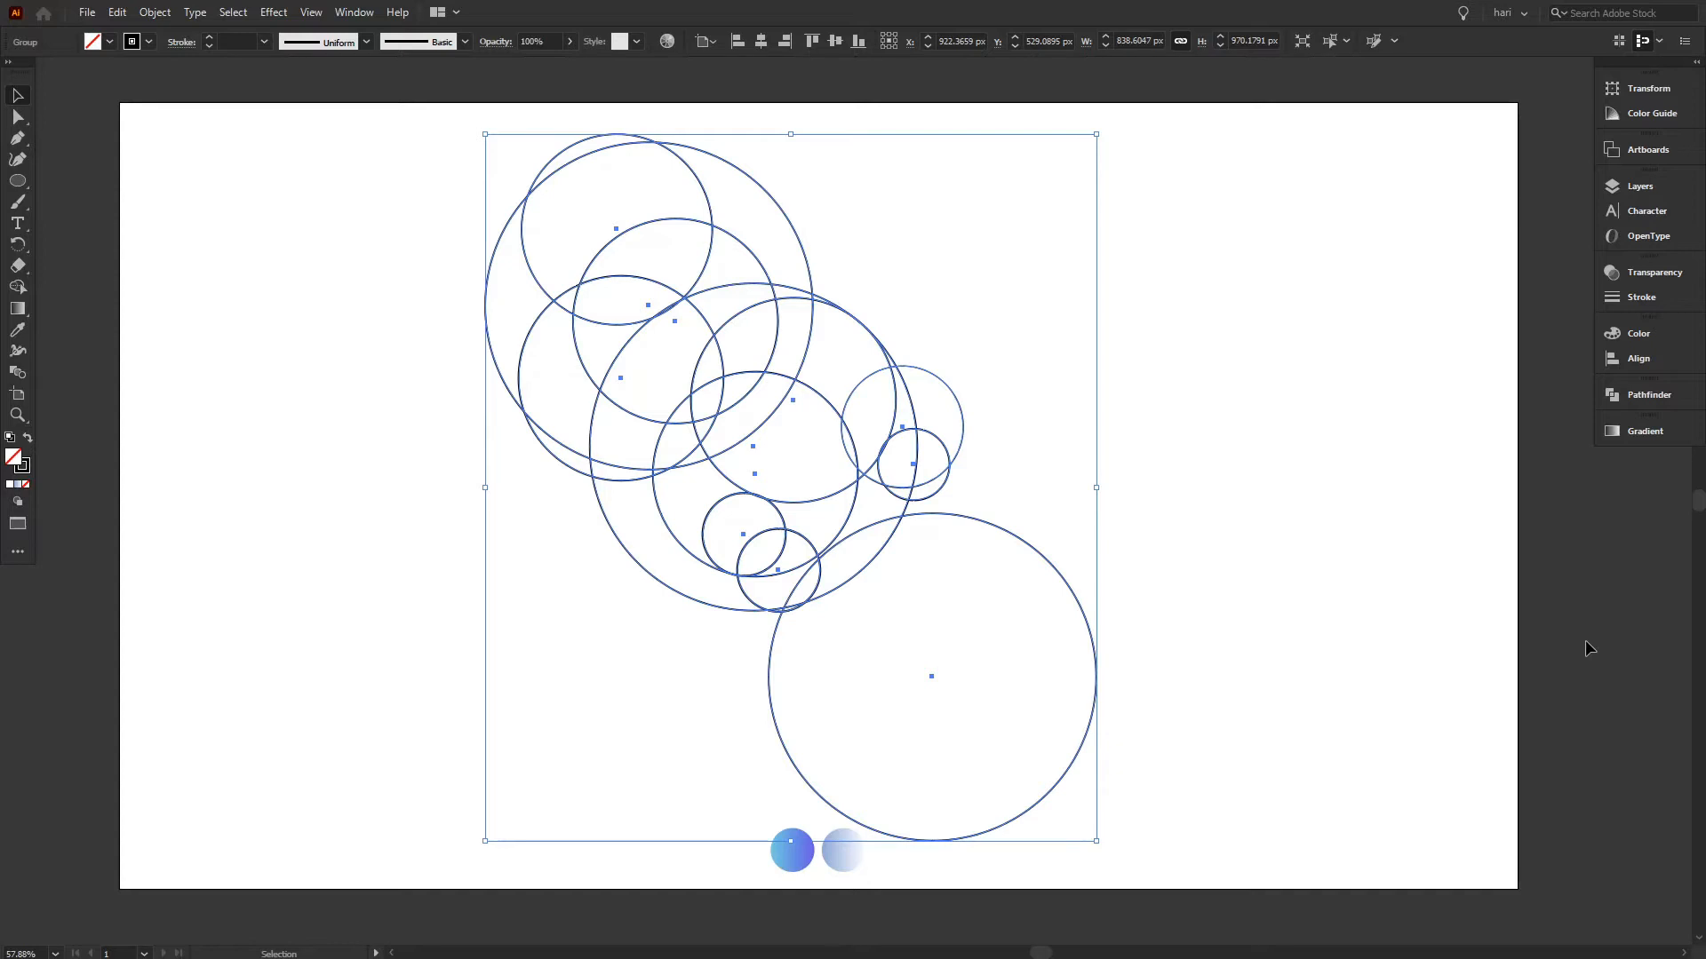
- Ungroup the overlapping construction circles and clear the selection
right_click(656, 431)
left_click(701, 571)
left_click(1365, 387)
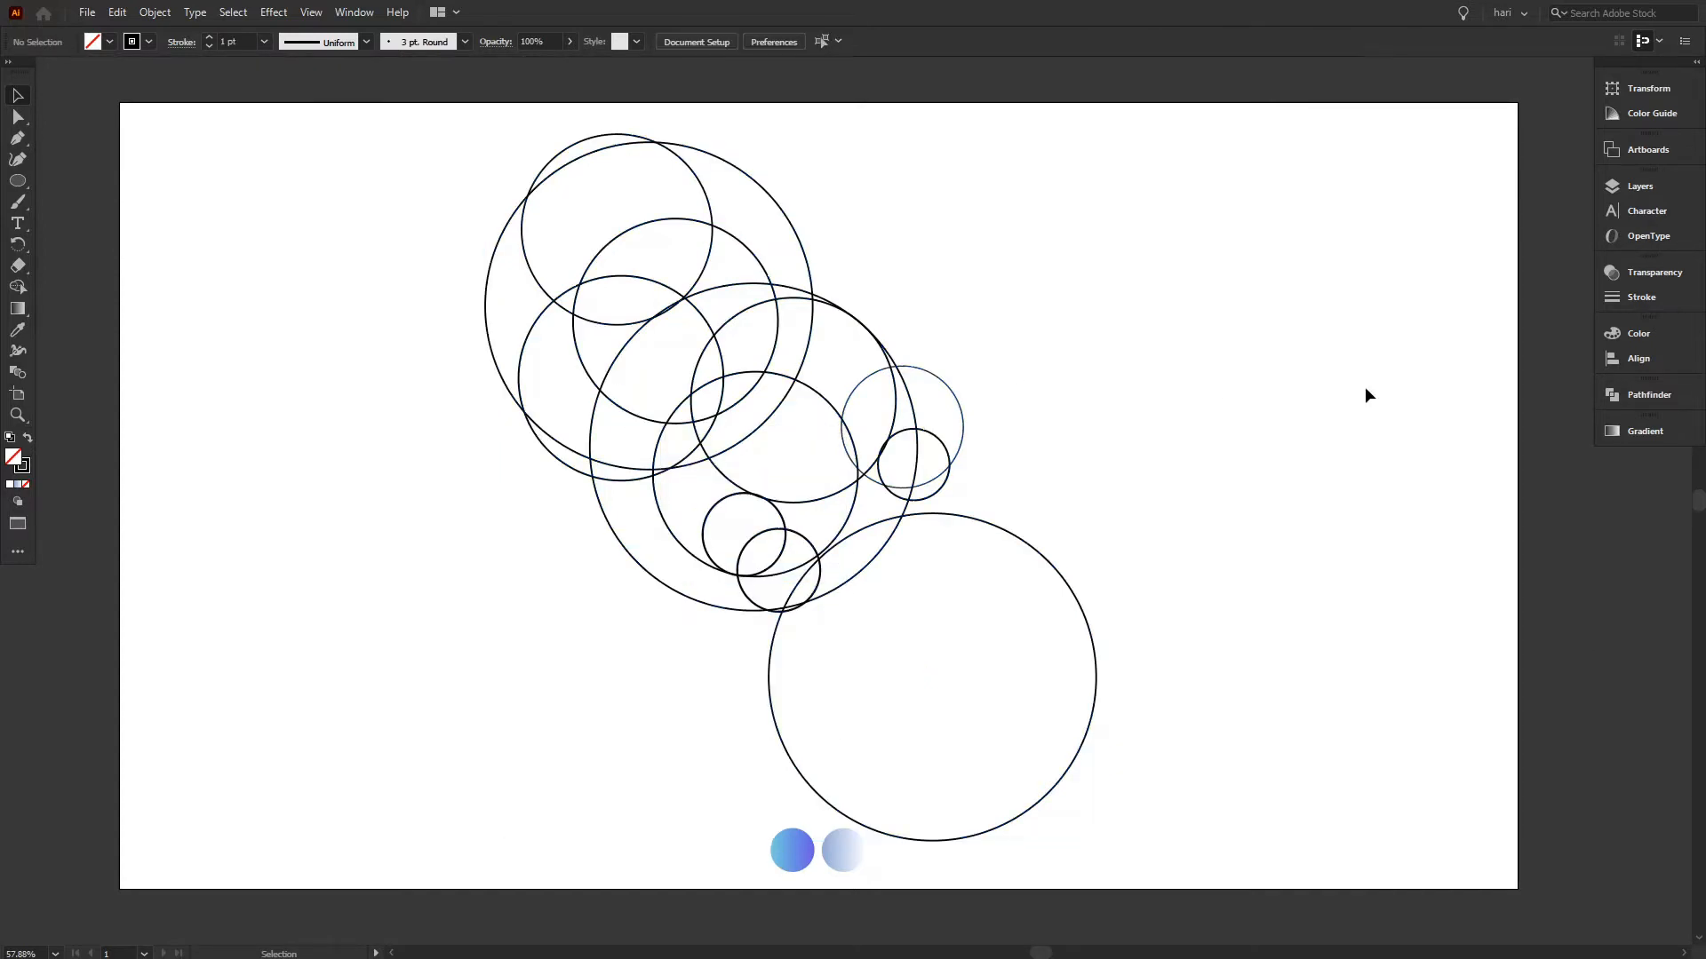
- Select all the circles and merge the tail fin and lower body regions with the Shape Builder tool
left_click_drag(465, 155, 1049, 646)
left_click(16, 290)
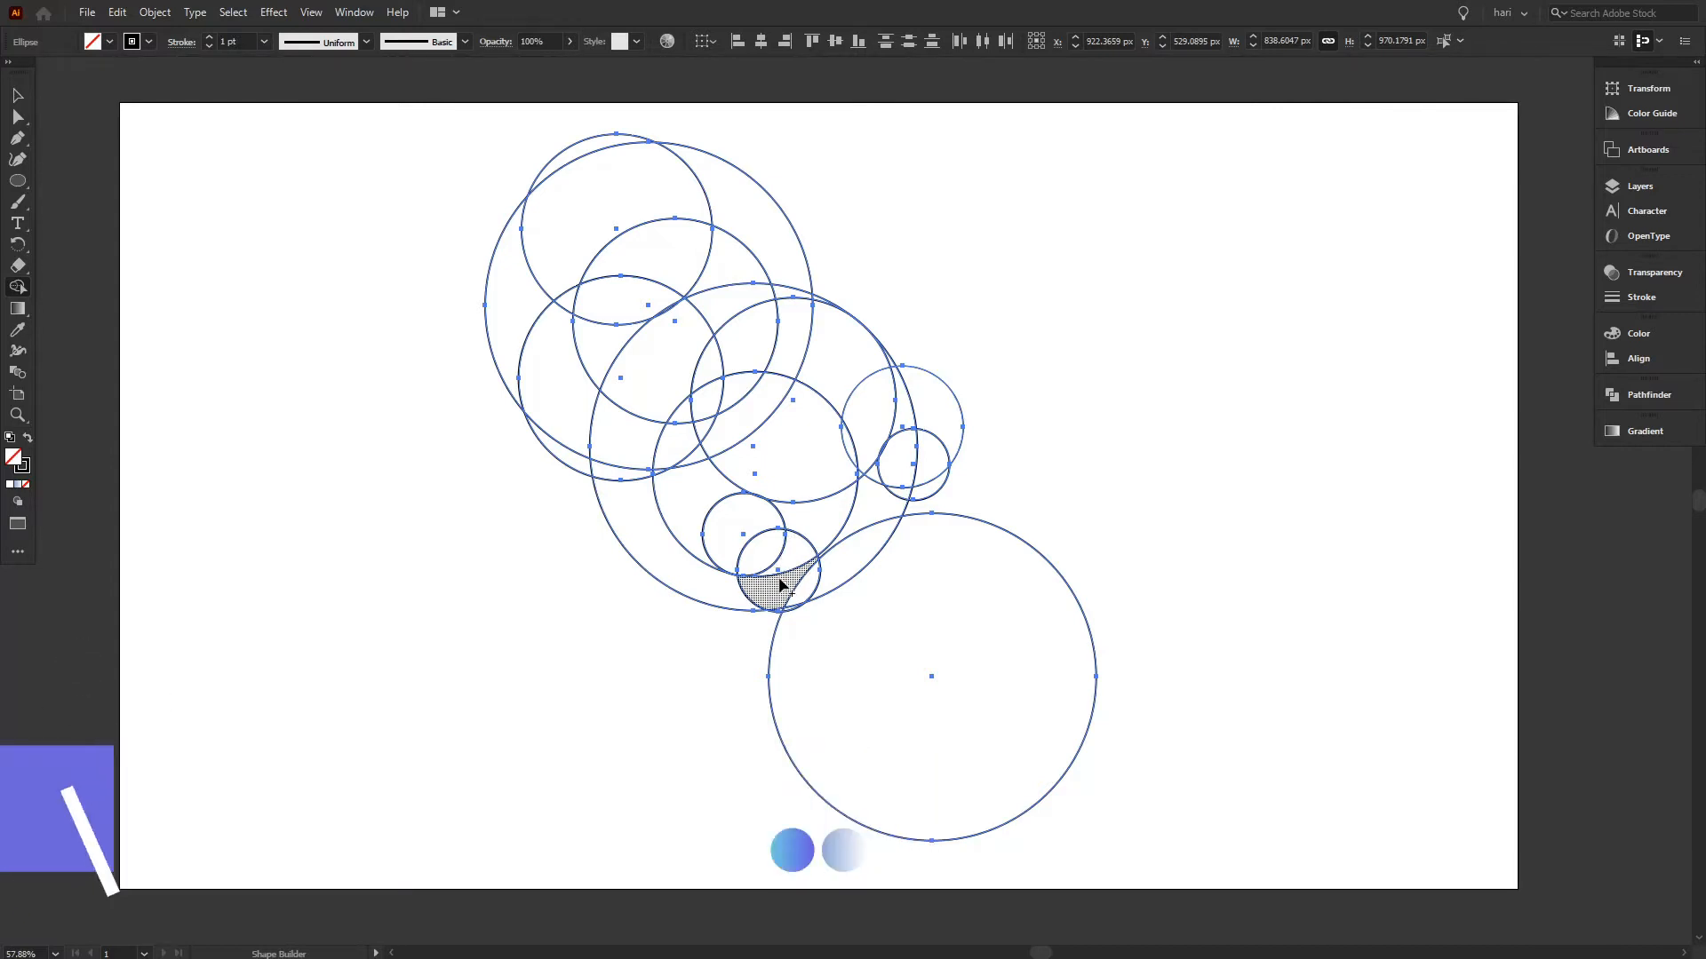
mouse_move(780, 583)
left_mouse_down()
mouse_move(795, 551)
mouse_move(823, 575)
left_mouse_up()
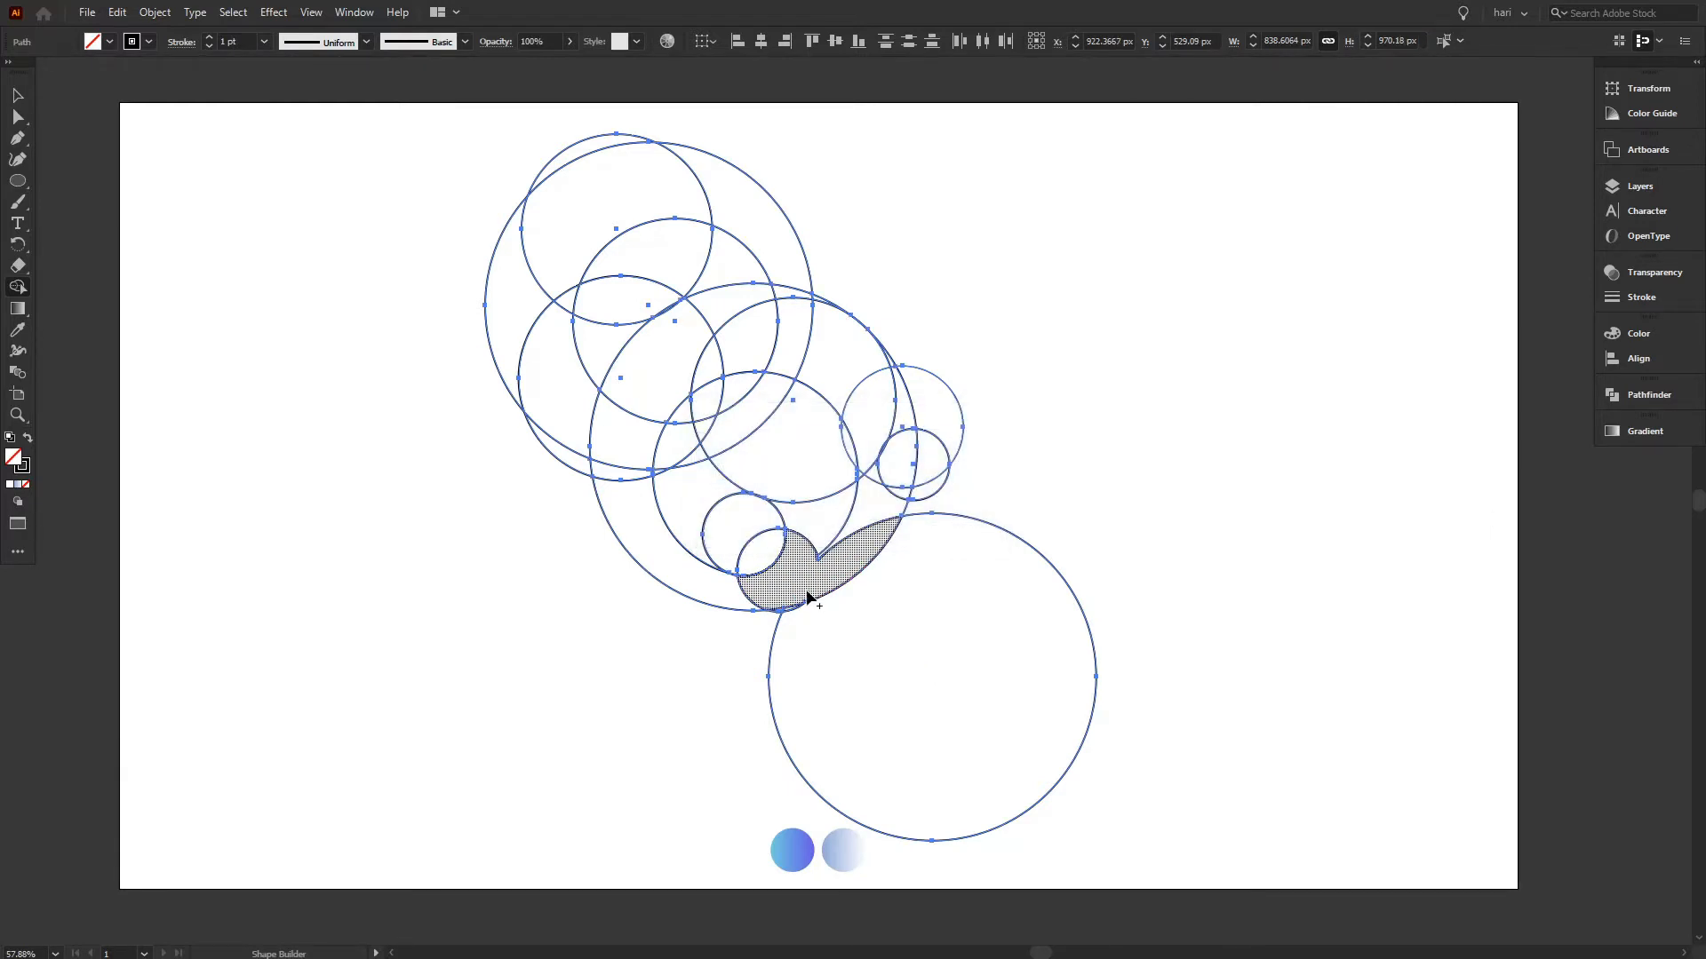
mouse_move(811, 583)
left_mouse_down()
mouse_move(729, 602)
mouse_move(696, 578)
left_mouse_up()
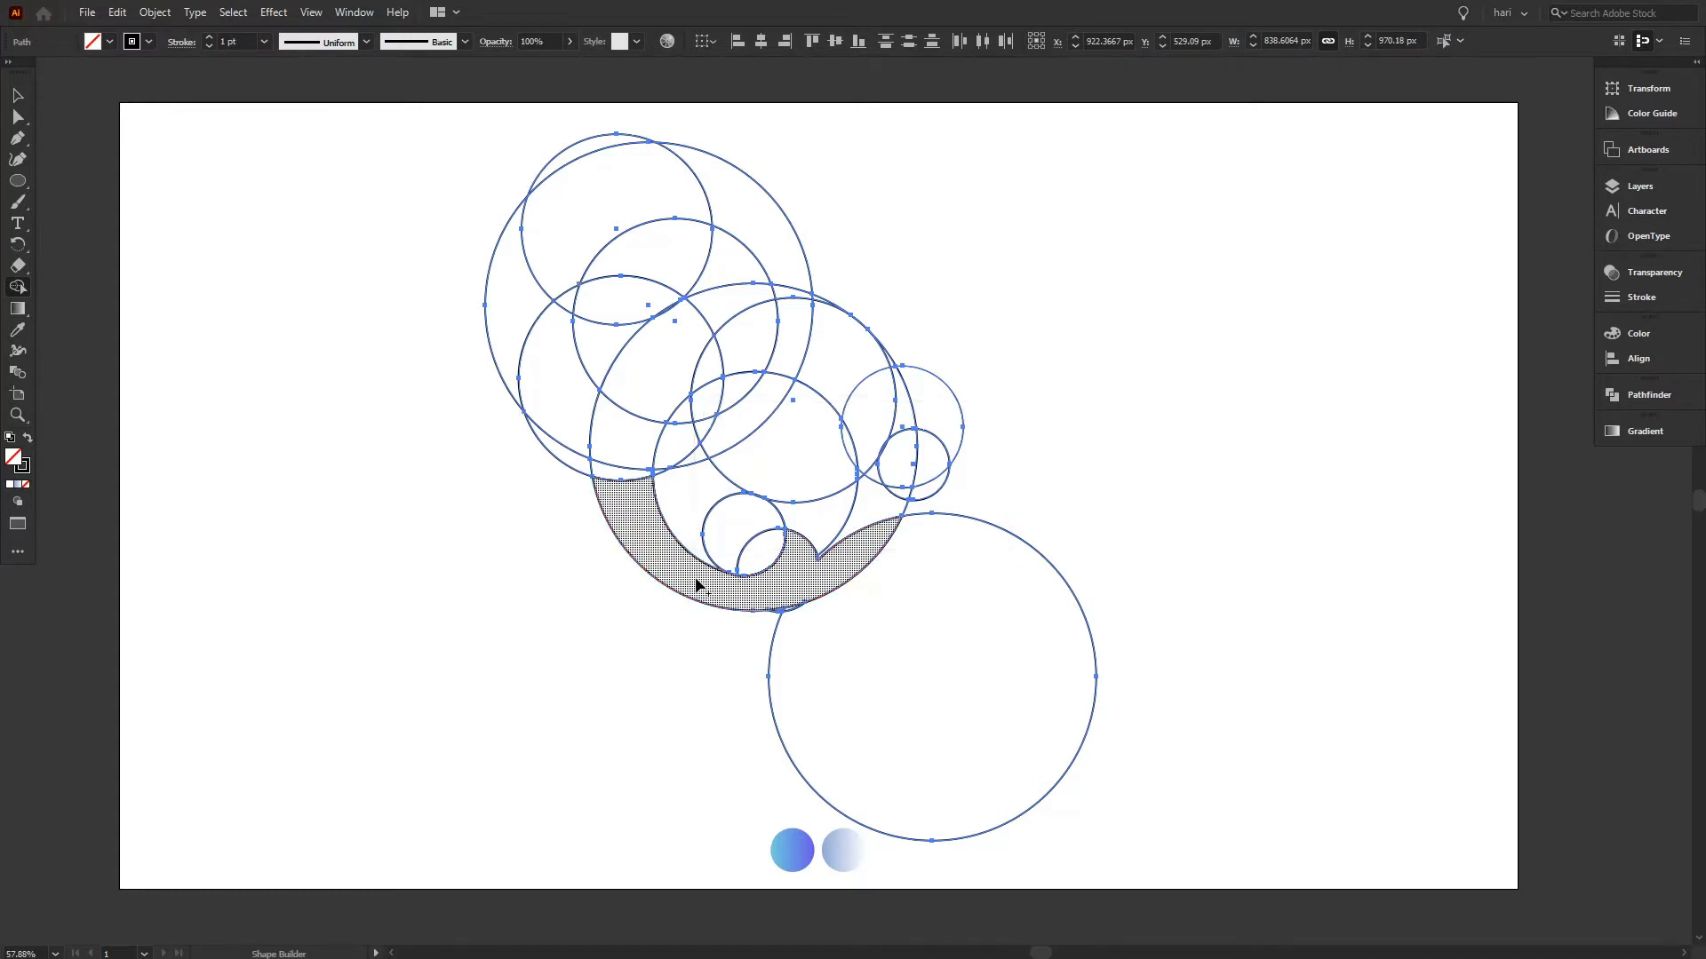
mouse_move(625, 524)
left_mouse_down()
mouse_move(622, 413)
mouse_move(735, 285)
mouse_move(665, 309)
mouse_move(691, 311)
left_mouse_up()
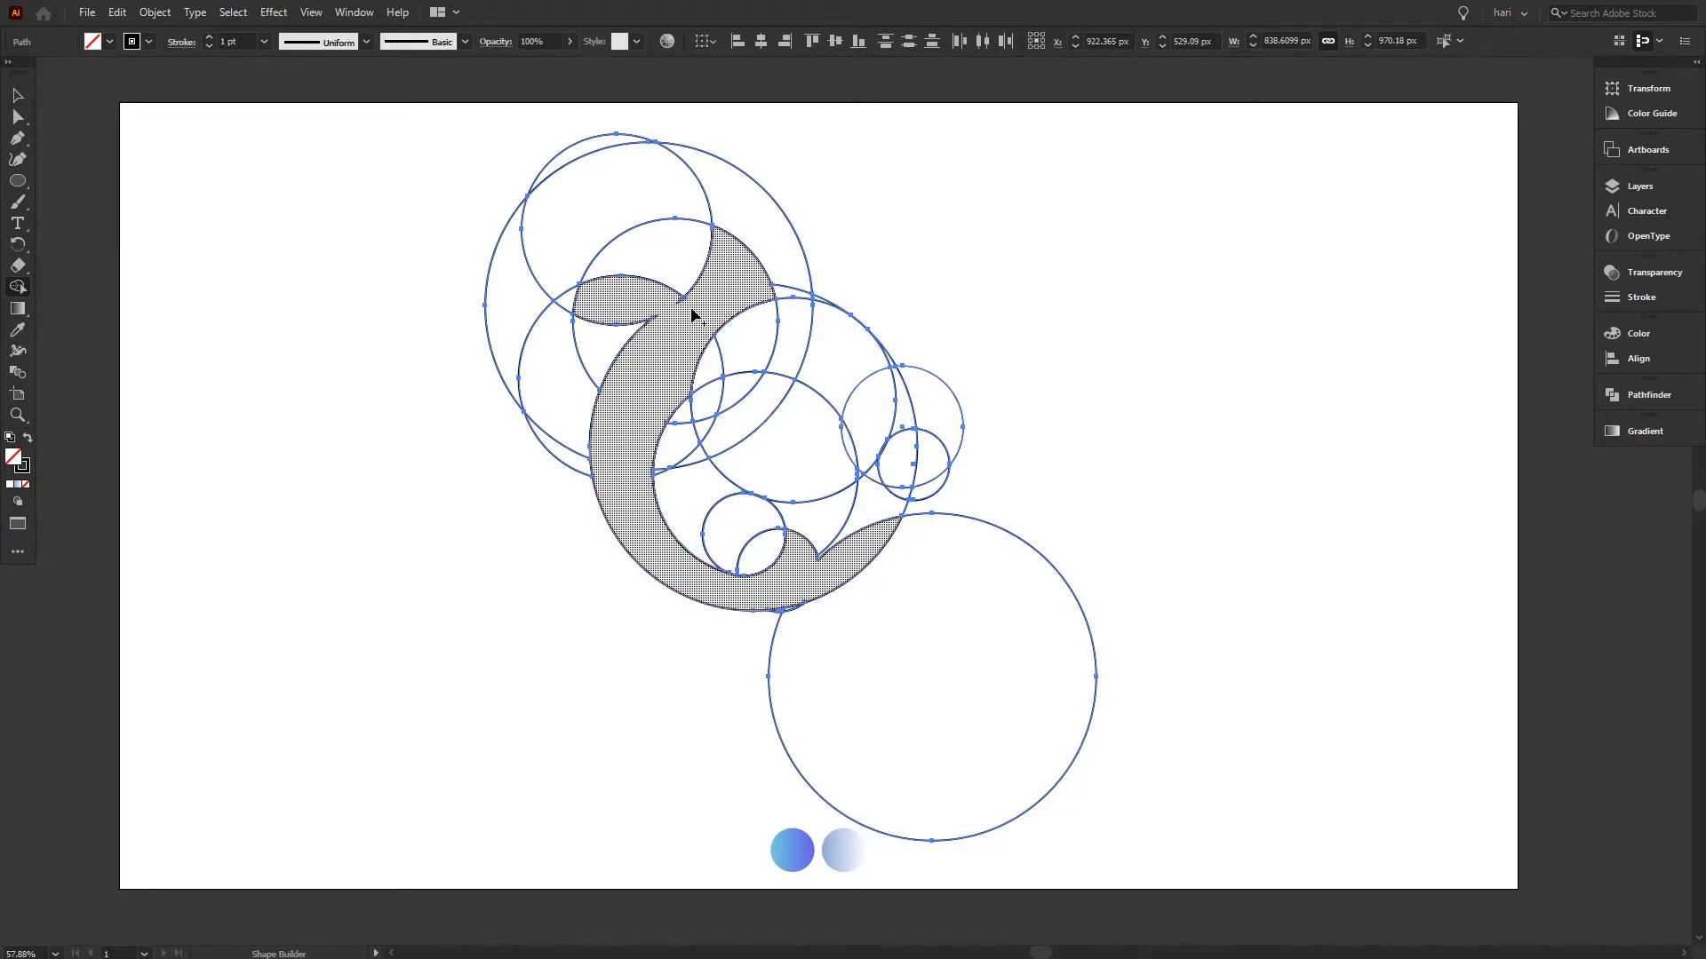
key("ctrl+z")
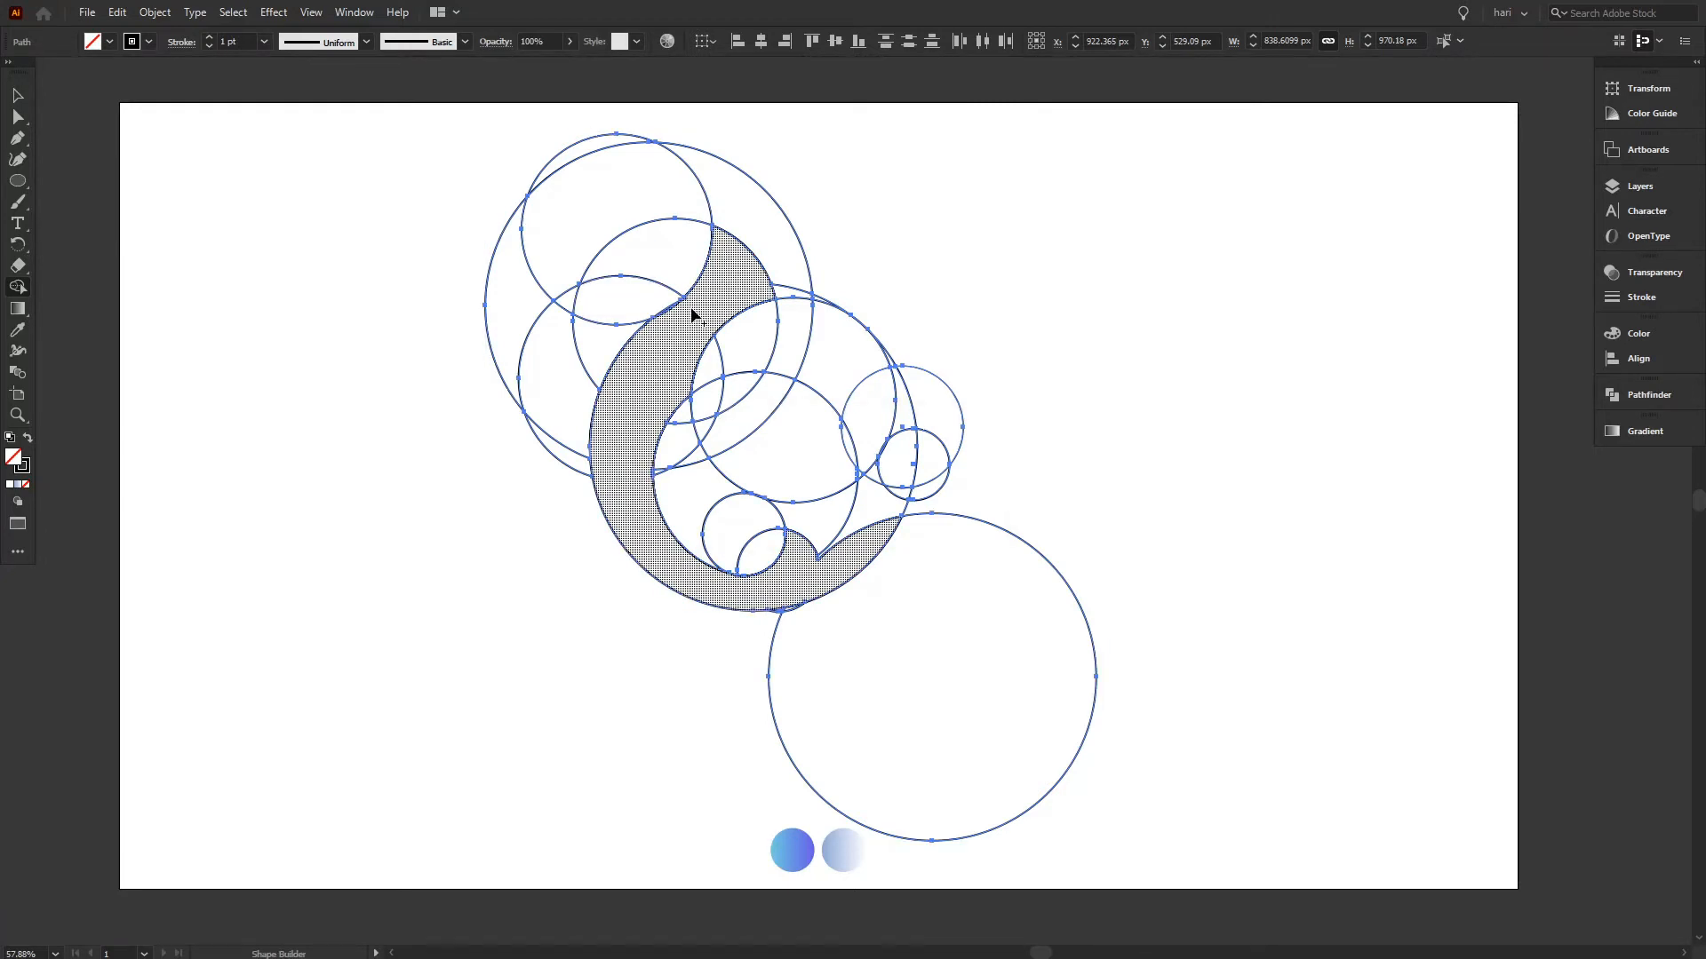
left_click_drag(690, 313, 724, 318)
key("ctrl+z")
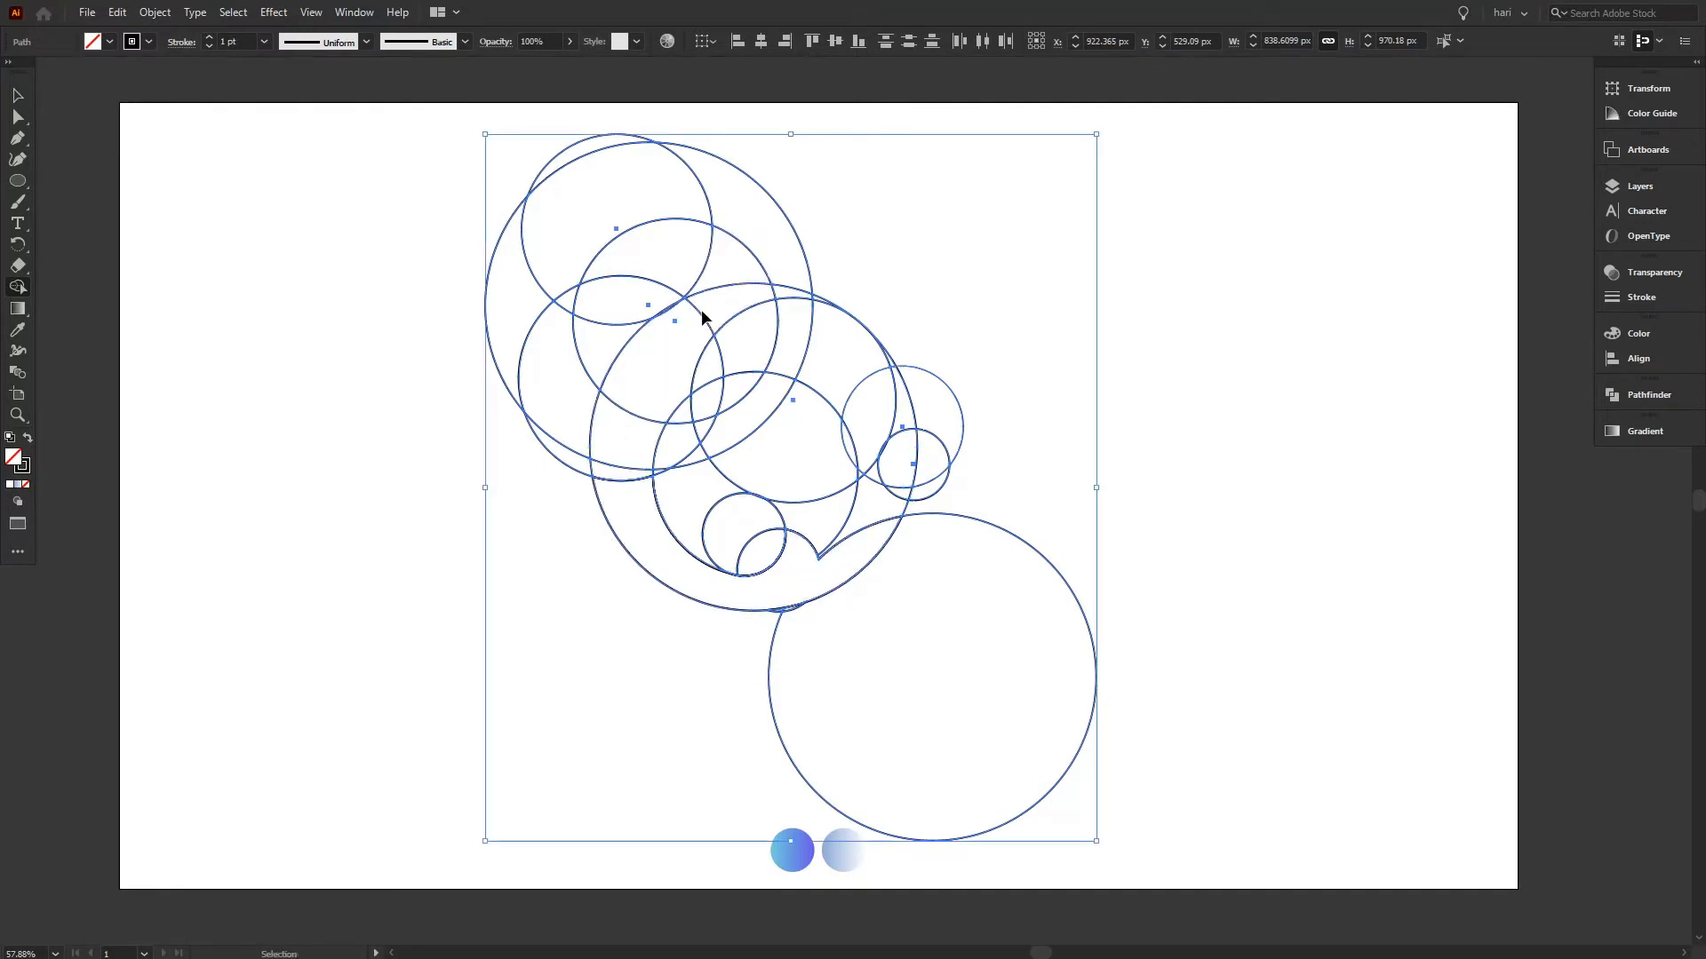
- Merge the back and dorsal fin regions with the lower body using Shape Builder
left_click(708, 322)
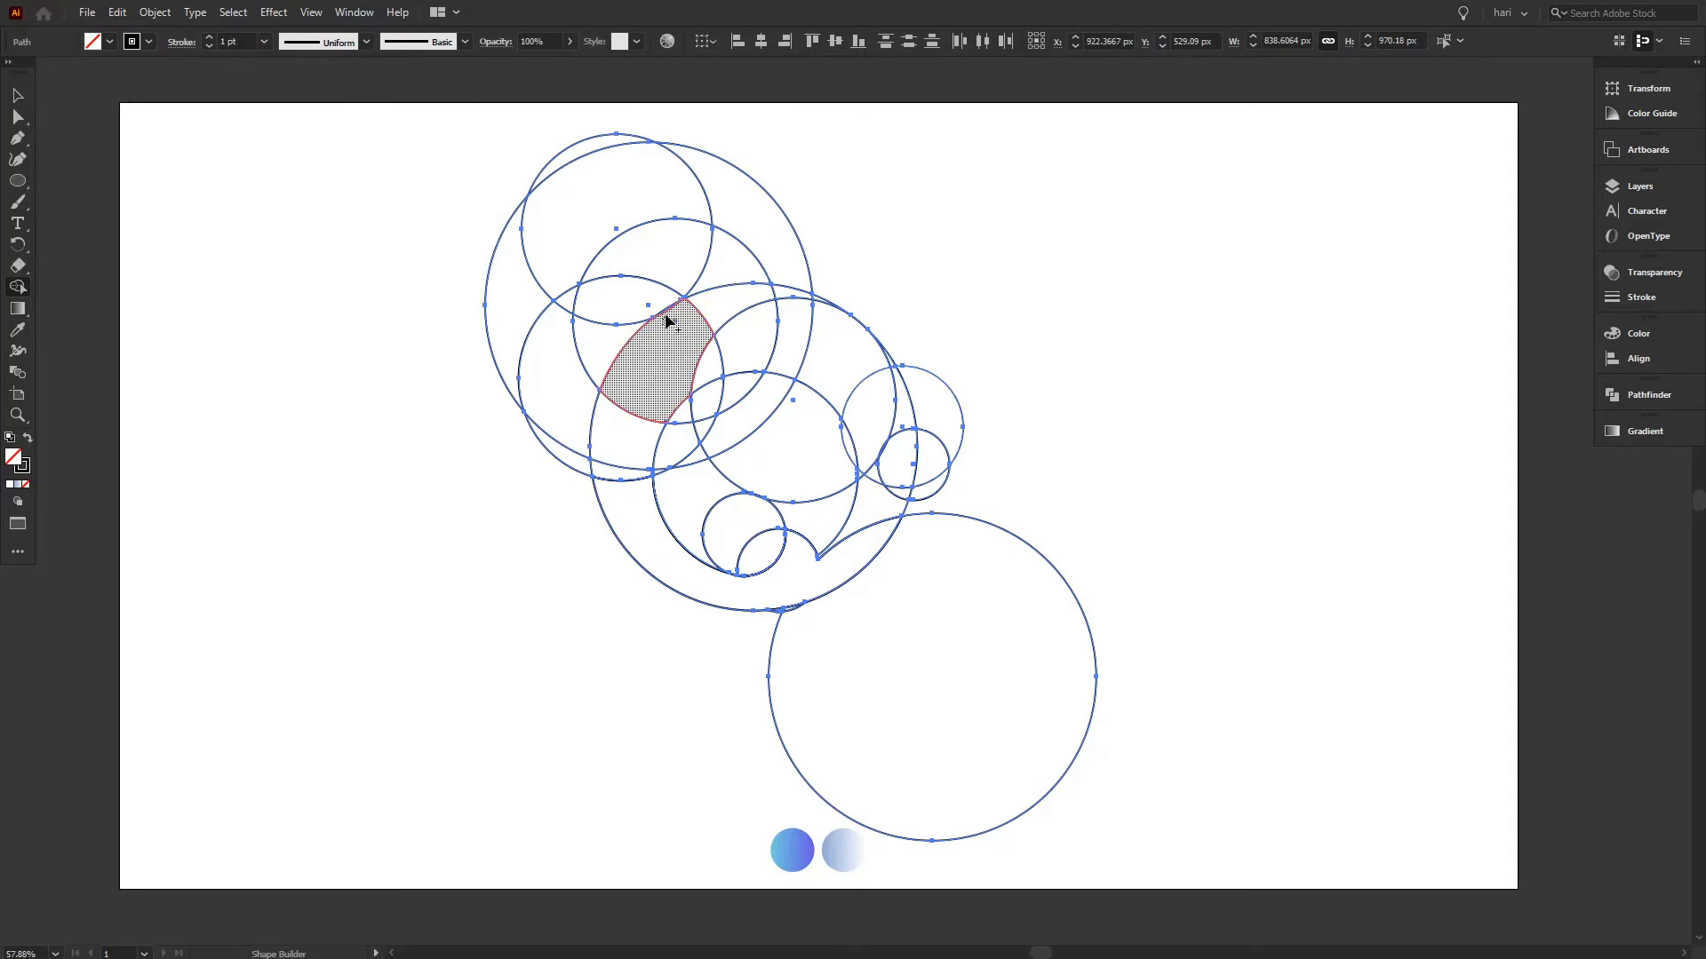
mouse_move(675, 321)
left_mouse_down()
mouse_move(633, 366)
mouse_move(620, 500)
mouse_move(658, 373)
left_mouse_up()
left_click_drag(724, 320, 729, 311)
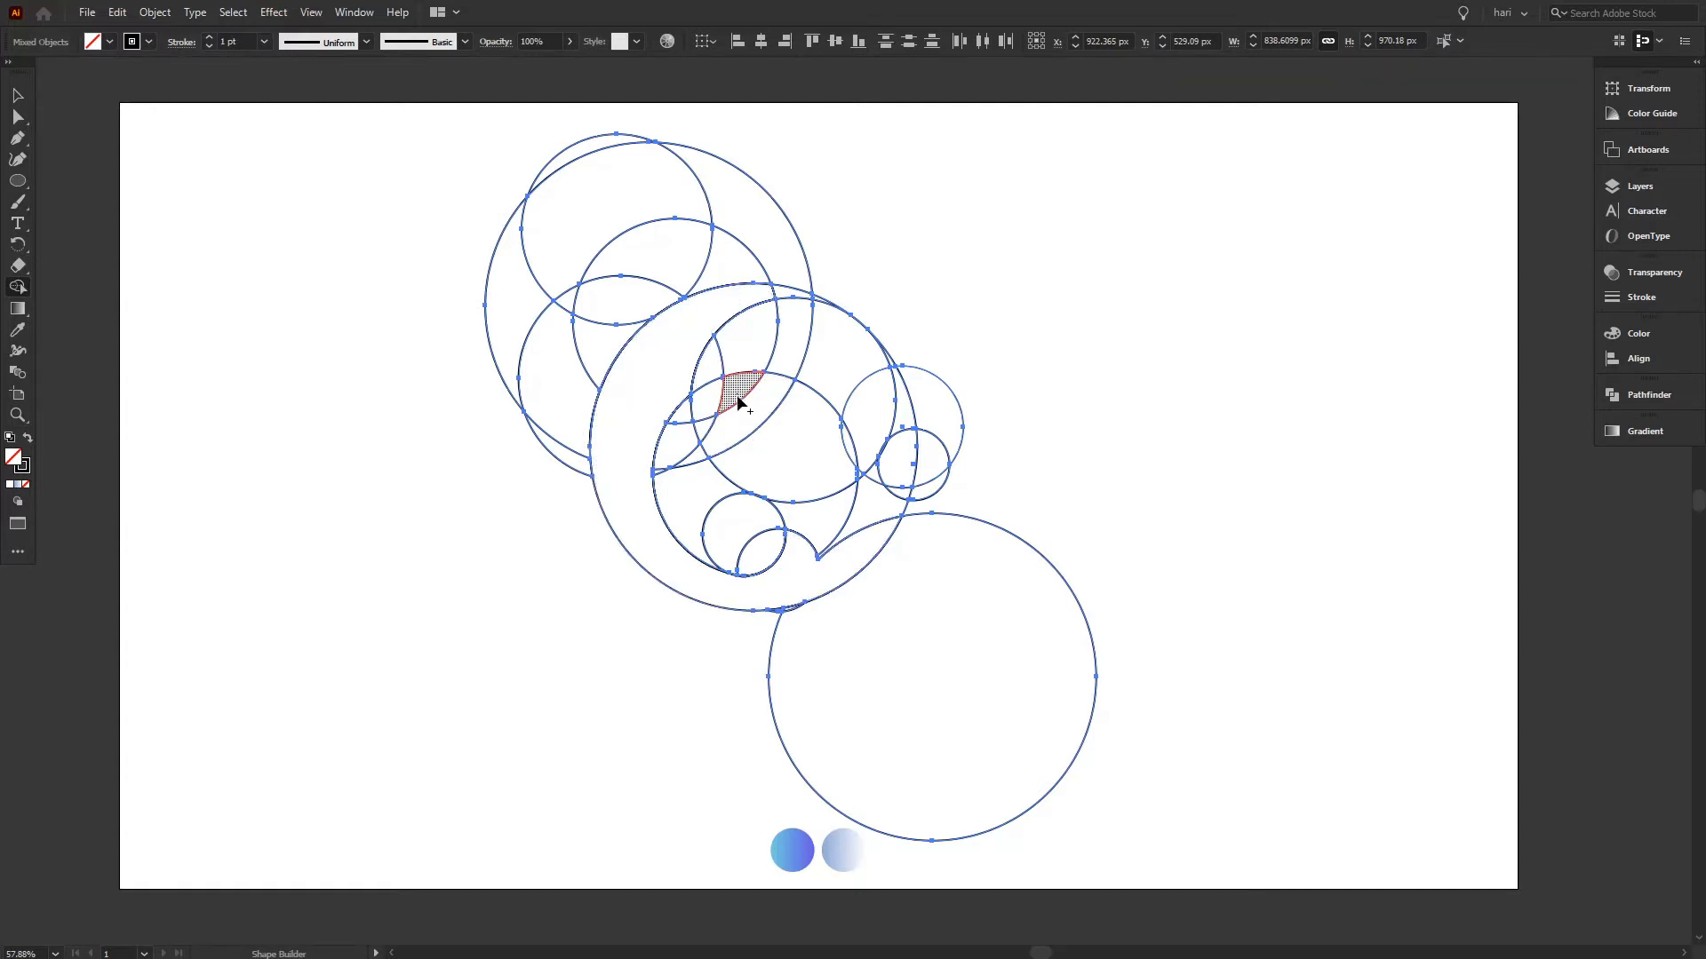
- Merge the empty regions enclosed by the curved body, between the flipper and the tail
left_click_drag(673, 454, 665, 476)
mouse_move(695, 413)
left_mouse_down()
mouse_move(739, 427)
mouse_move(708, 487)
left_mouse_up()
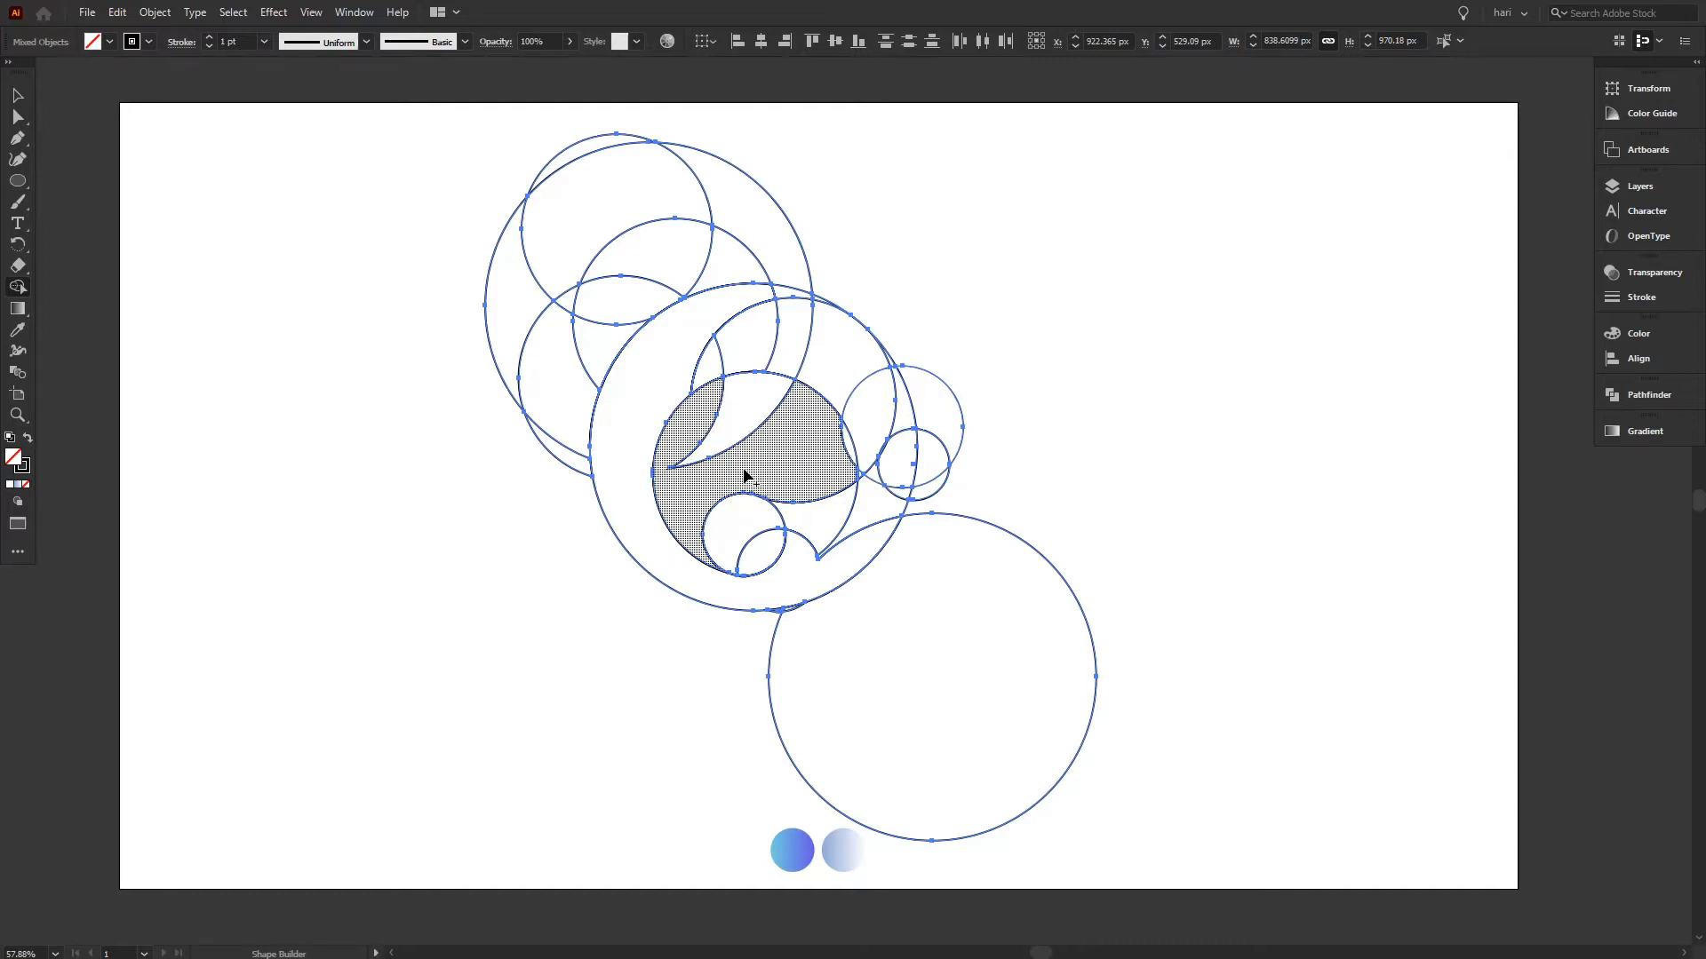
mouse_move(704, 520)
left_mouse_down()
mouse_move(759, 550)
mouse_move(790, 494)
mouse_move(813, 491)
mouse_move(793, 479)
mouse_move(756, 503)
left_mouse_up()
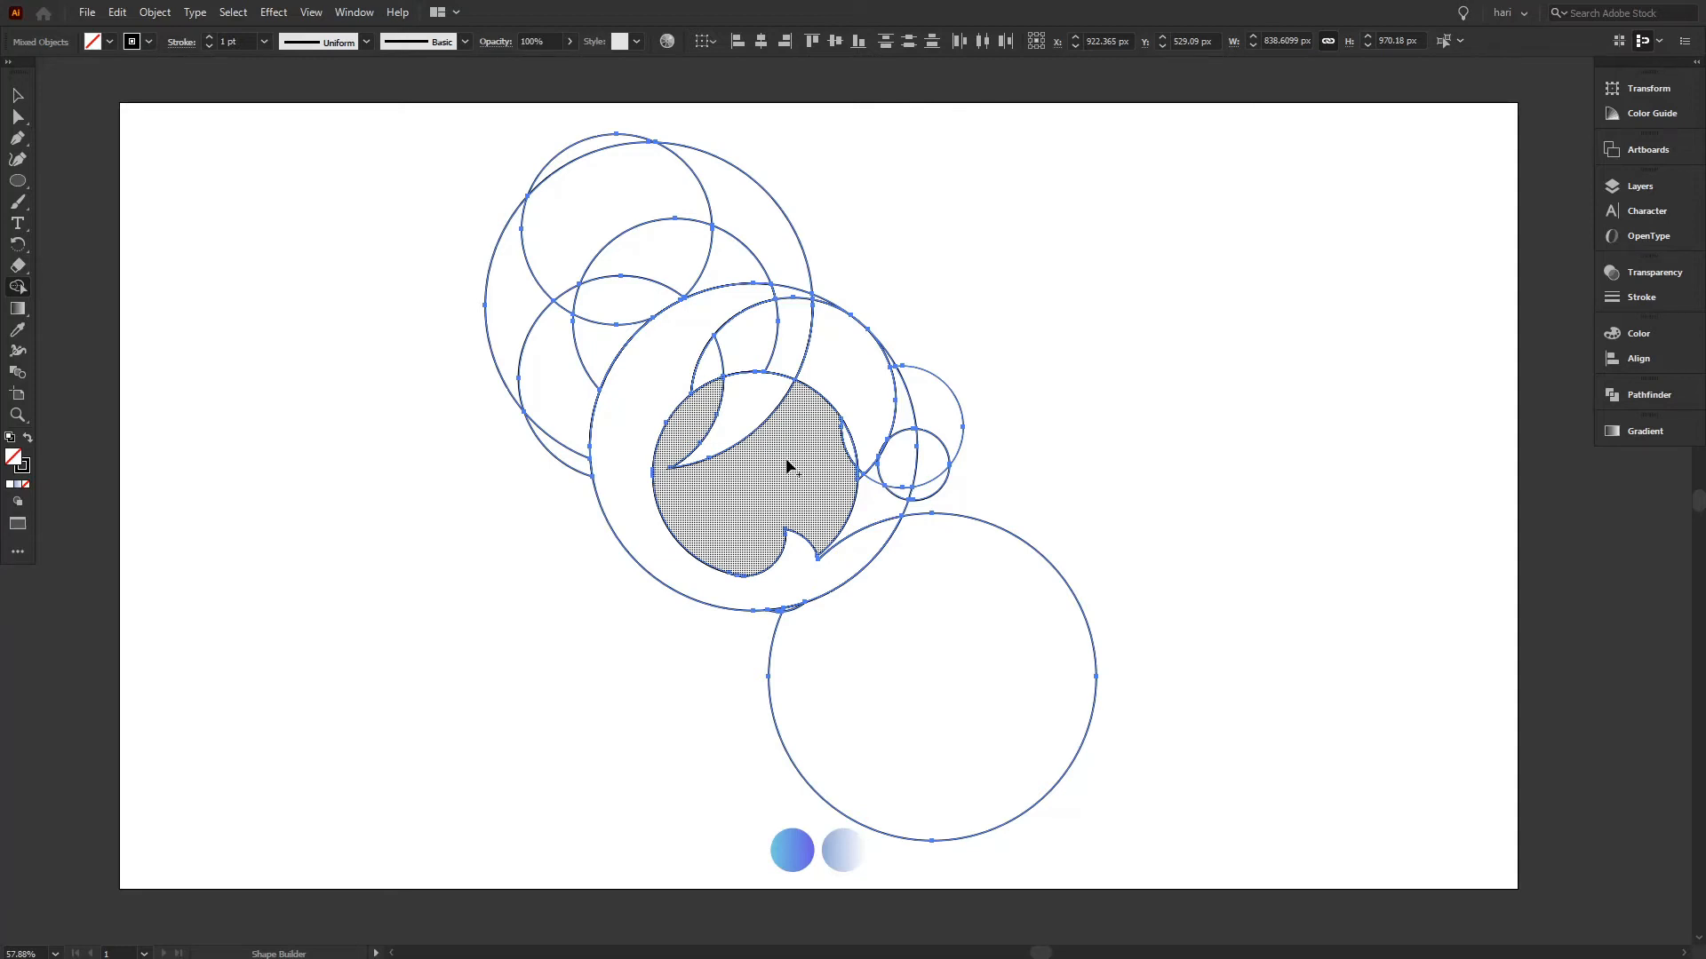
- Merge the snout, head and flipper regions into the dolphin's body, joining the small circle regions beside the snout separately
mouse_move(845, 476)
left_mouse_down()
mouse_move(863, 488)
mouse_move(868, 464)
left_mouse_up()
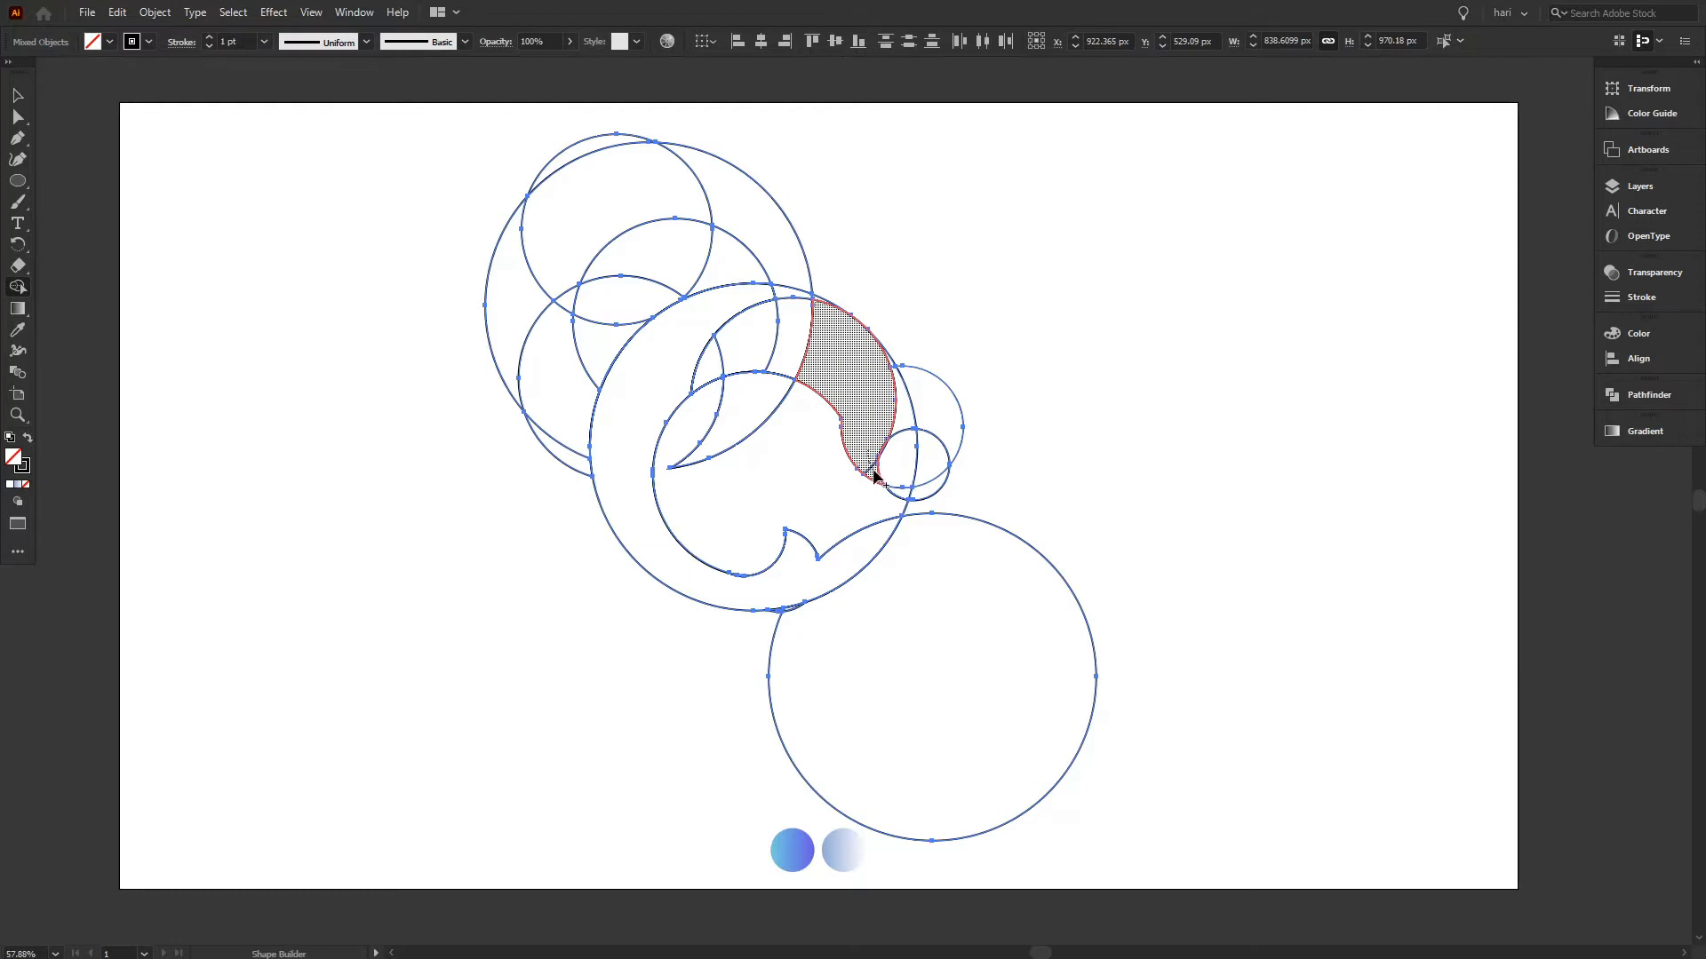
left_click(869, 466)
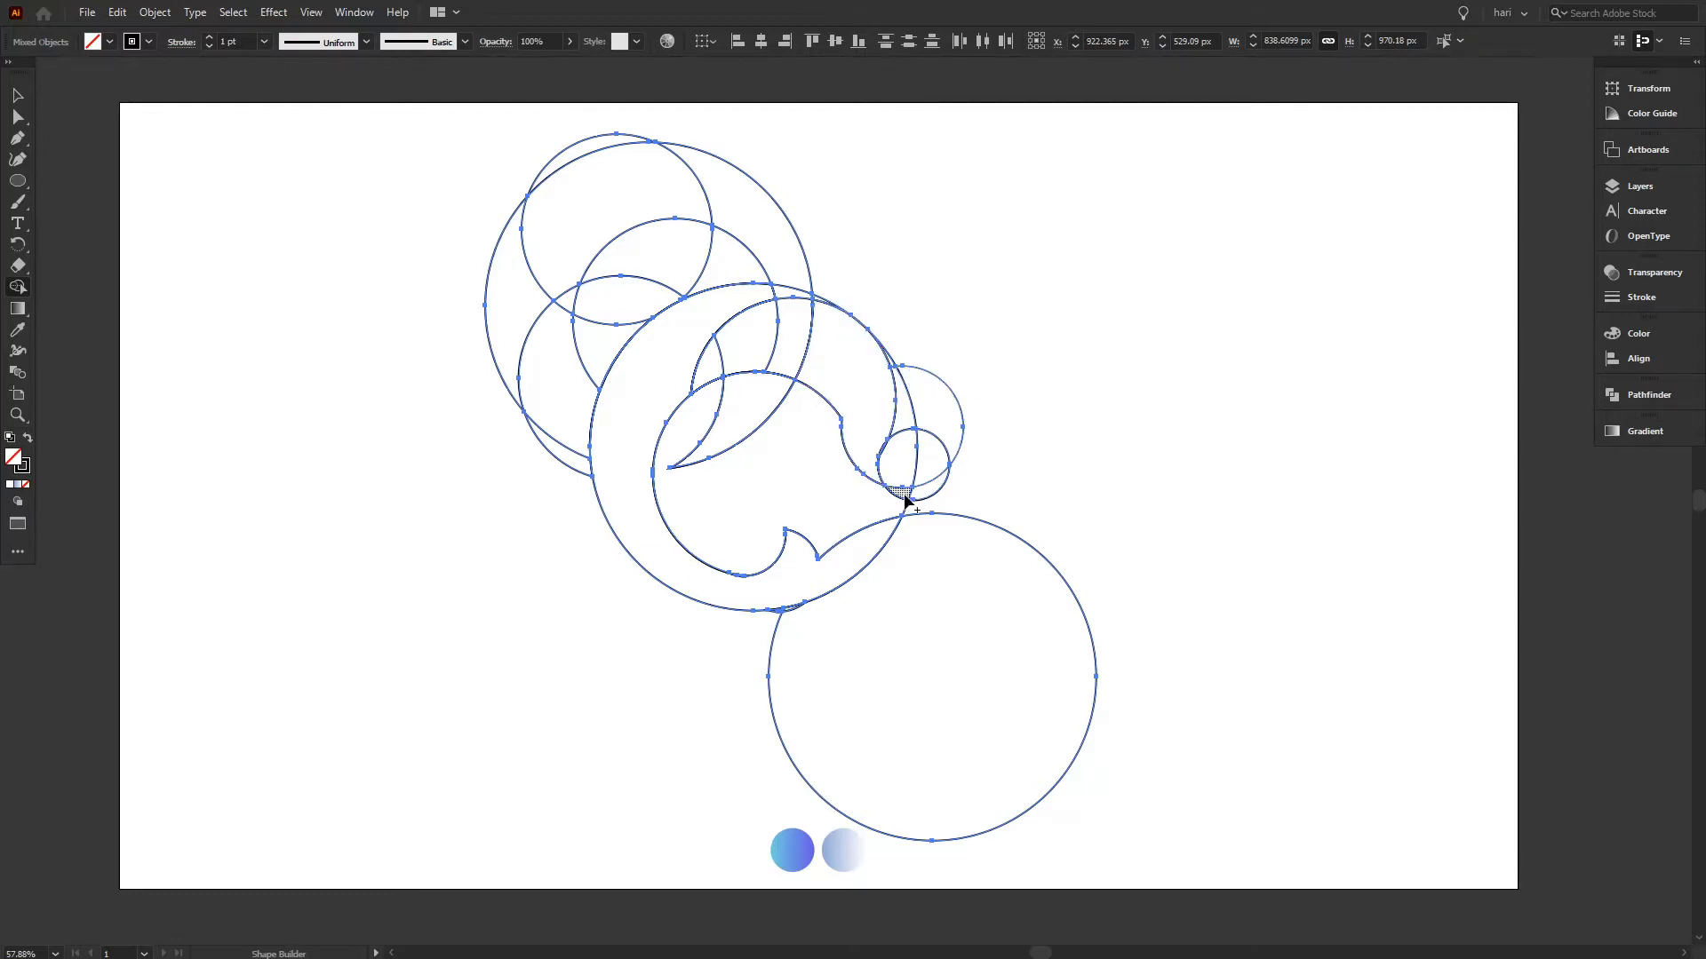
mouse_move(892, 500)
left_mouse_down()
mouse_move(931, 432)
mouse_move(897, 362)
left_mouse_up()
mouse_move(828, 362)
left_mouse_down()
mouse_move(742, 323)
mouse_move(679, 352)
mouse_move(699, 361)
mouse_move(686, 370)
mouse_move(776, 354)
mouse_move(757, 398)
left_mouse_up()
mouse_move(790, 335)
left_mouse_down()
mouse_move(788, 297)
mouse_move(817, 299)
mouse_move(726, 291)
left_mouse_up()
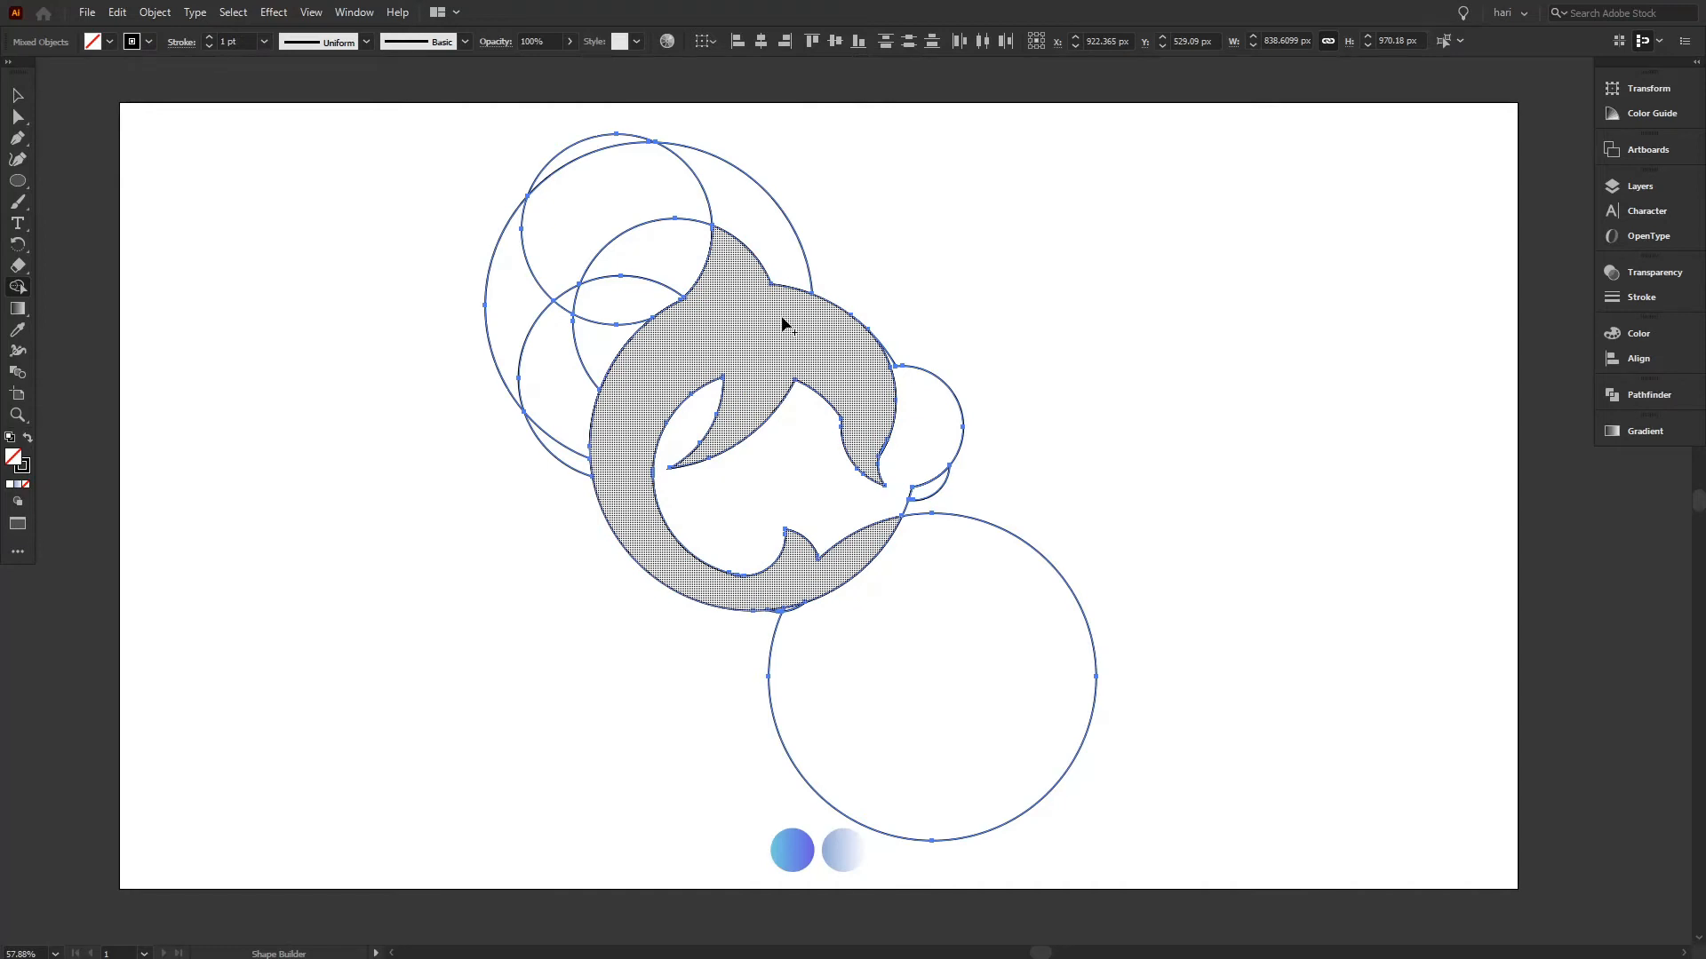
- Combine the leftover circle regions around the dolphin and delete them so that only its outline is kept
mouse_move(932, 323)
left_mouse_down()
mouse_move(924, 404)
mouse_move(1022, 357)
left_mouse_up()
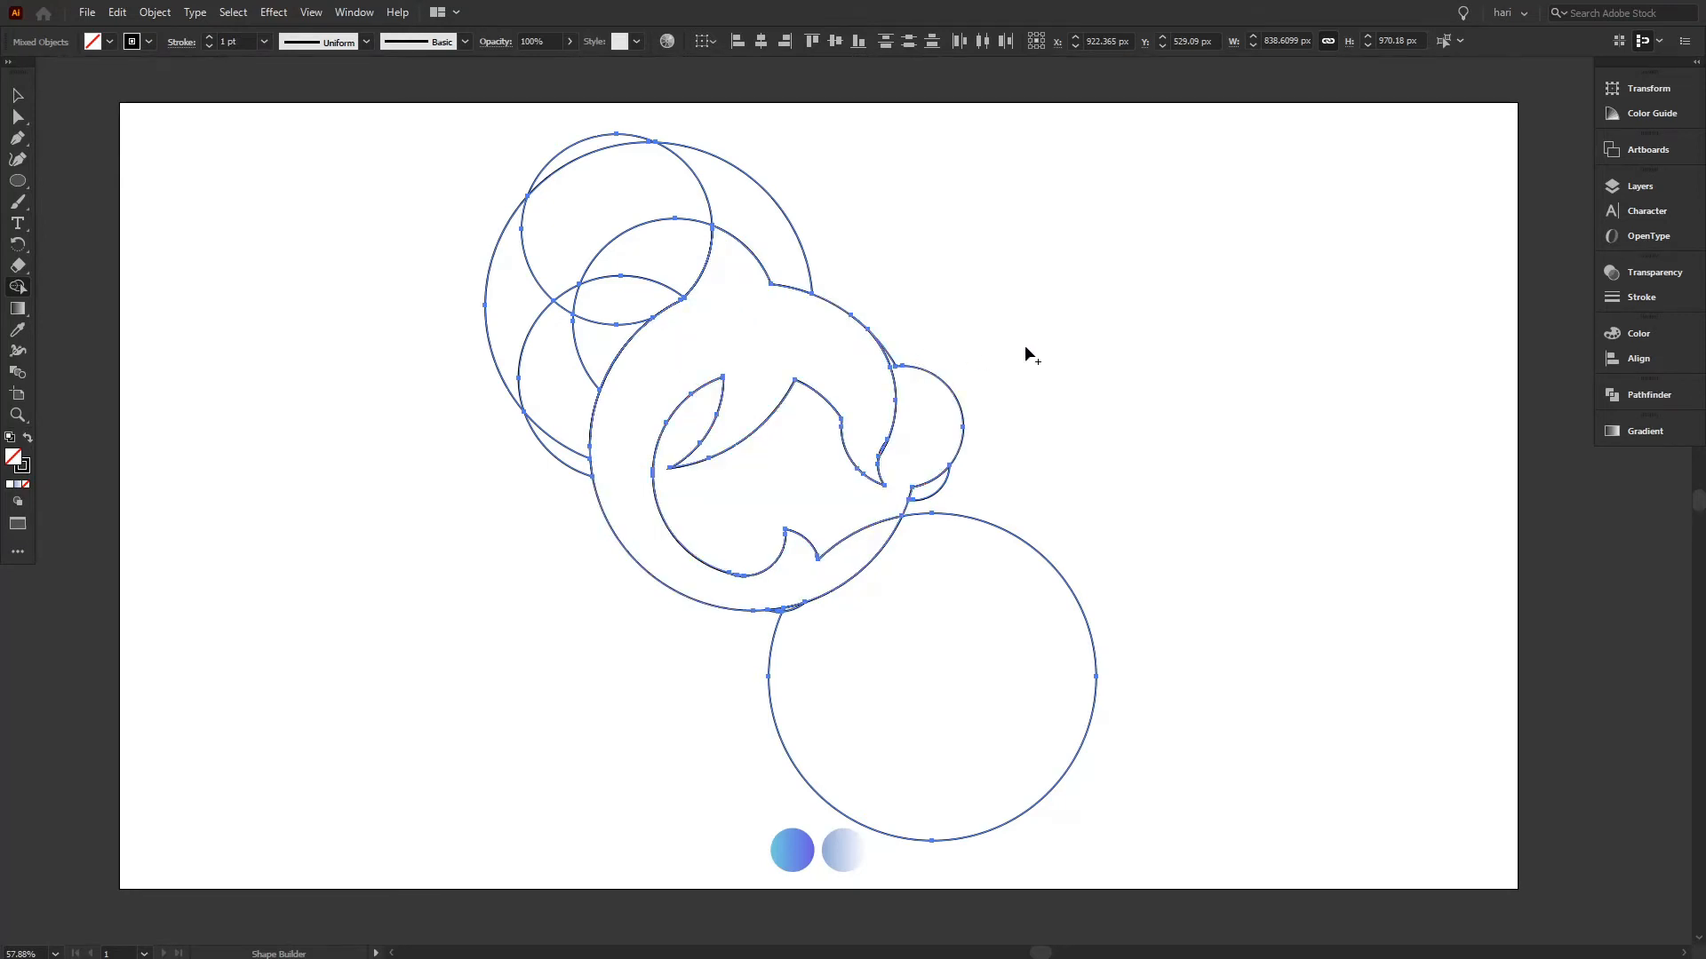
left_click_drag(931, 501, 940, 510)
mouse_move(867, 203)
left_mouse_down()
mouse_move(716, 198)
mouse_move(582, 316)
mouse_move(566, 422)
mouse_move(524, 433)
left_mouse_up()
mouse_move(529, 269)
left_mouse_down()
mouse_move(538, 302)
mouse_move(597, 110)
mouse_move(622, 151)
left_mouse_up()
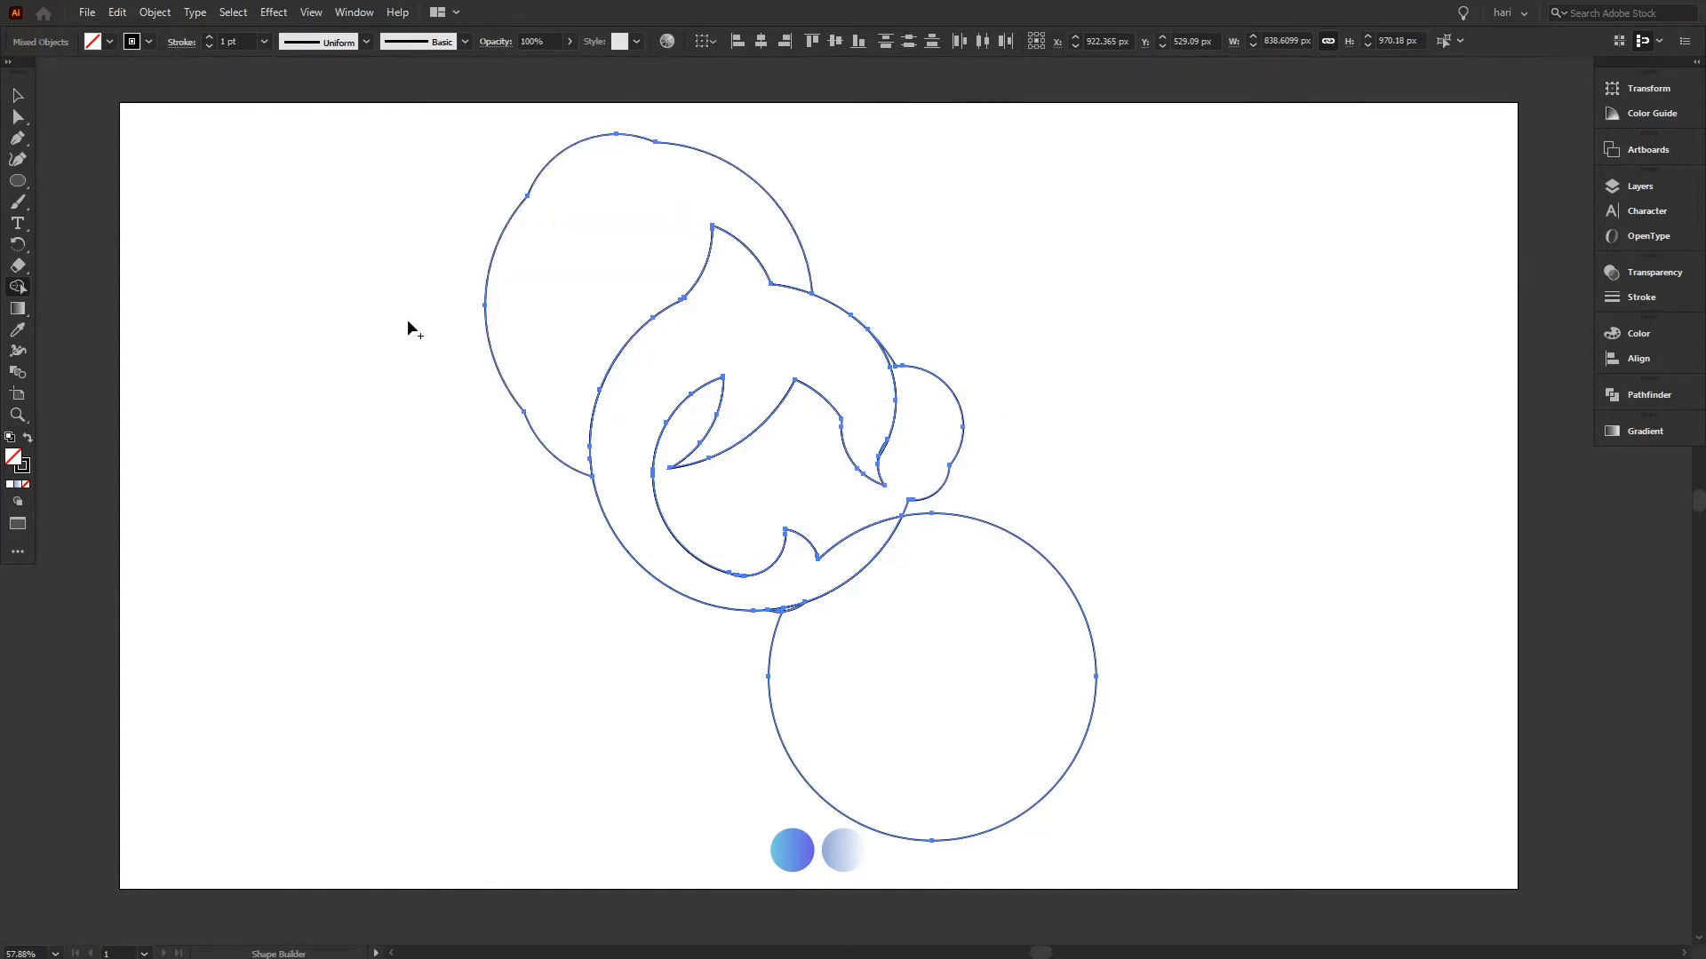
left_click(521, 320, "alt")
mouse_move(1262, 507)
left_mouse_down()
mouse_move(1089, 643)
mouse_move(791, 634)
left_mouse_up()
left_click(780, 611, "alt")
left_click(913, 371, "alt")
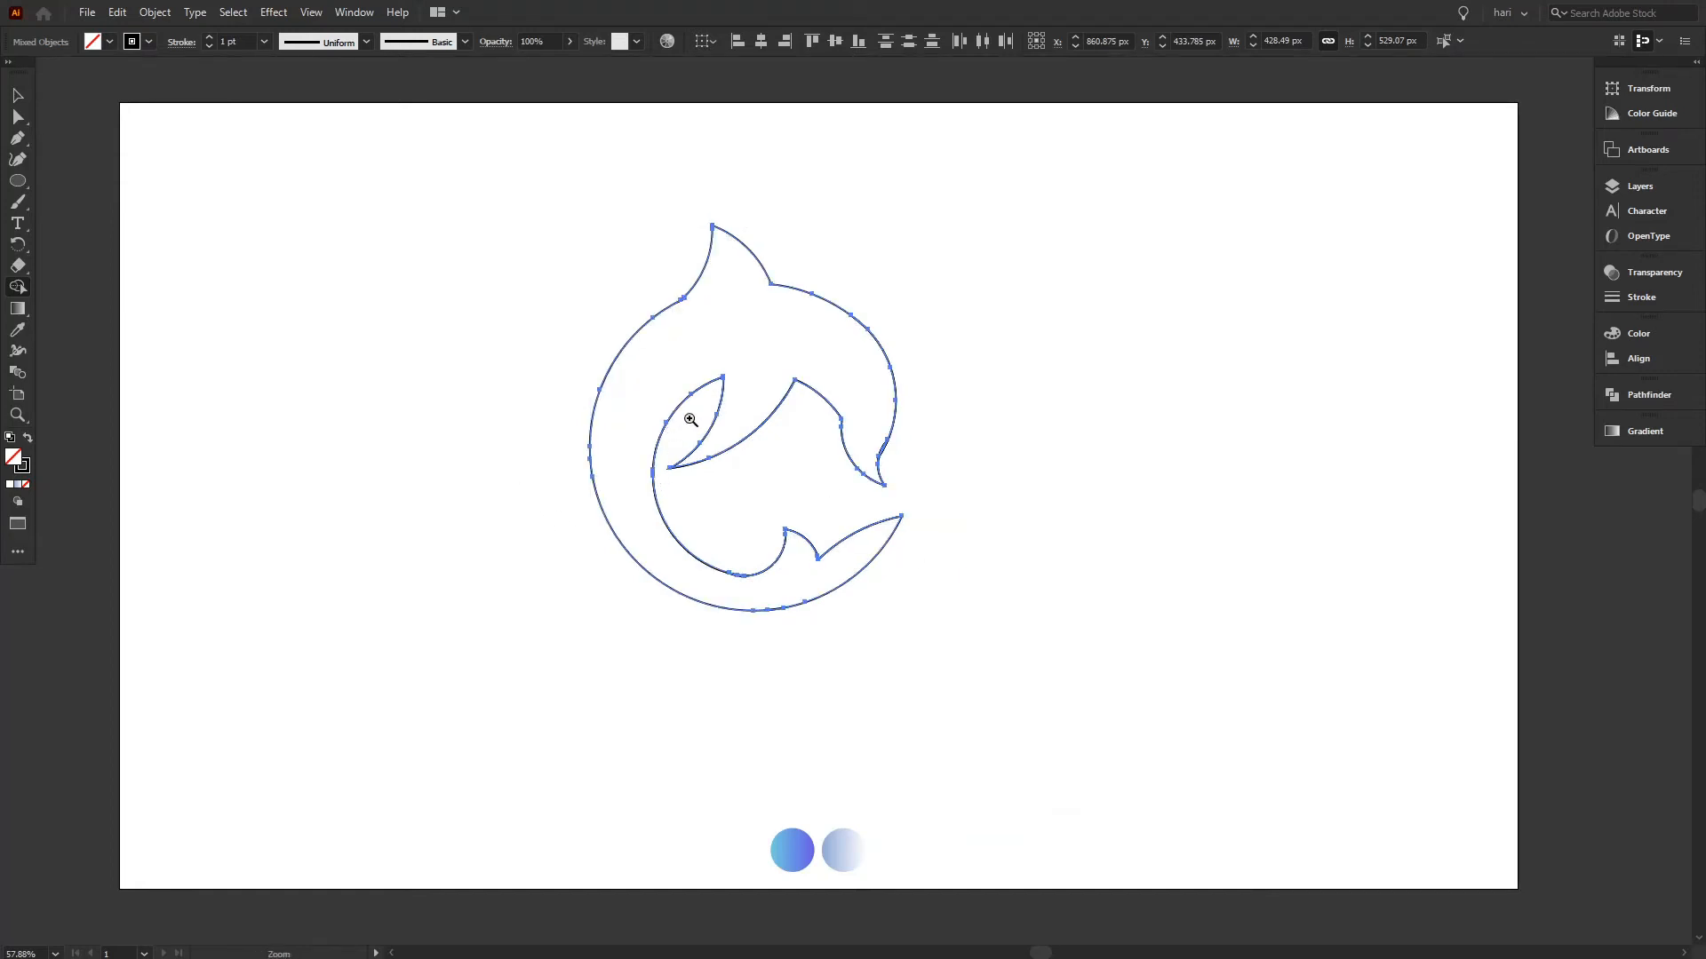
- Remove the thin leftover sliver on the outer edge of the dolphin's snout
left_click_drag(686, 426, 776, 438)
left_click(771, 453)
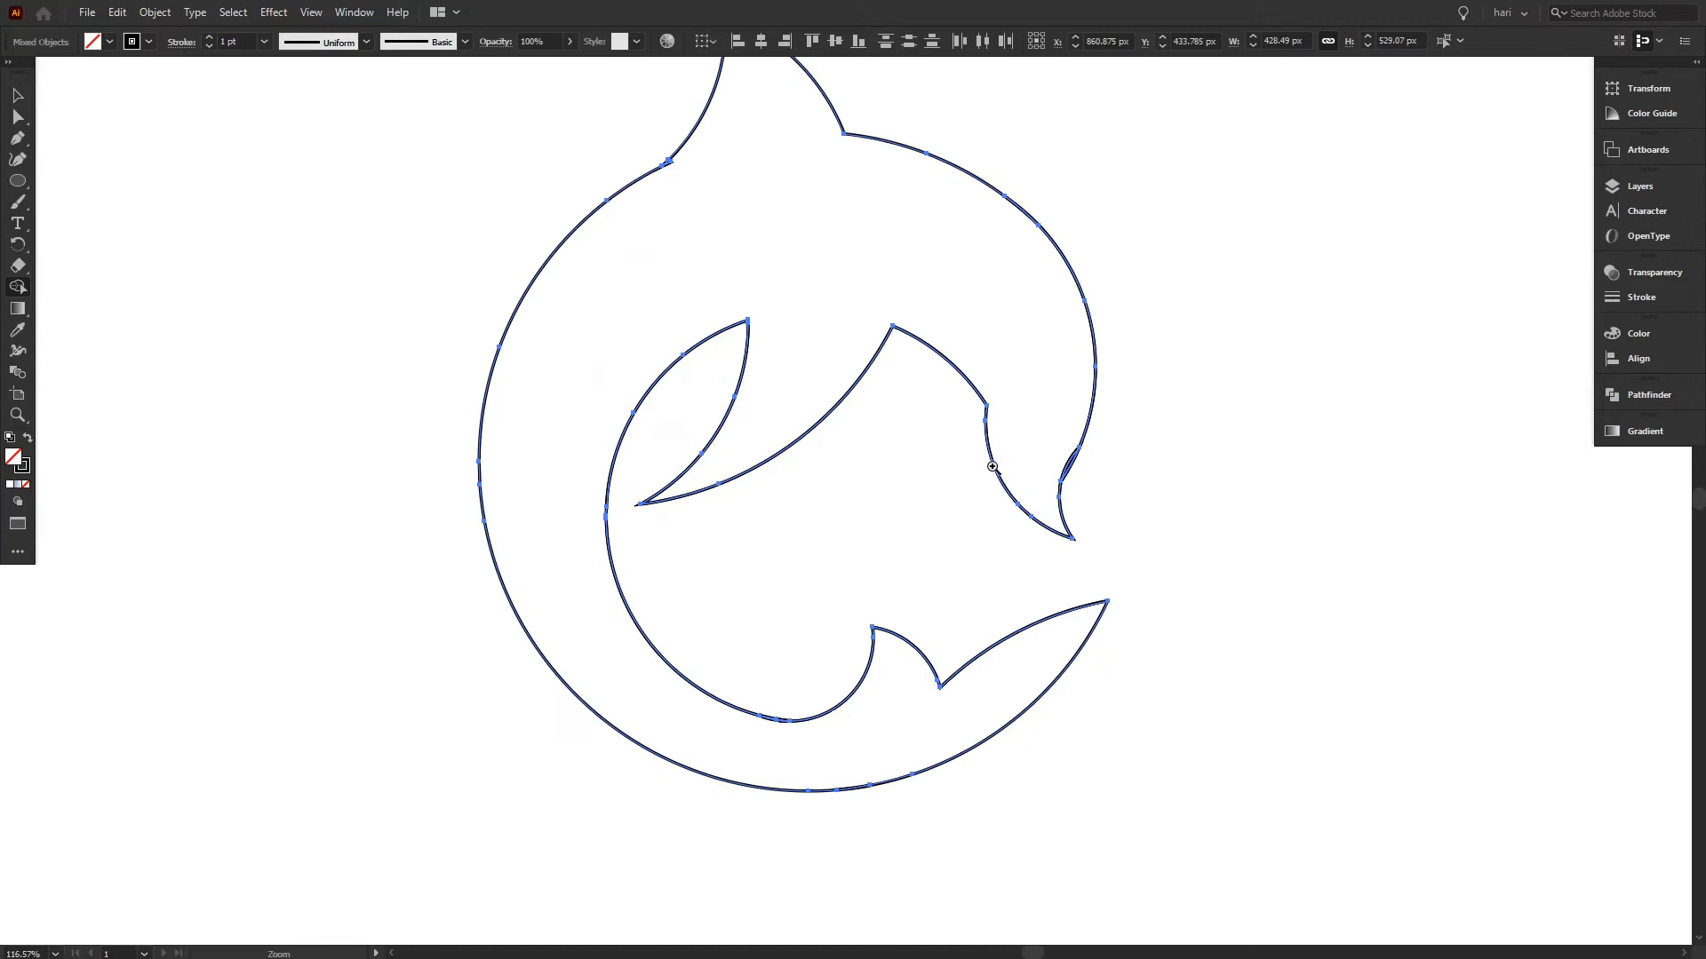
left_click(1124, 460)
left_click(1140, 469)
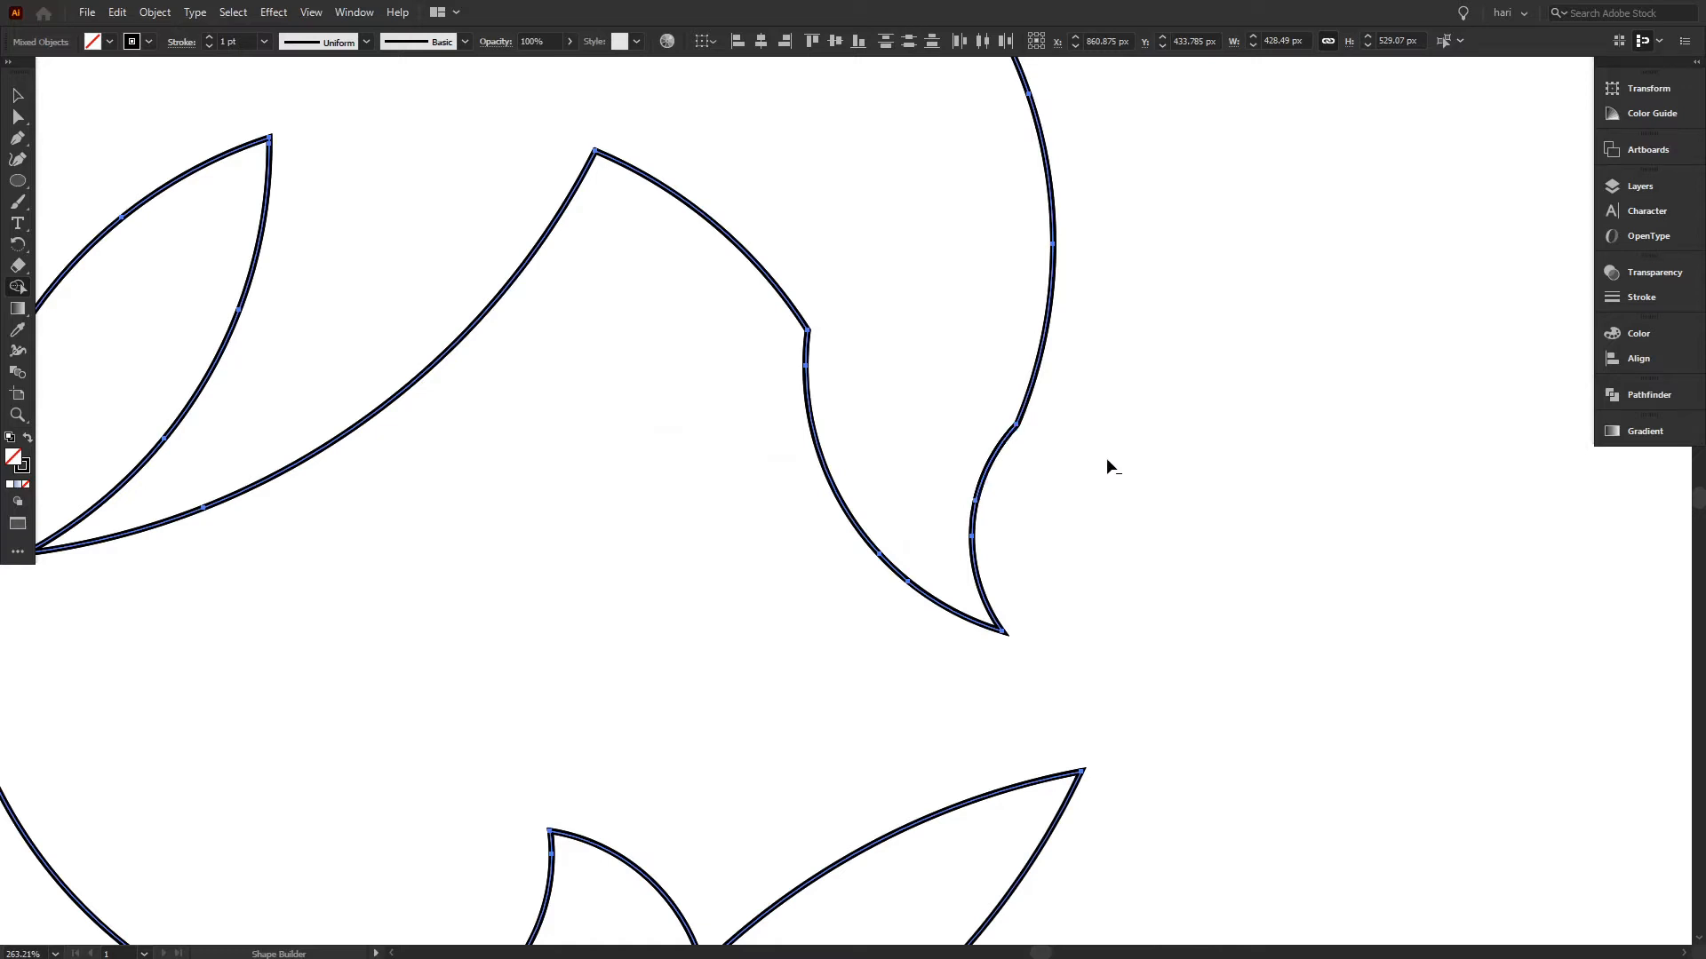
- Remove the tiny leftover piece where the dorsal fin meets the back
key("ctrl+space")
left_click_drag(952, 449, 757, 590)
key("ctrl+space")
mouse_move(548, 140)
left_mouse_down()
mouse_move(806, 69)
mouse_move(710, 134)
left_mouse_up()
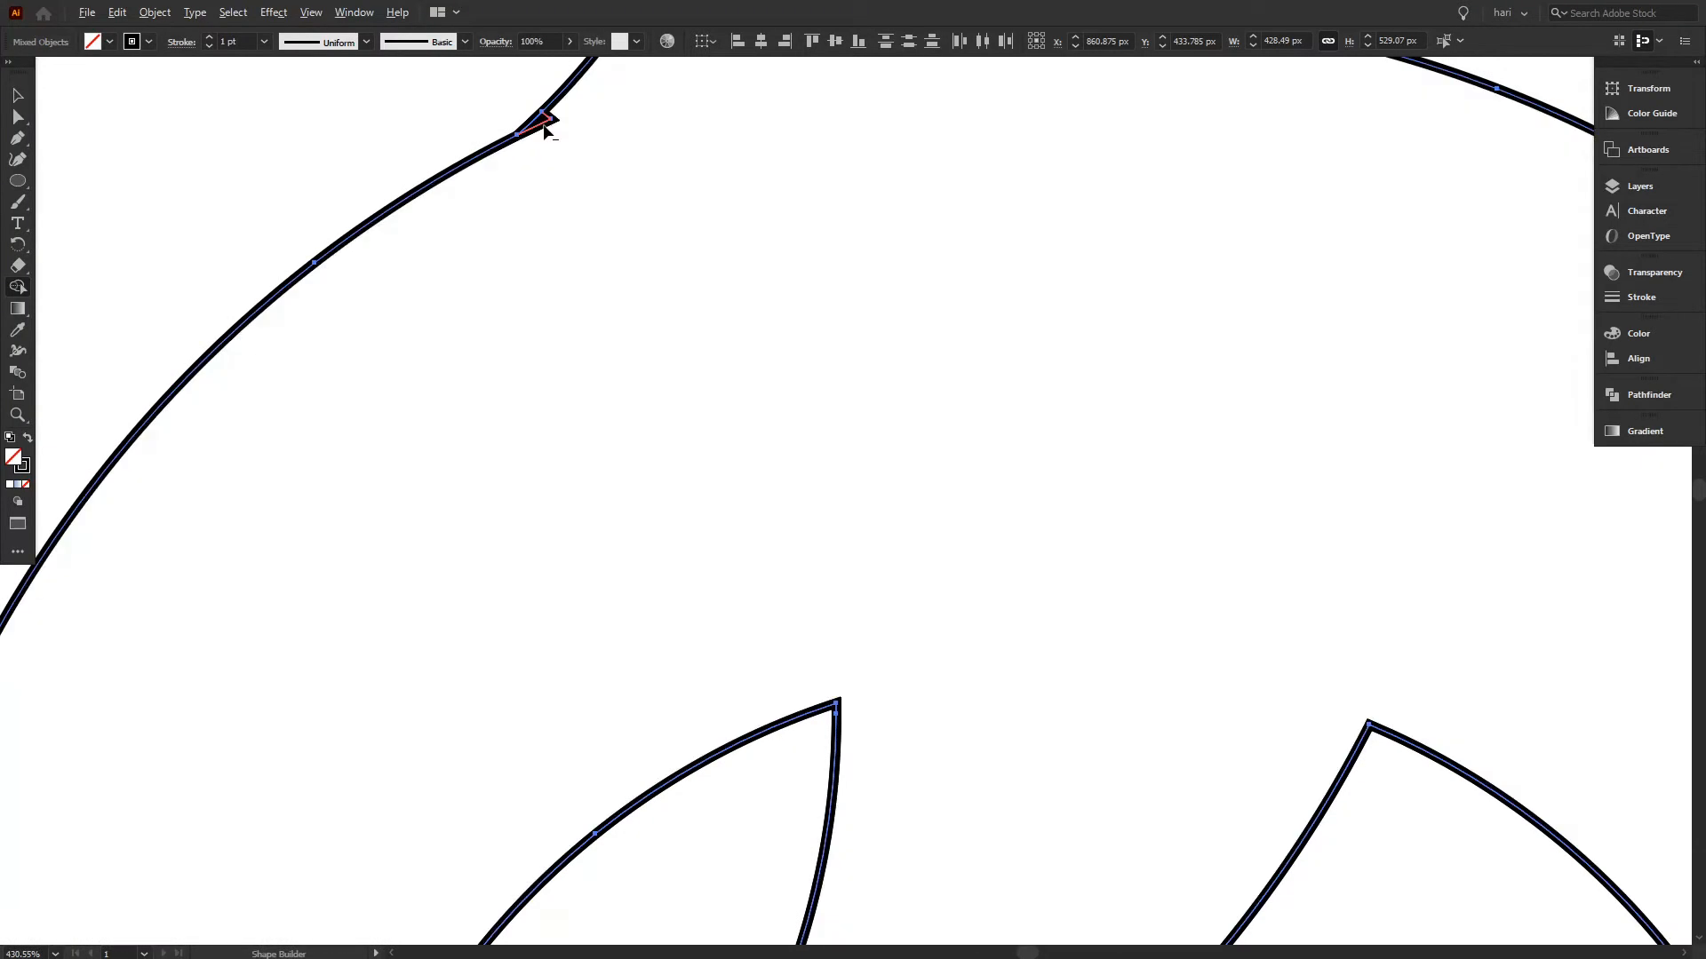
left_click_drag(540, 119, 586, 122)
- Remove the thin leftover sliver along the body's inner curve near the tail fin
key("ctrl+space")
mouse_move(808, 329)
left_mouse_down()
mouse_move(775, 380)
mouse_move(495, 617)
left_mouse_up()
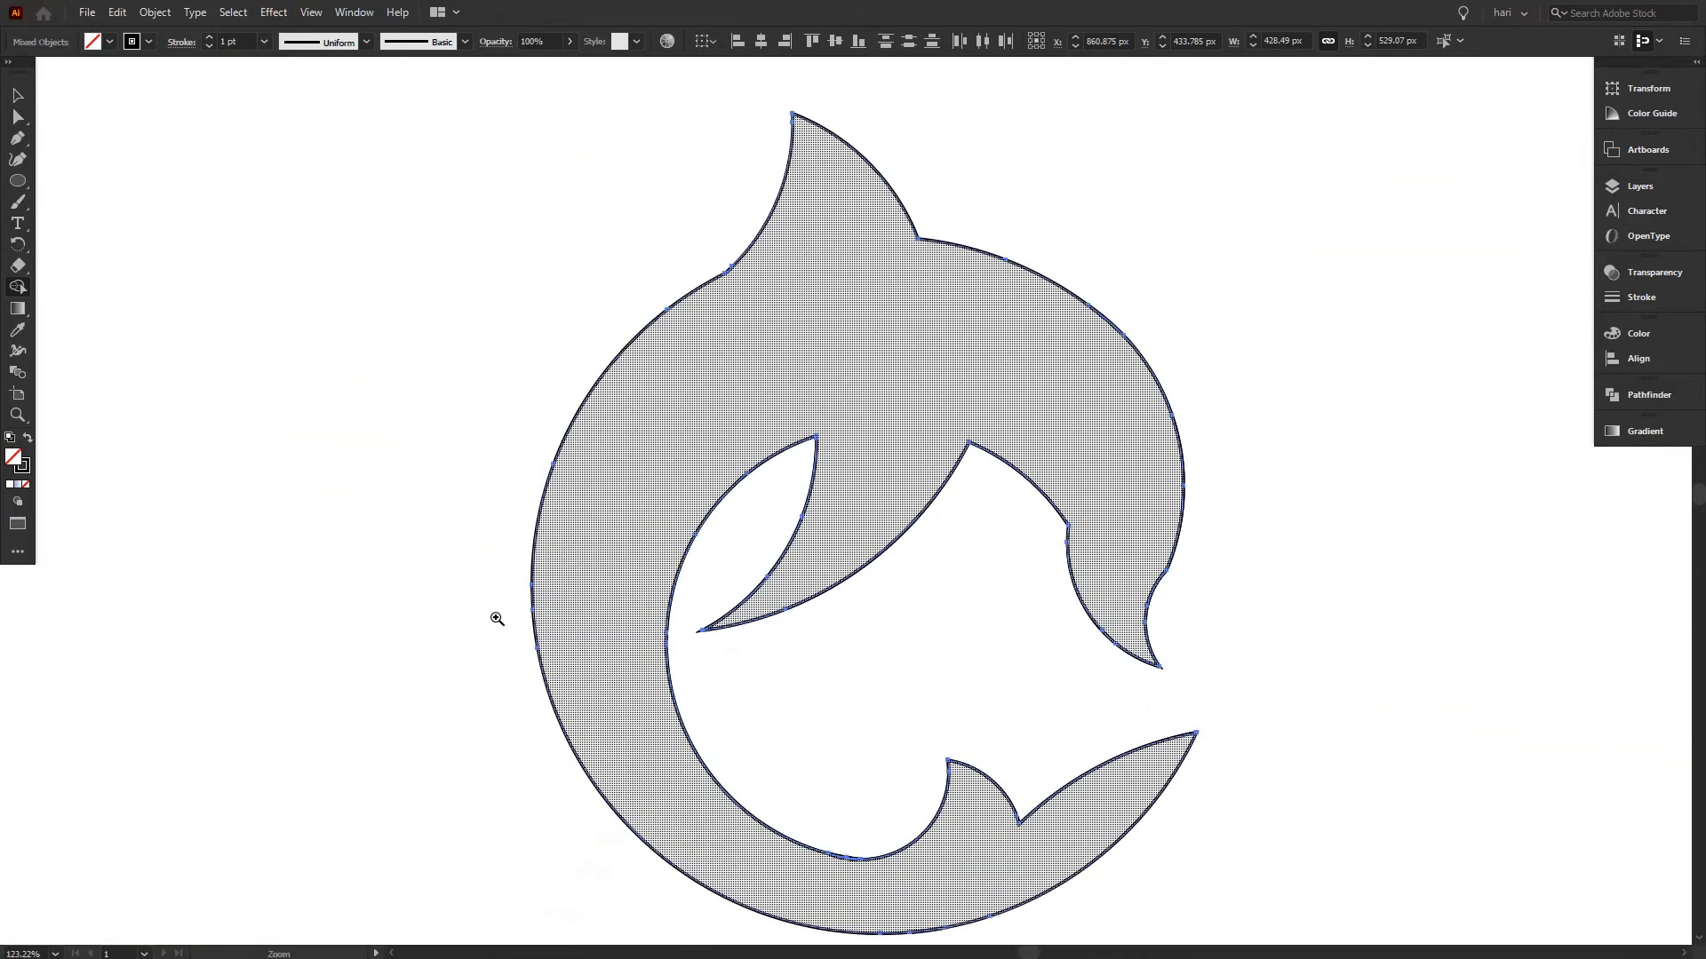
scroll(877, 631, "down", 3)
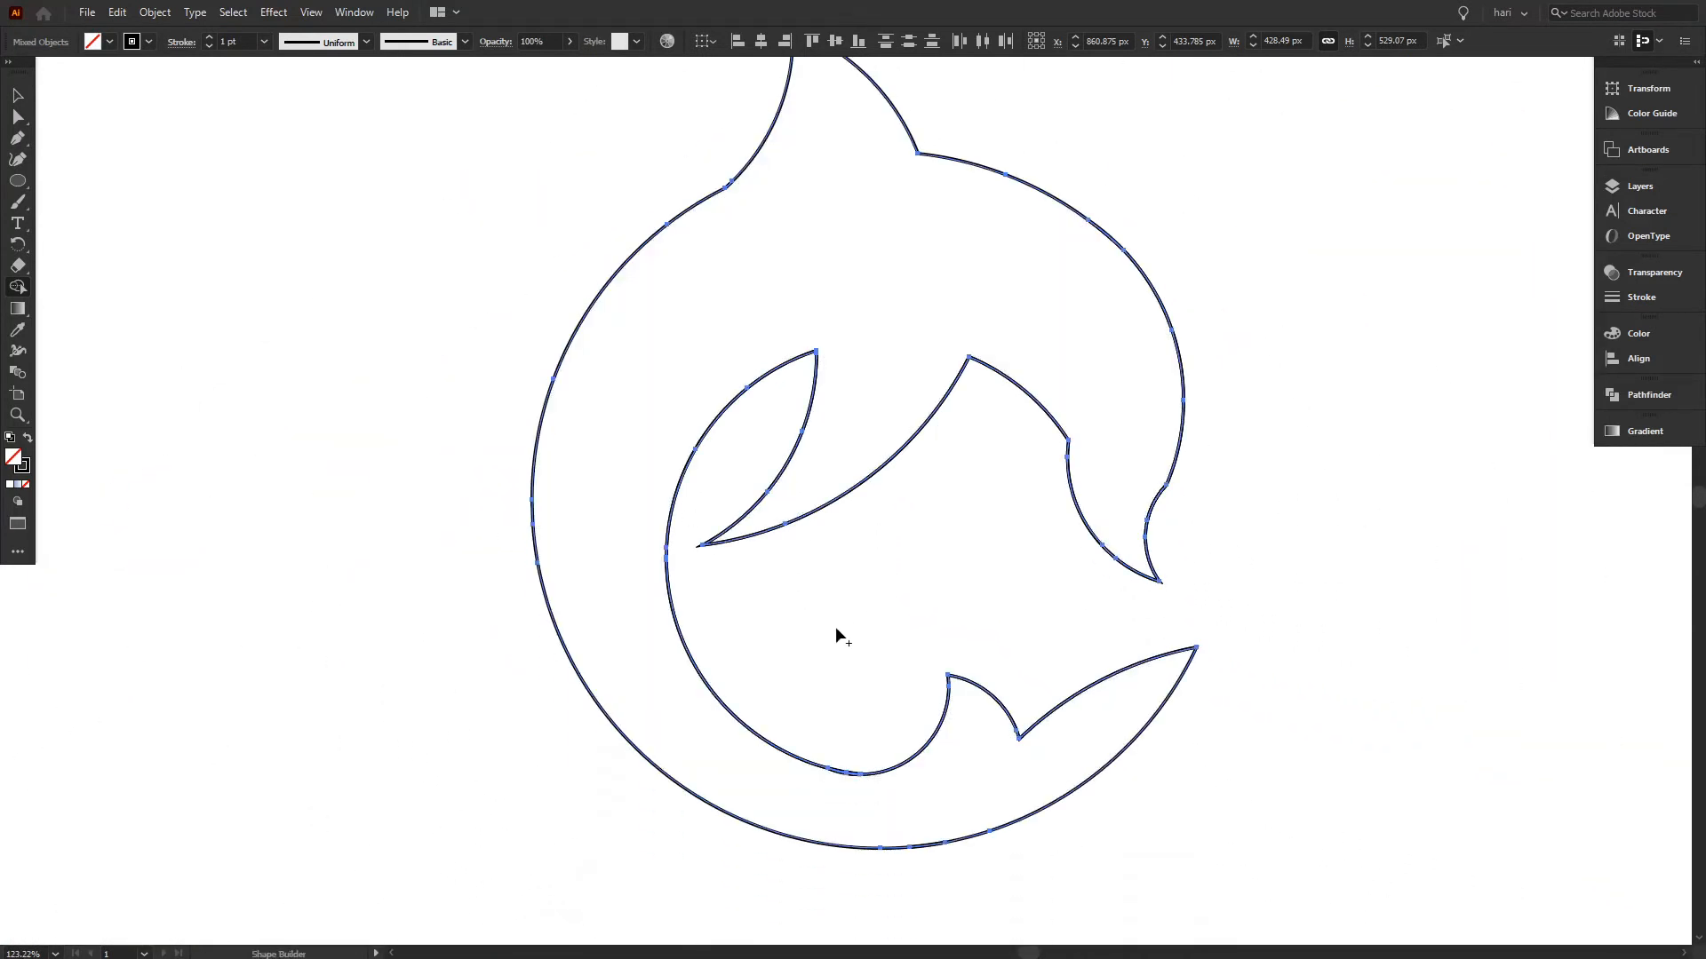
key("ctrl+space")
left_click_drag(826, 690, 1085, 610)
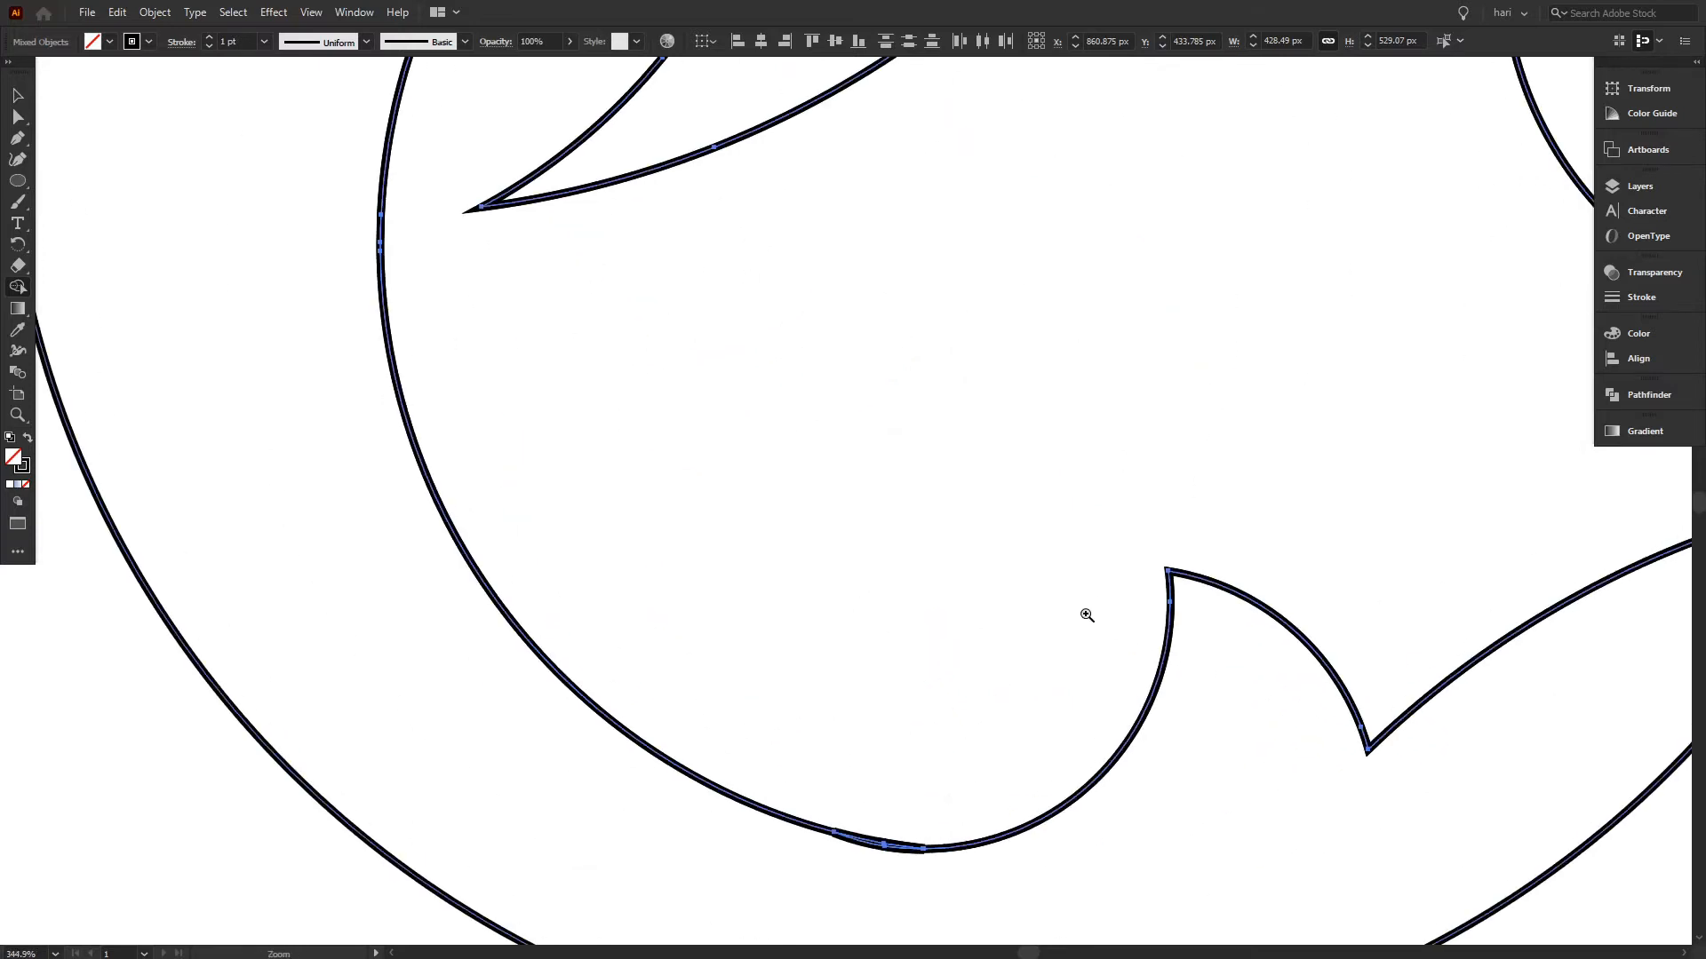
left_click_drag(940, 829, 988, 804)
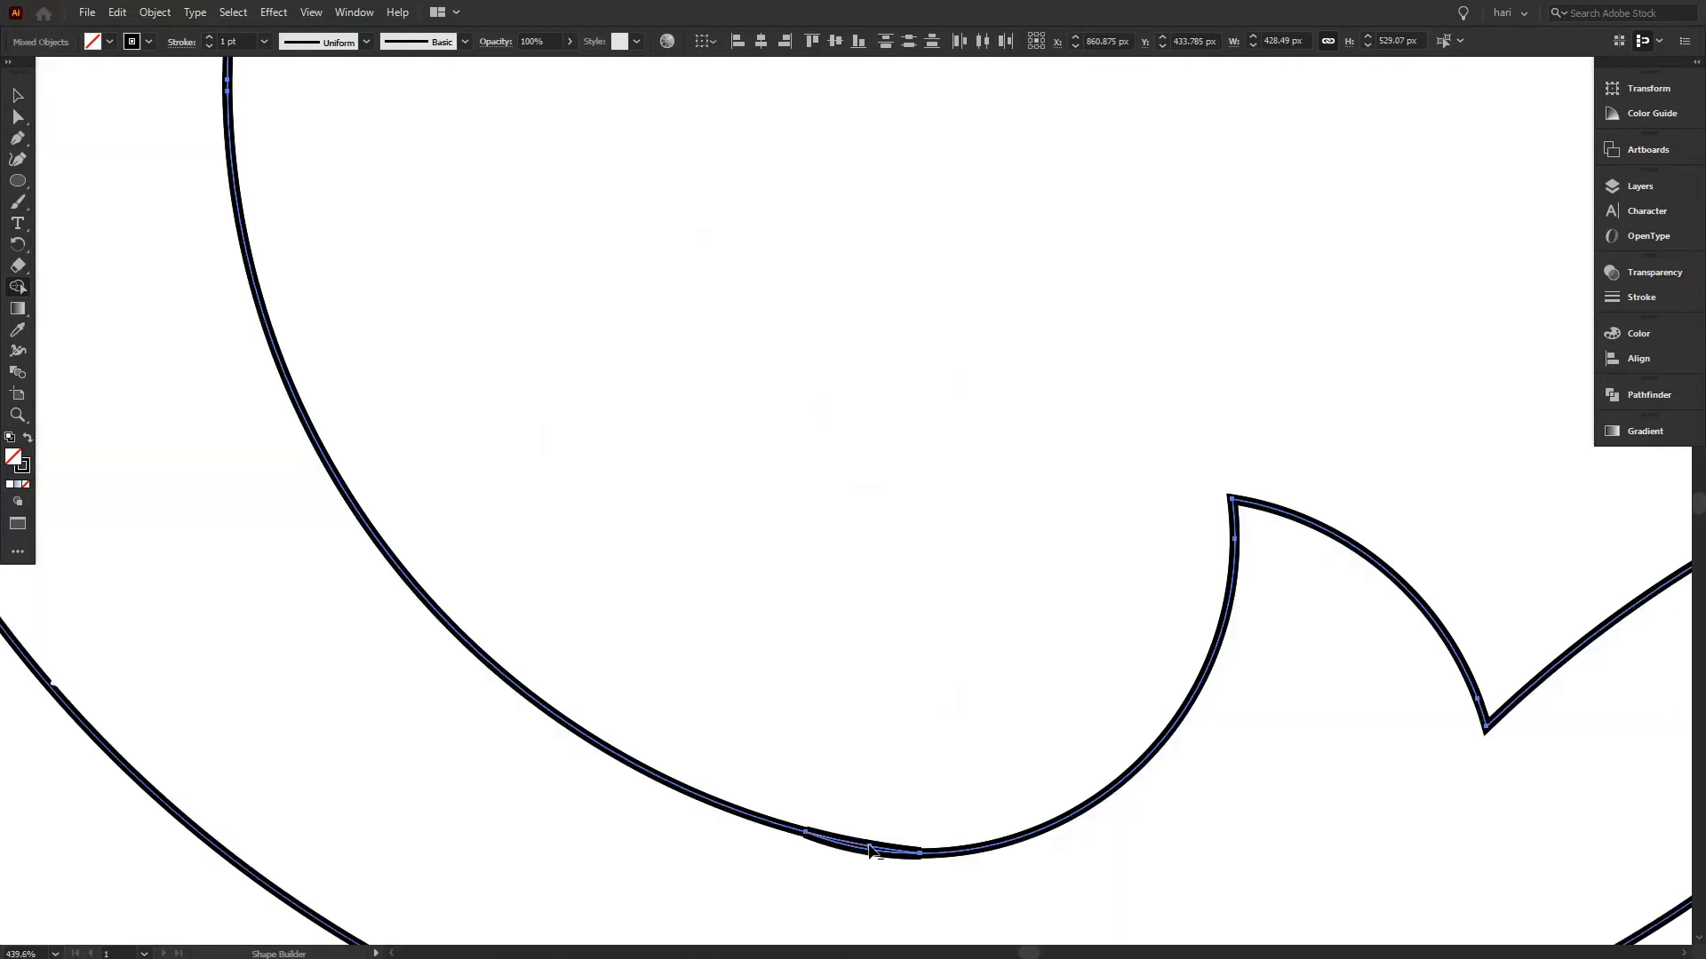
left_click(869, 845, "alt")
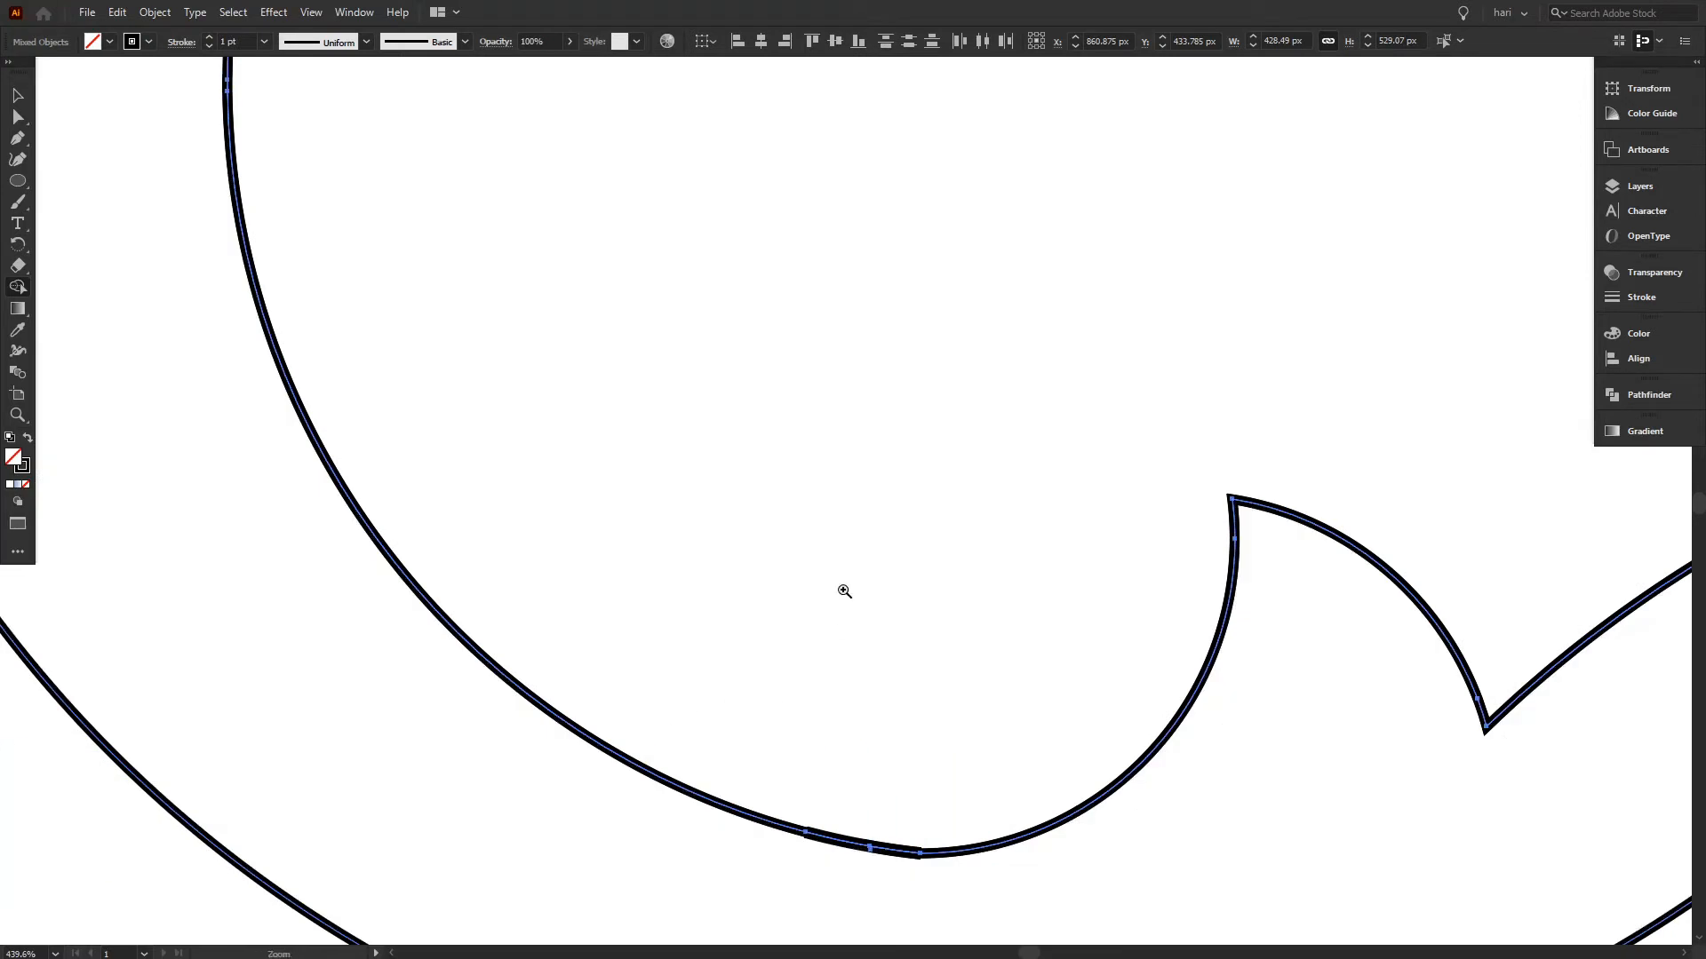
left_click(841, 589, "ctrl+alt")
left_click_drag(766, 673, 696, 755)
left_click_drag(735, 577, 700, 718)
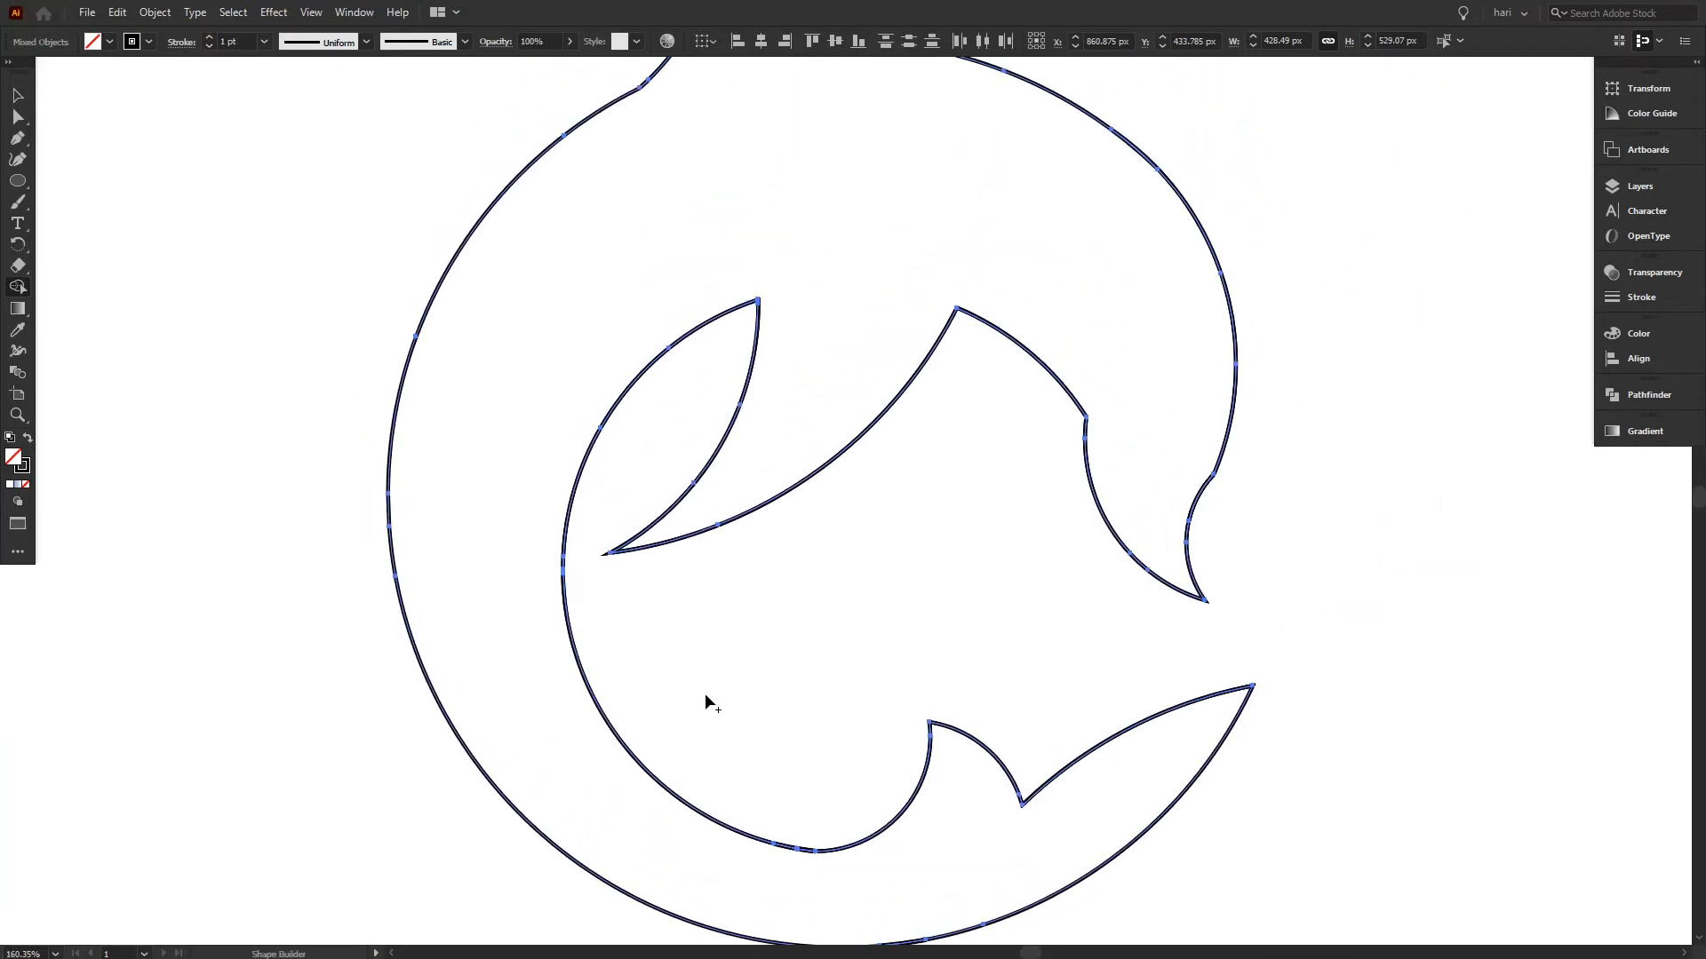
left_click_drag(744, 630, 608, 771)
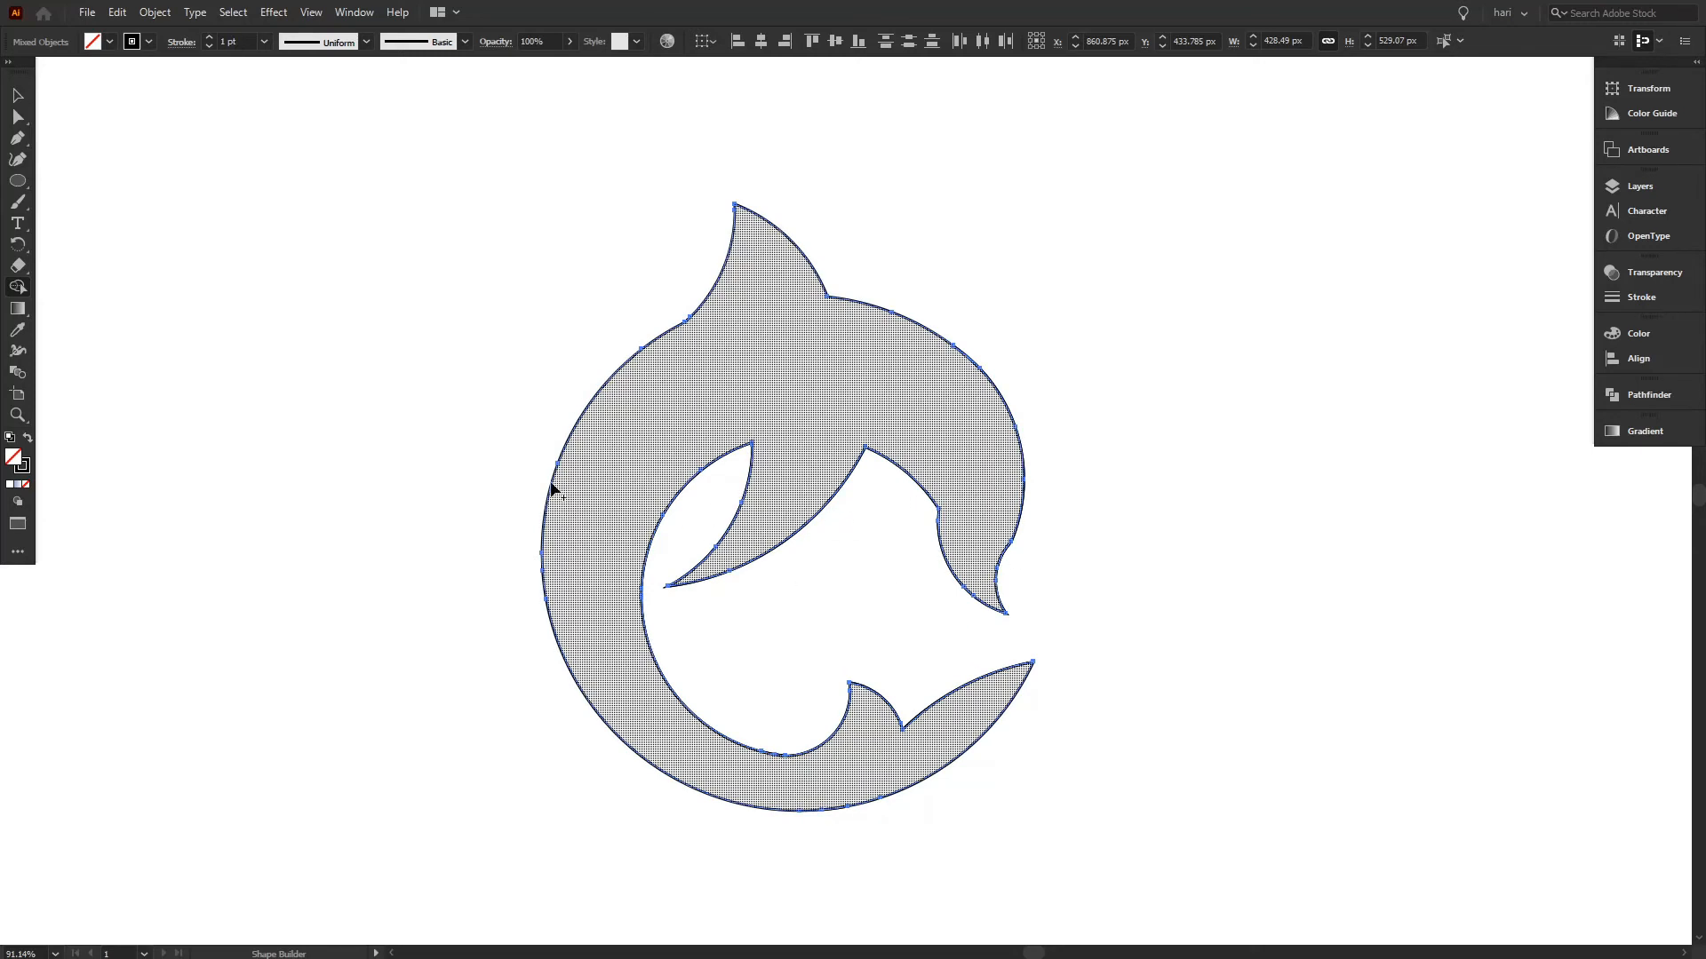
- Deselect the dolphin and draw a circle about 272 px in diameter with the Ellipse tool, beside the dolphin's back
left_click(18, 181)
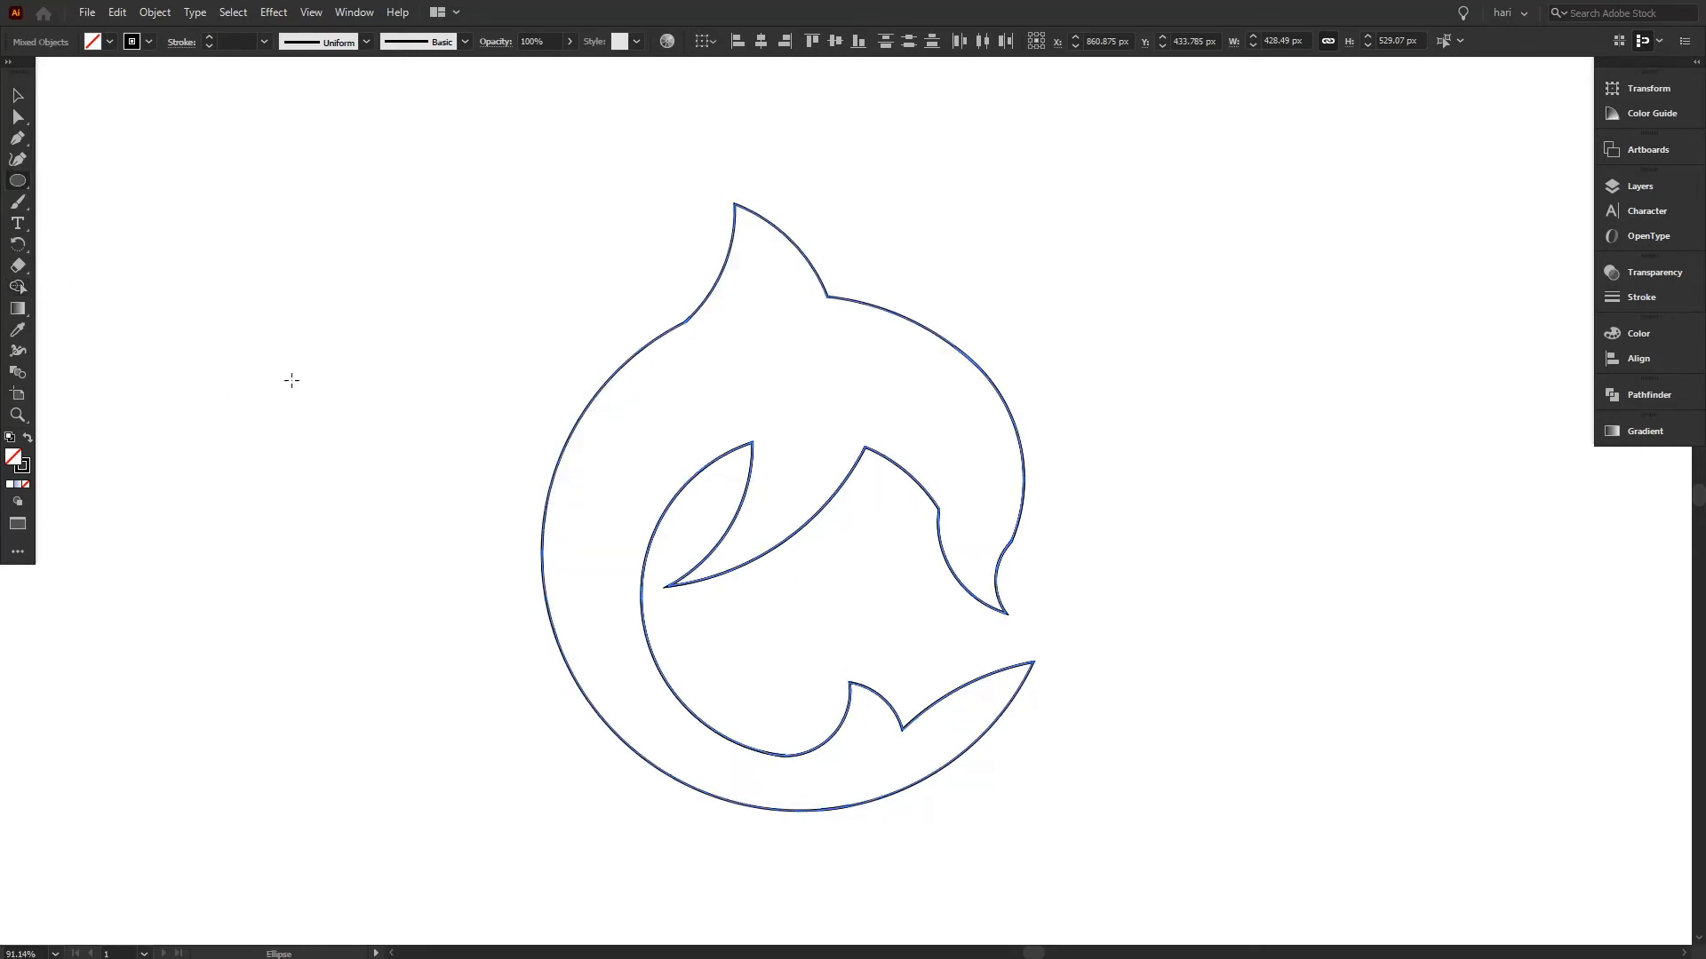
key("ctrl")
left_click(17, 96)
left_click(95, 204)
left_click(18, 182)
key("ctrl")
left_click_drag(328, 268, 446, 394)
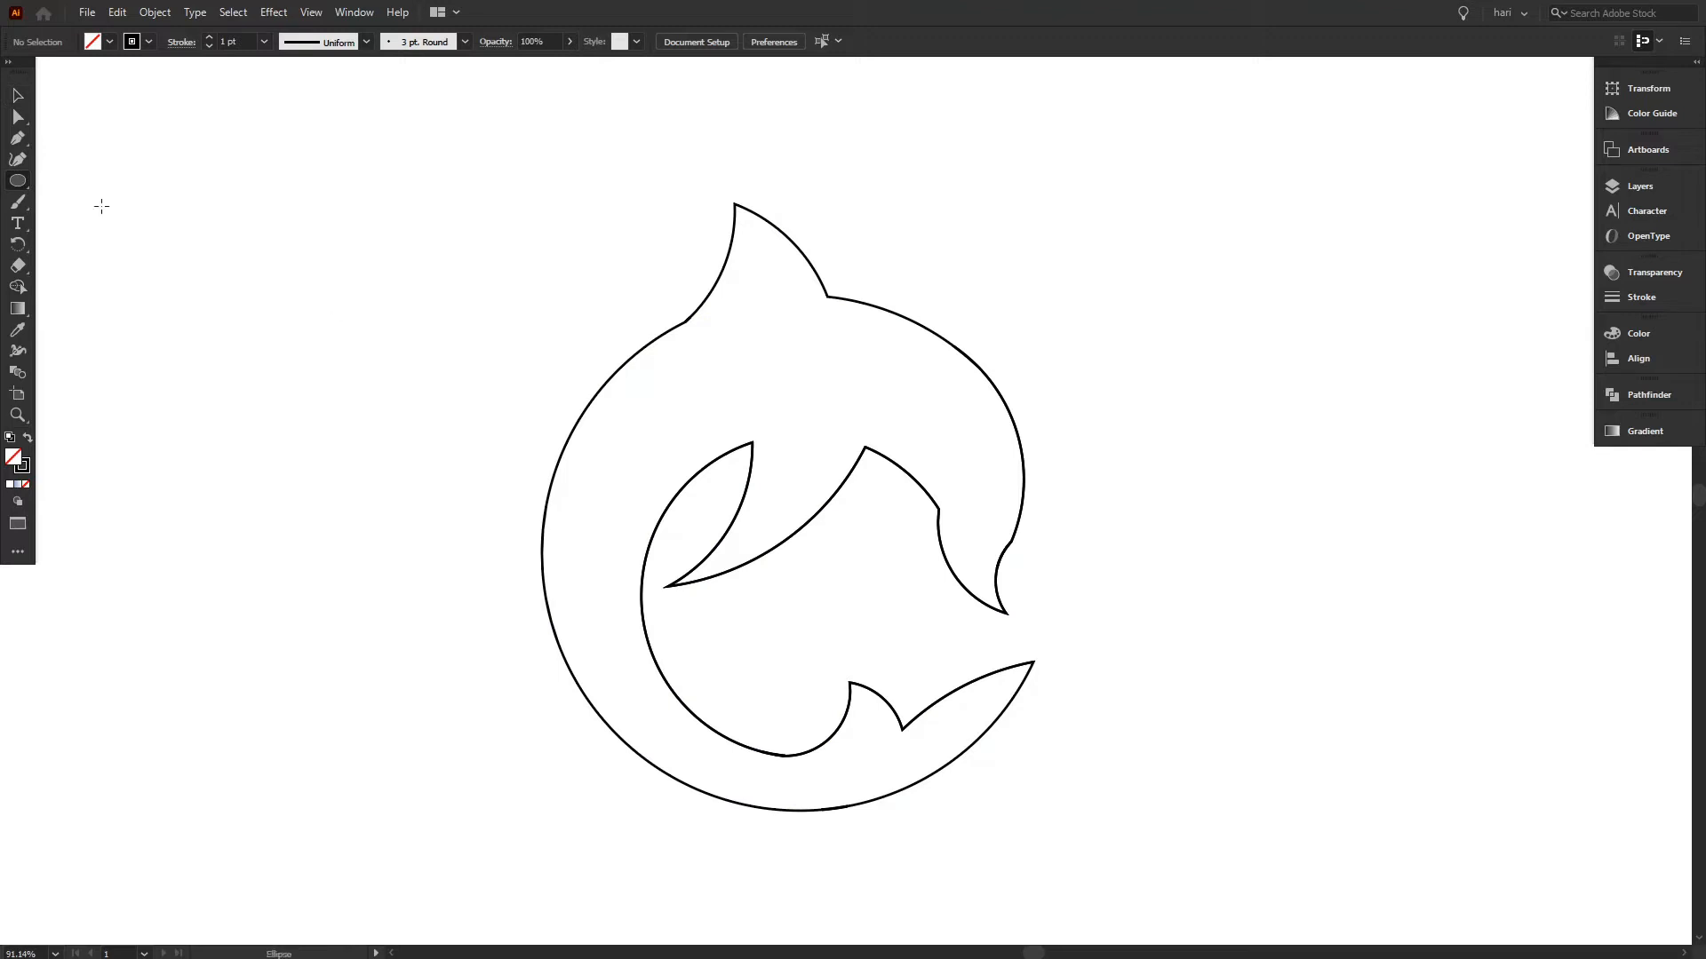
left_click(17, 181)
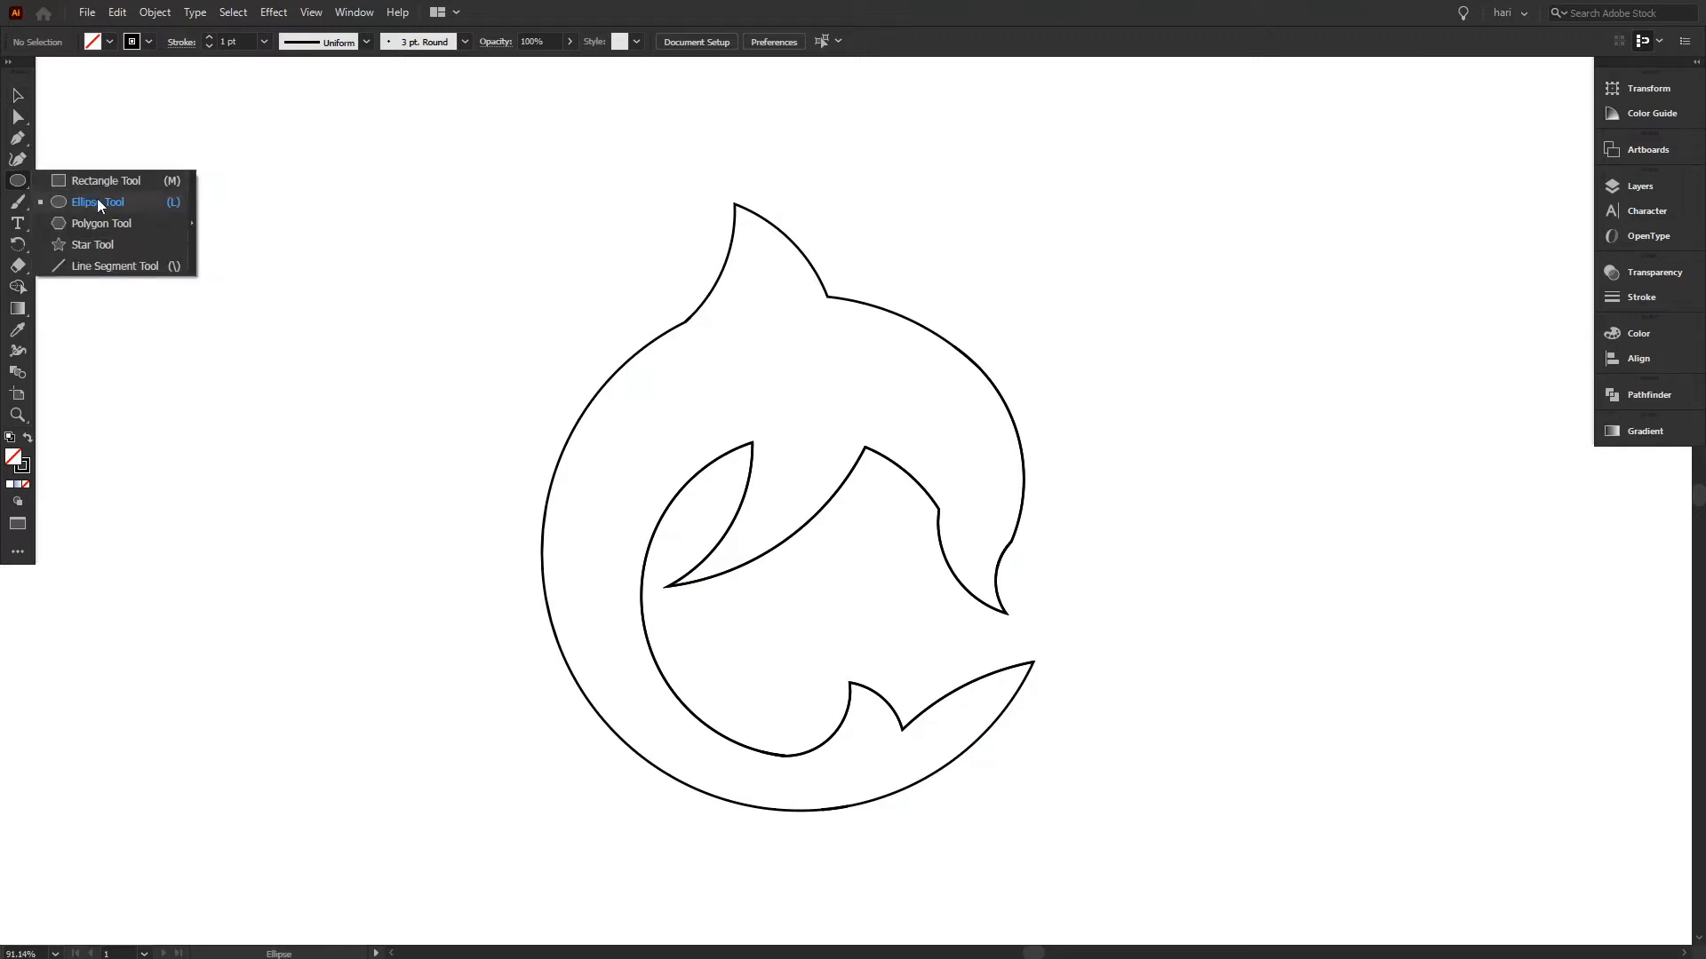
left_click(98, 201)
key("ctrl")
left_click_drag(361, 460, 451, 581)
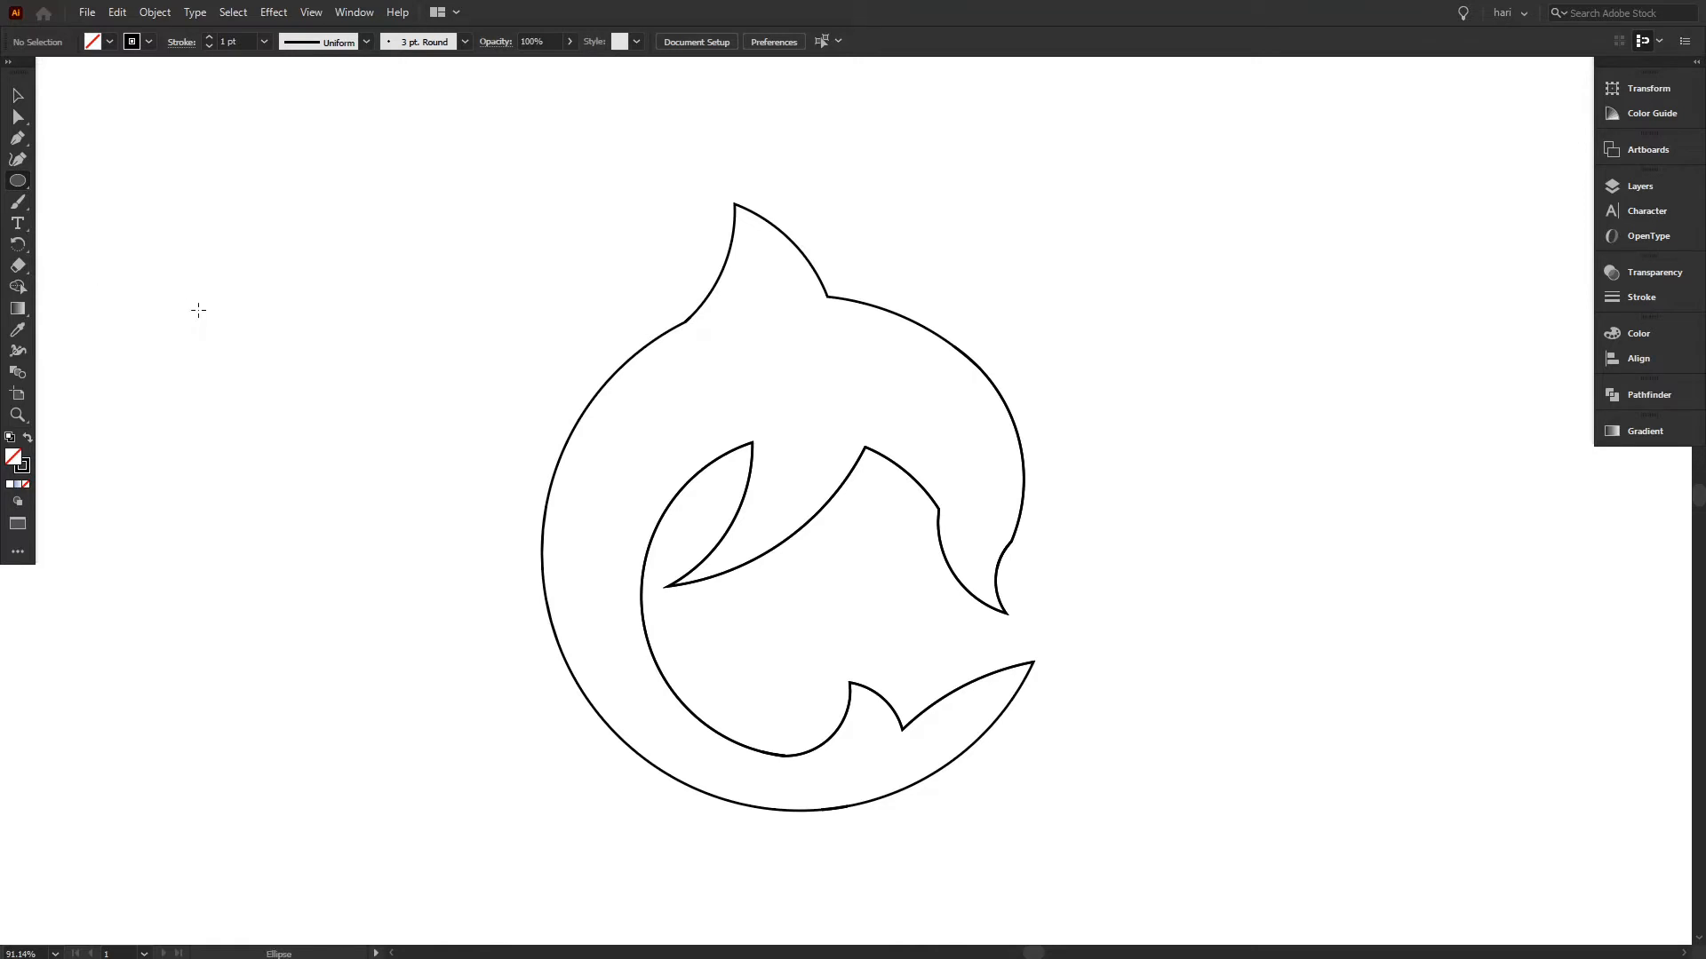
left_click_drag(268, 382, 393, 540)
- Move the circle into the hollow of the curved body and nudge it to follow the arcs beside the flipper and under the head
left_click(18, 96)
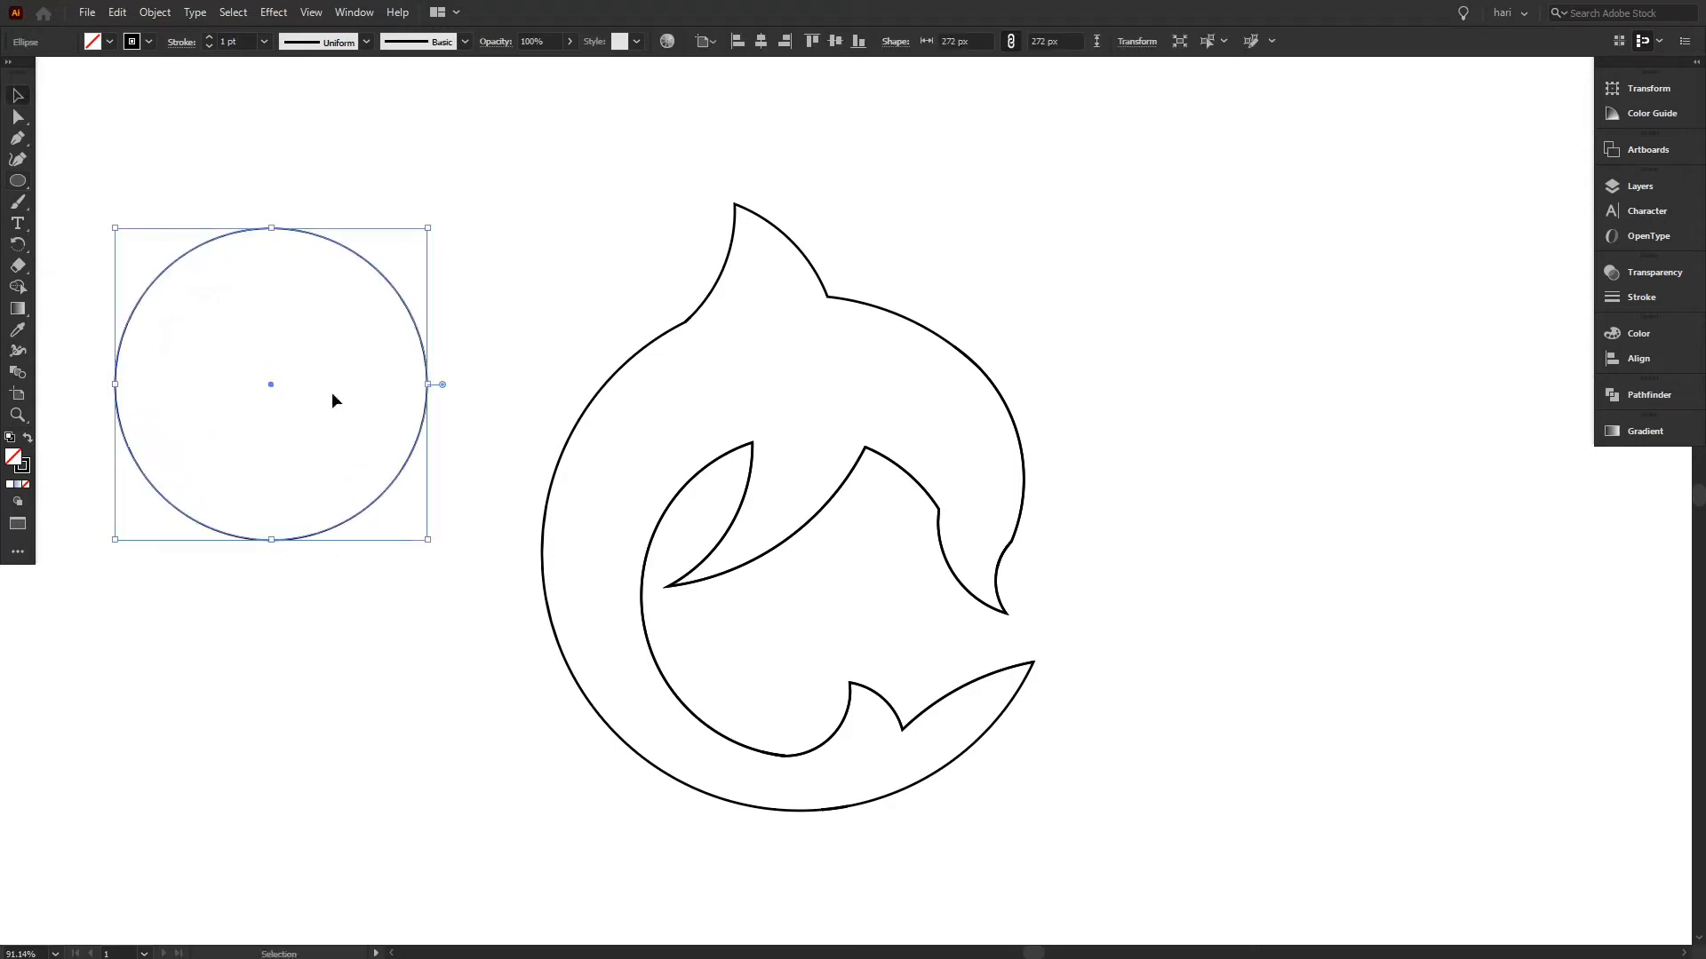
left_click_drag(272, 385, 803, 589)
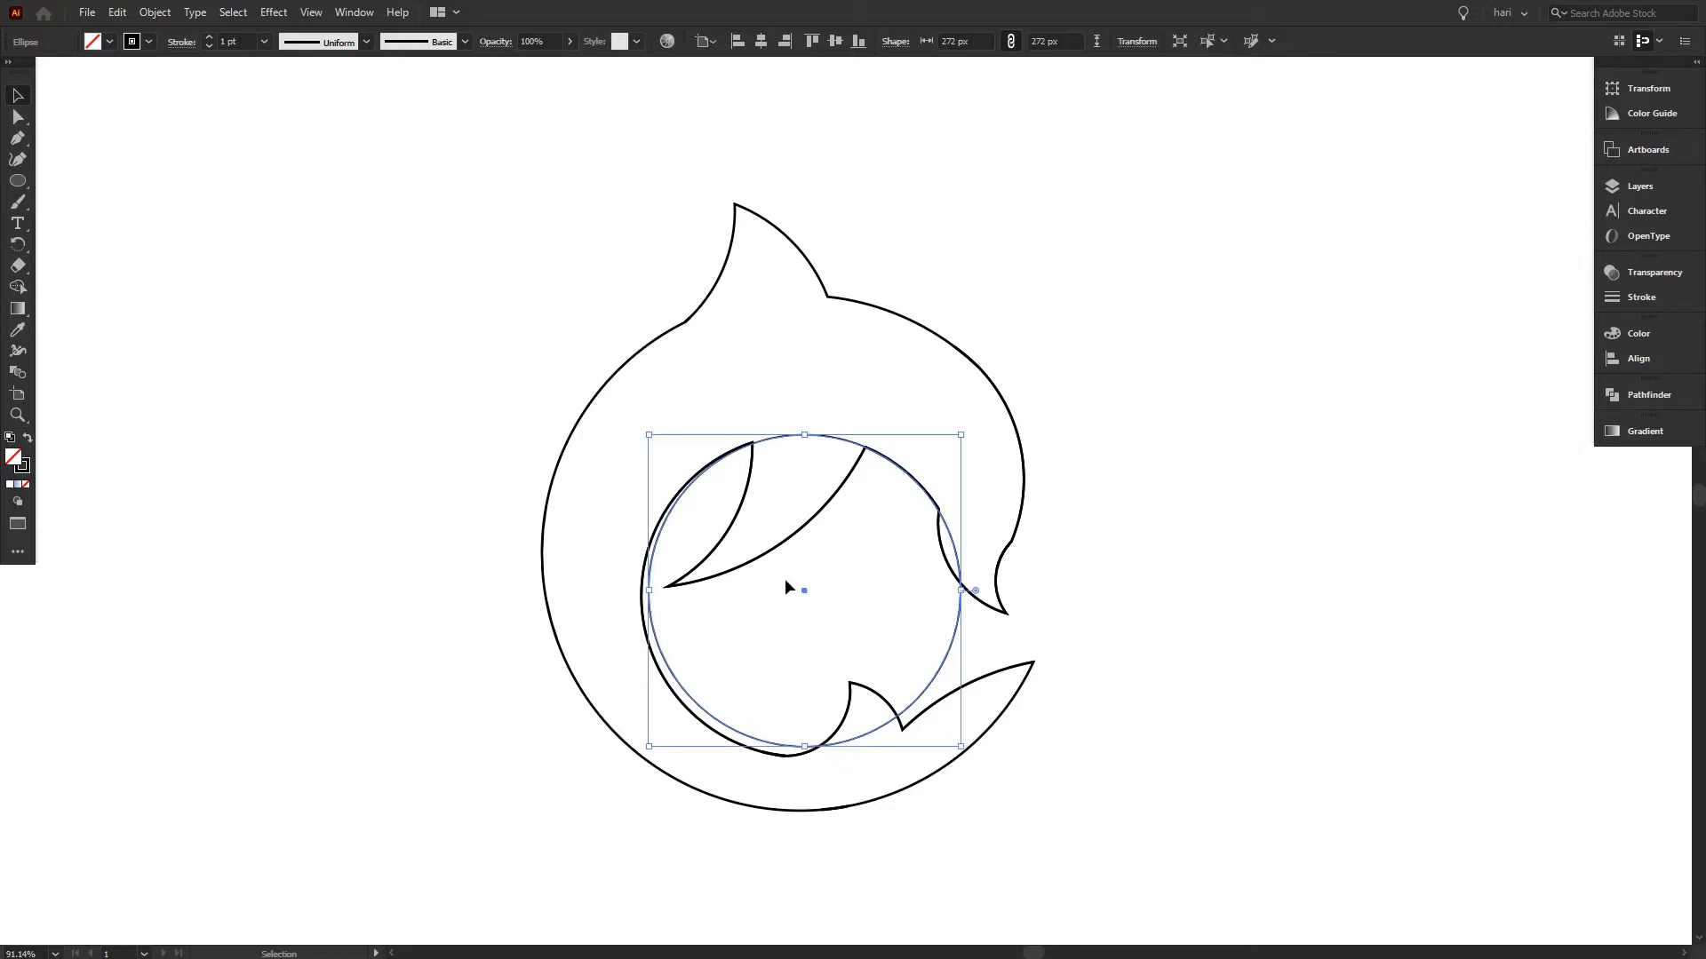
key("Up")
key("Up")
key("Up")
key("Up")
key("Down")
key("Down")
key("Down")
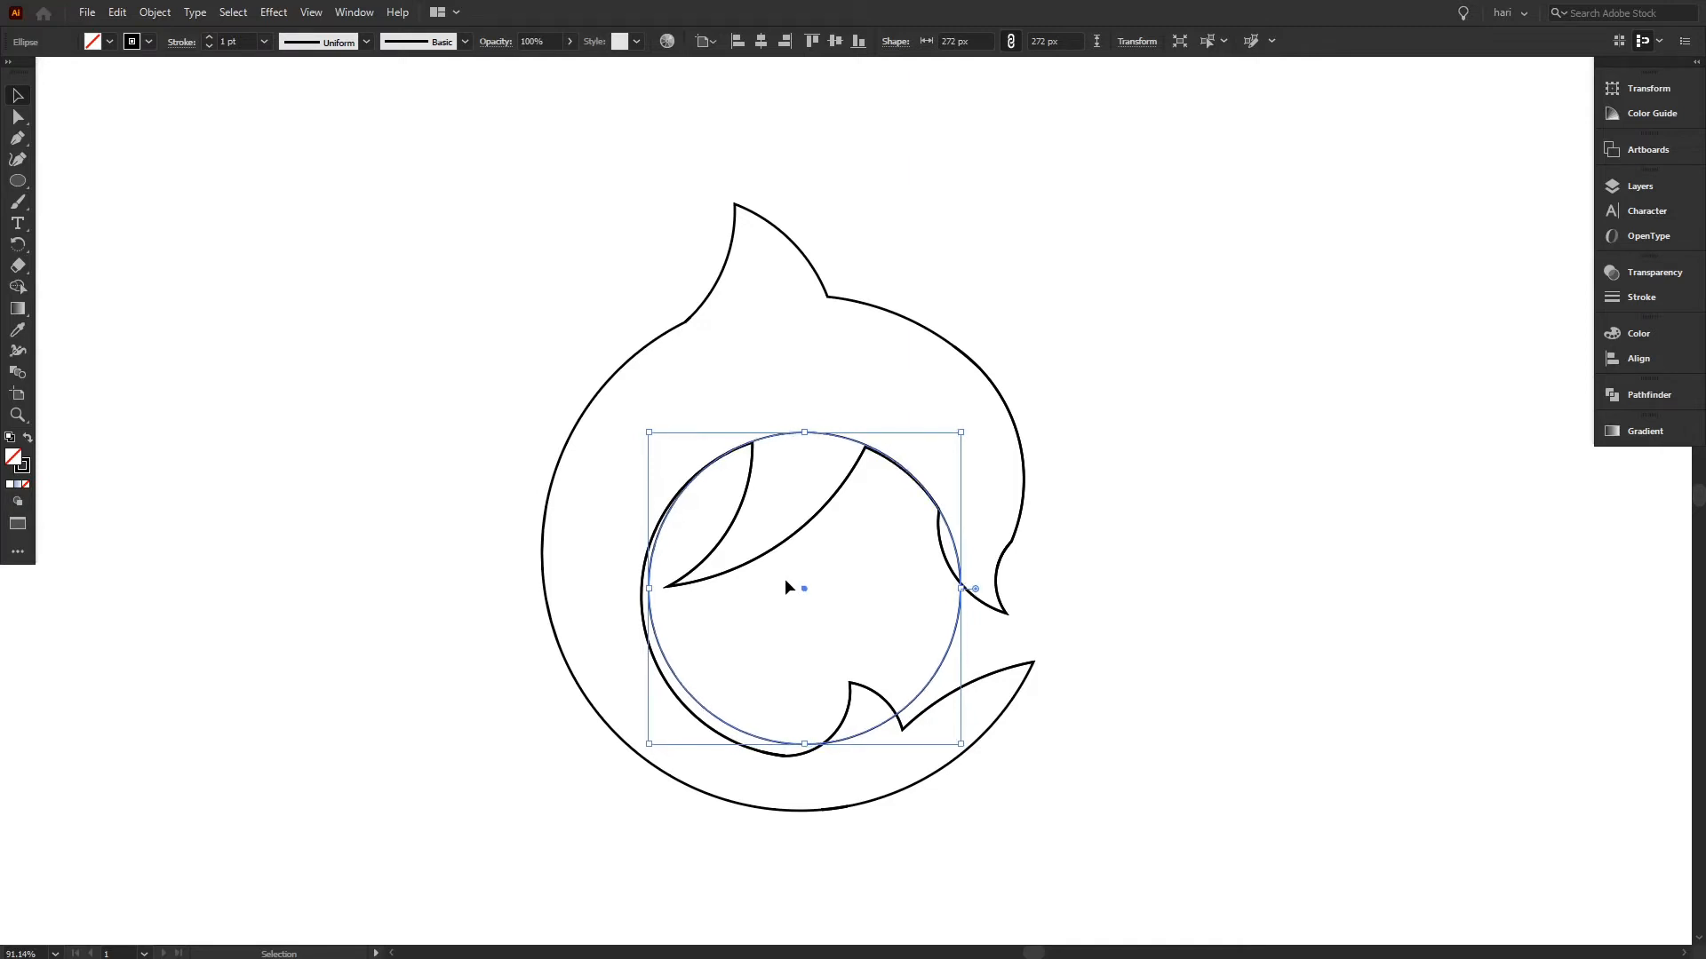
key("Left")
key("Left")
key("Down")
key("Down")
key("Left")
key("Up")
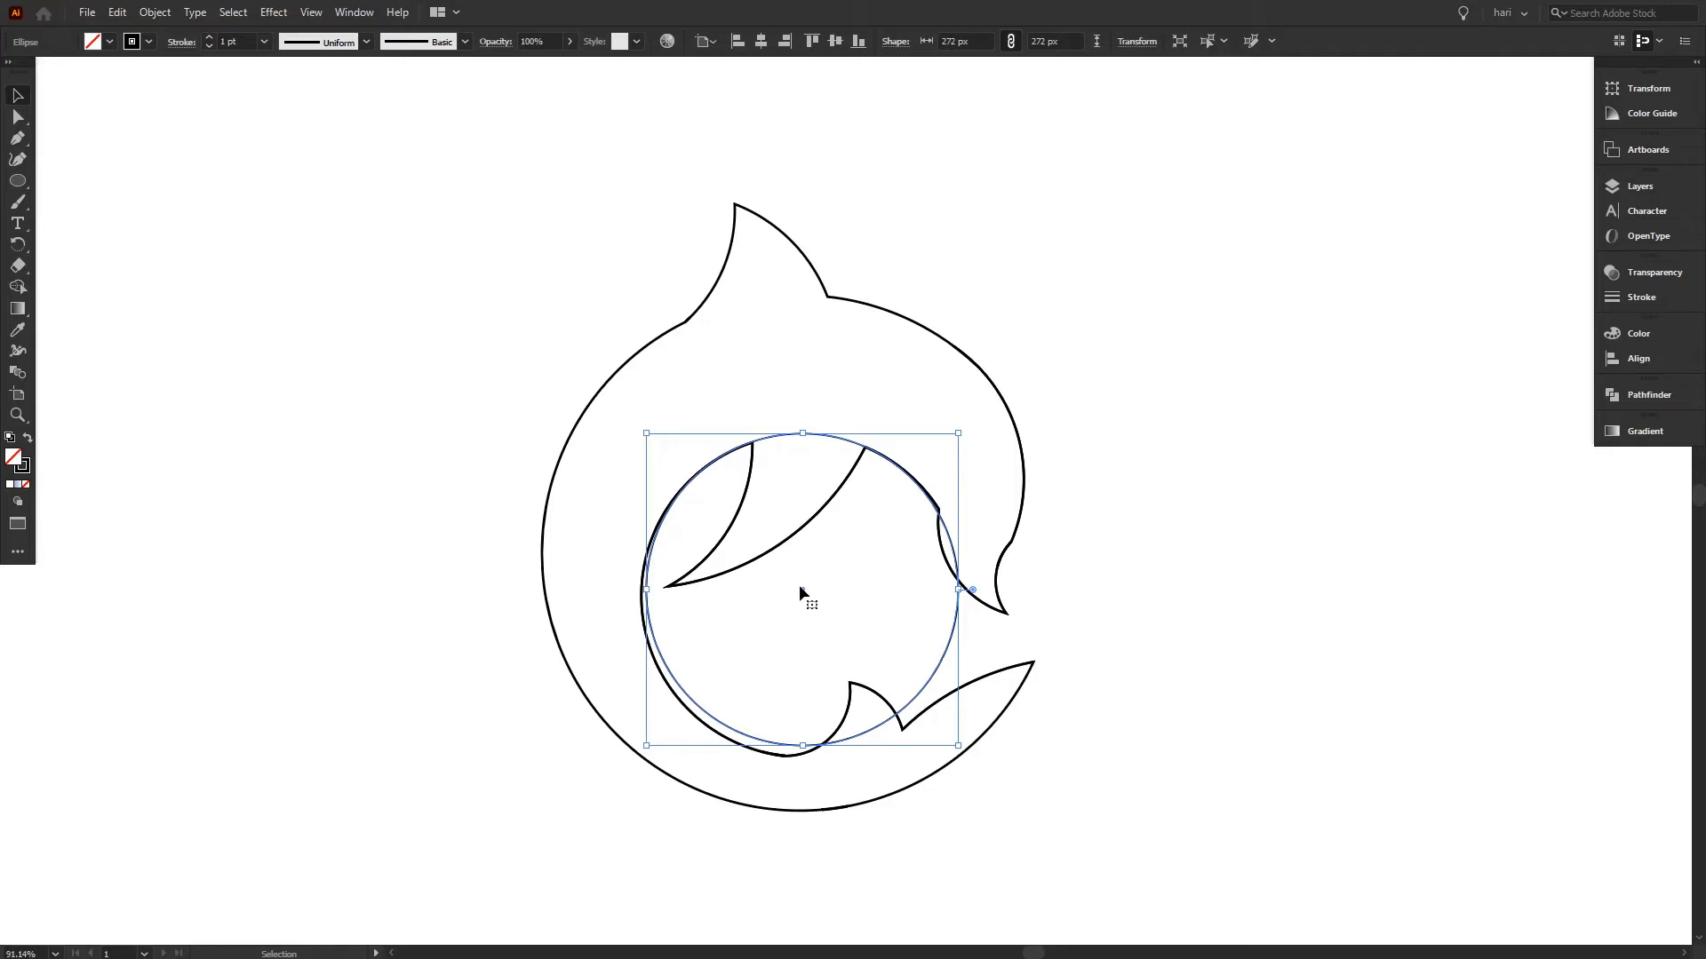
left_click_drag(802, 589, 354, 513)
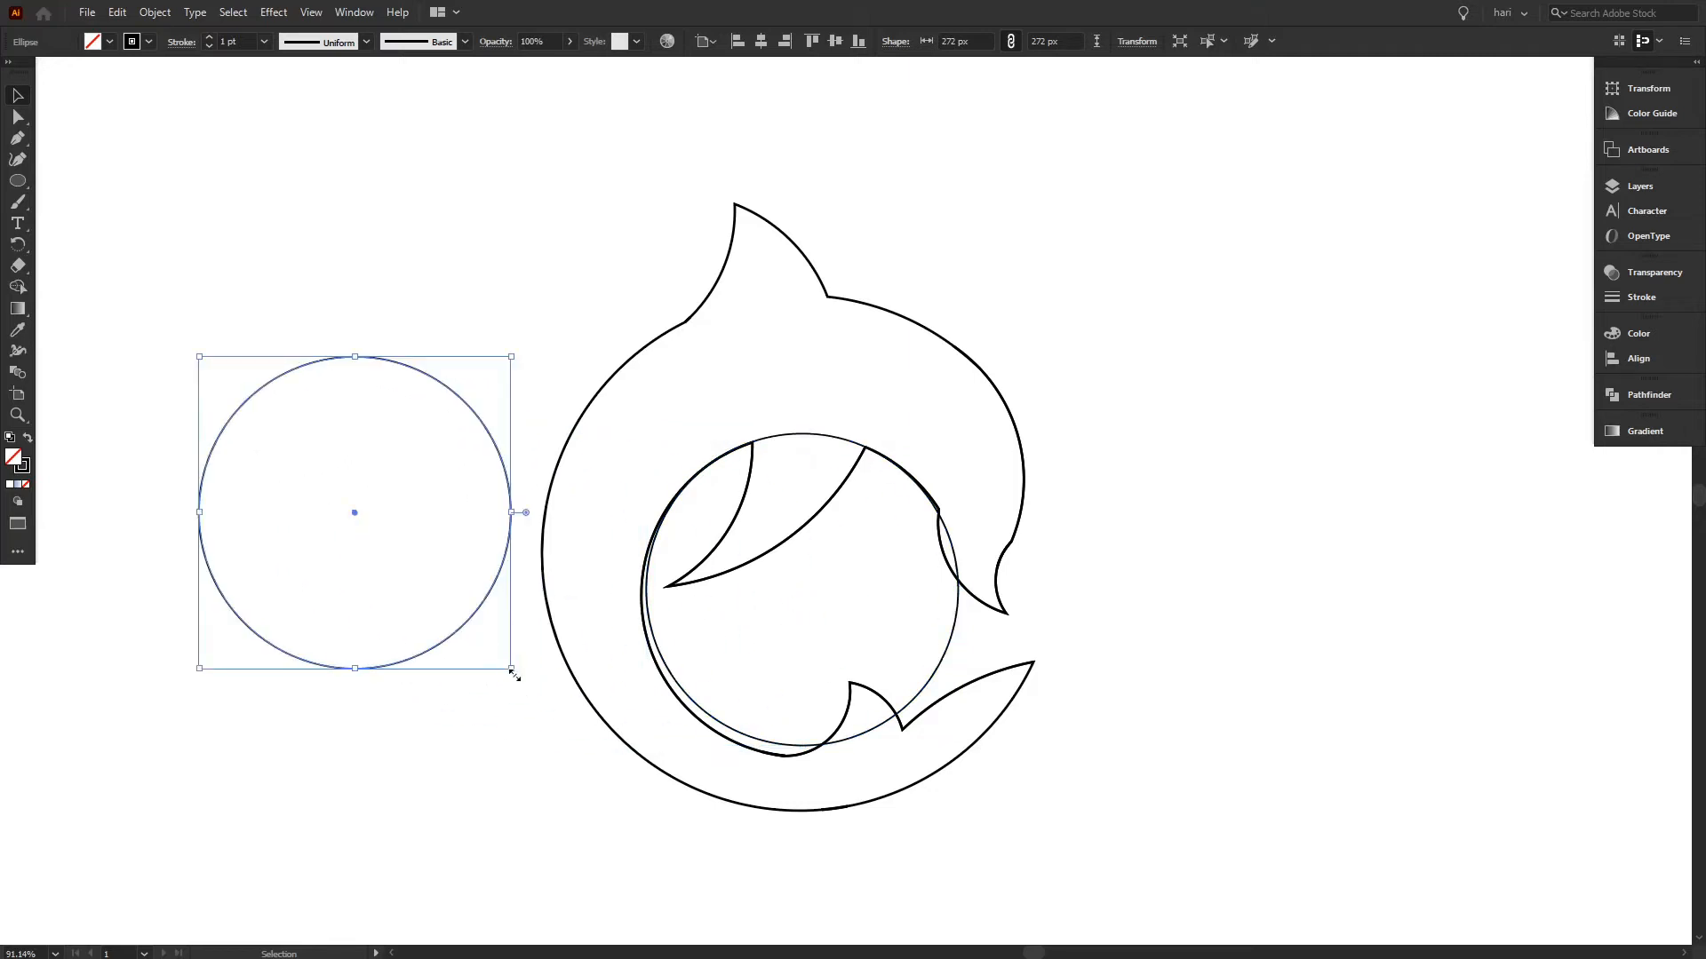
left_click_drag(511, 669, 542, 703)
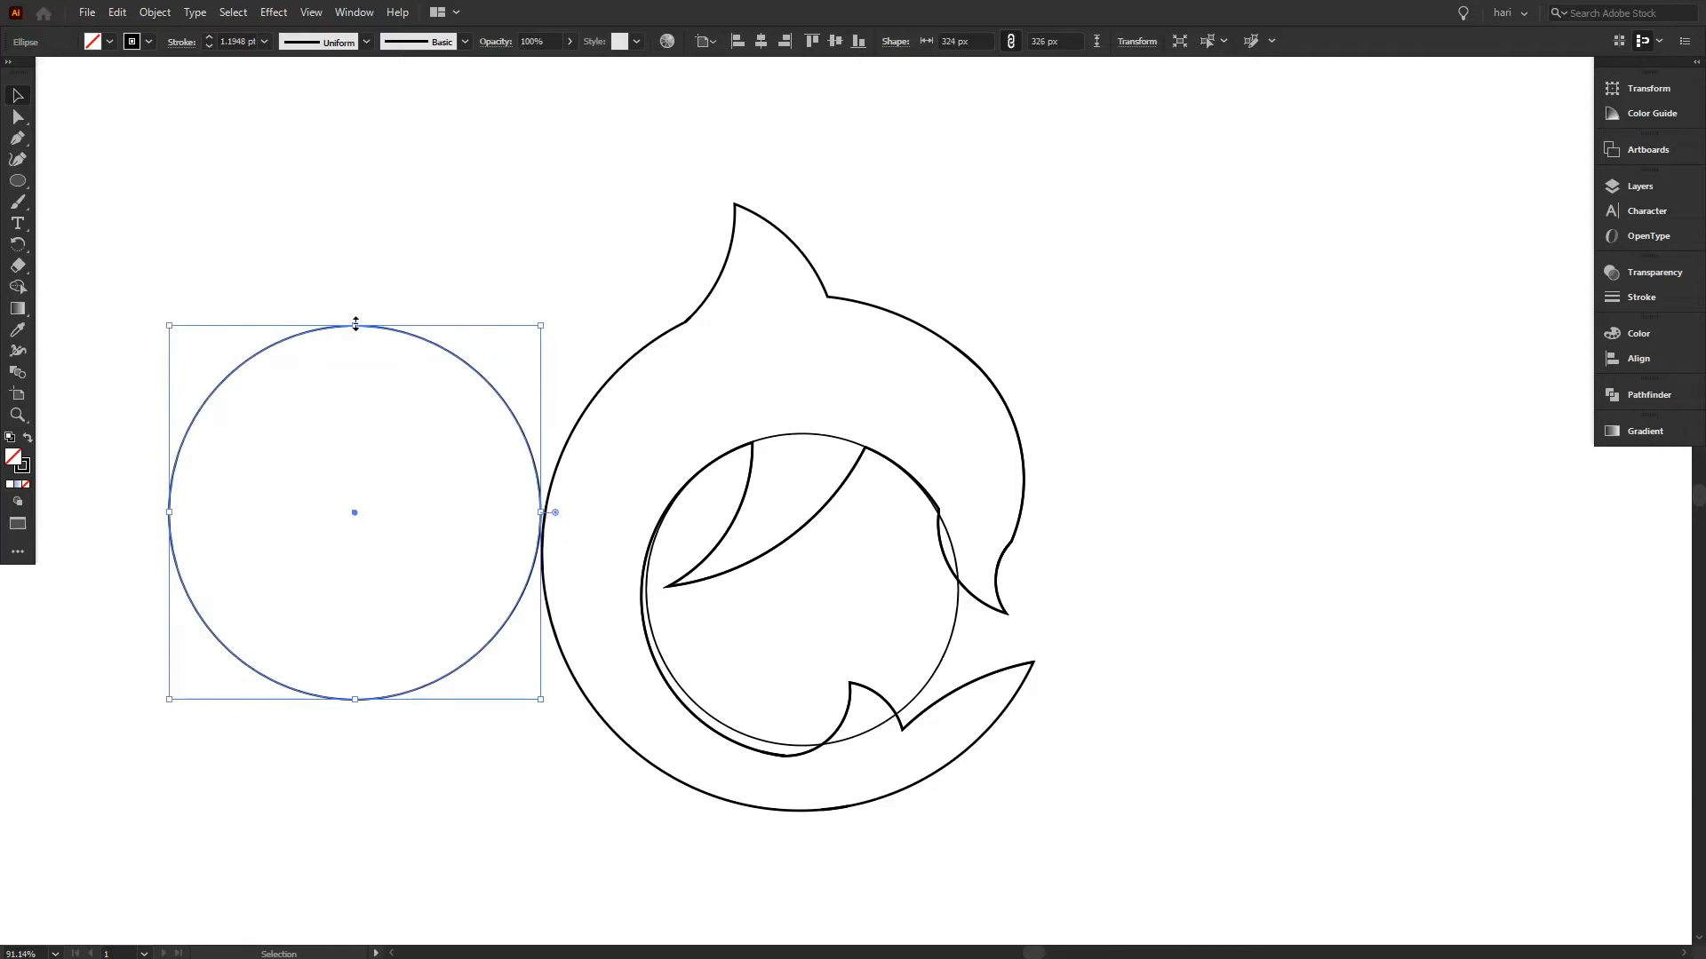
left_click_drag(354, 508, 1357, 546)
left_click_drag(1185, 546, 1142, 546)
left_click_drag(1346, 544, 821, 577)
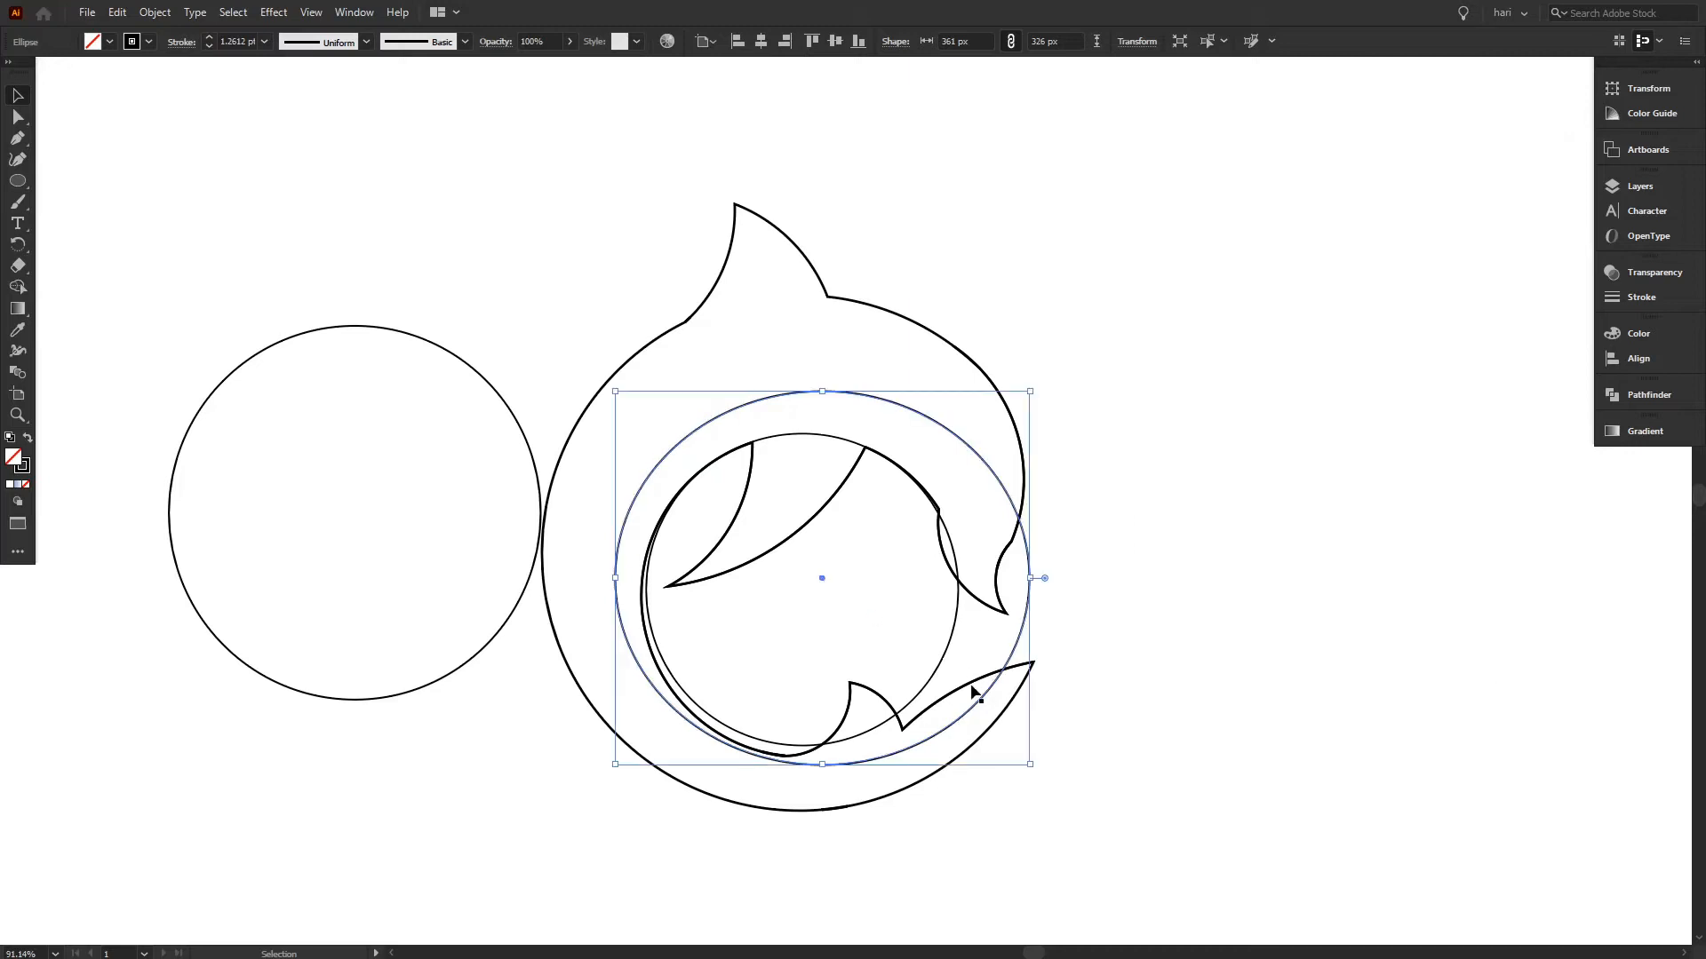
left_click_drag(1029, 766, 1013, 751)
left_click_drag(822, 579, 814, 586)
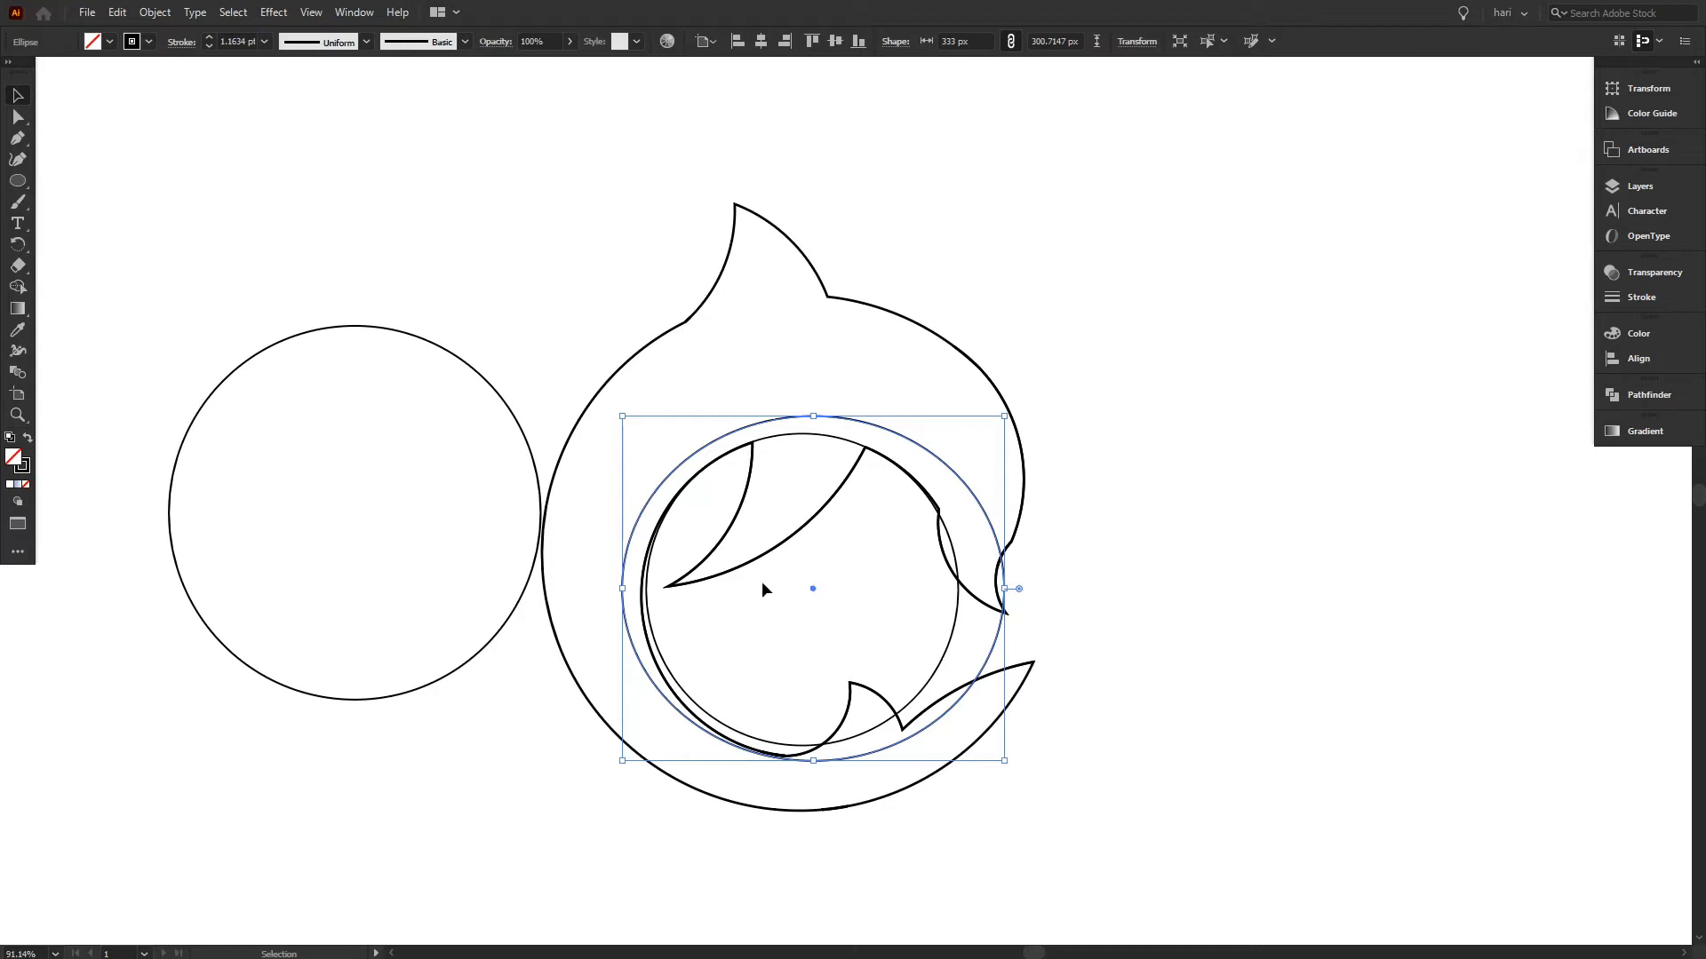
key("Delete")
left_click(354, 481)
key("Delete")
- Select the dolphin and circle, and remove the circle's regions inside the body's hollow with Shape Builder, keeping the flipper
left_click_drag(432, 237, 1179, 643)
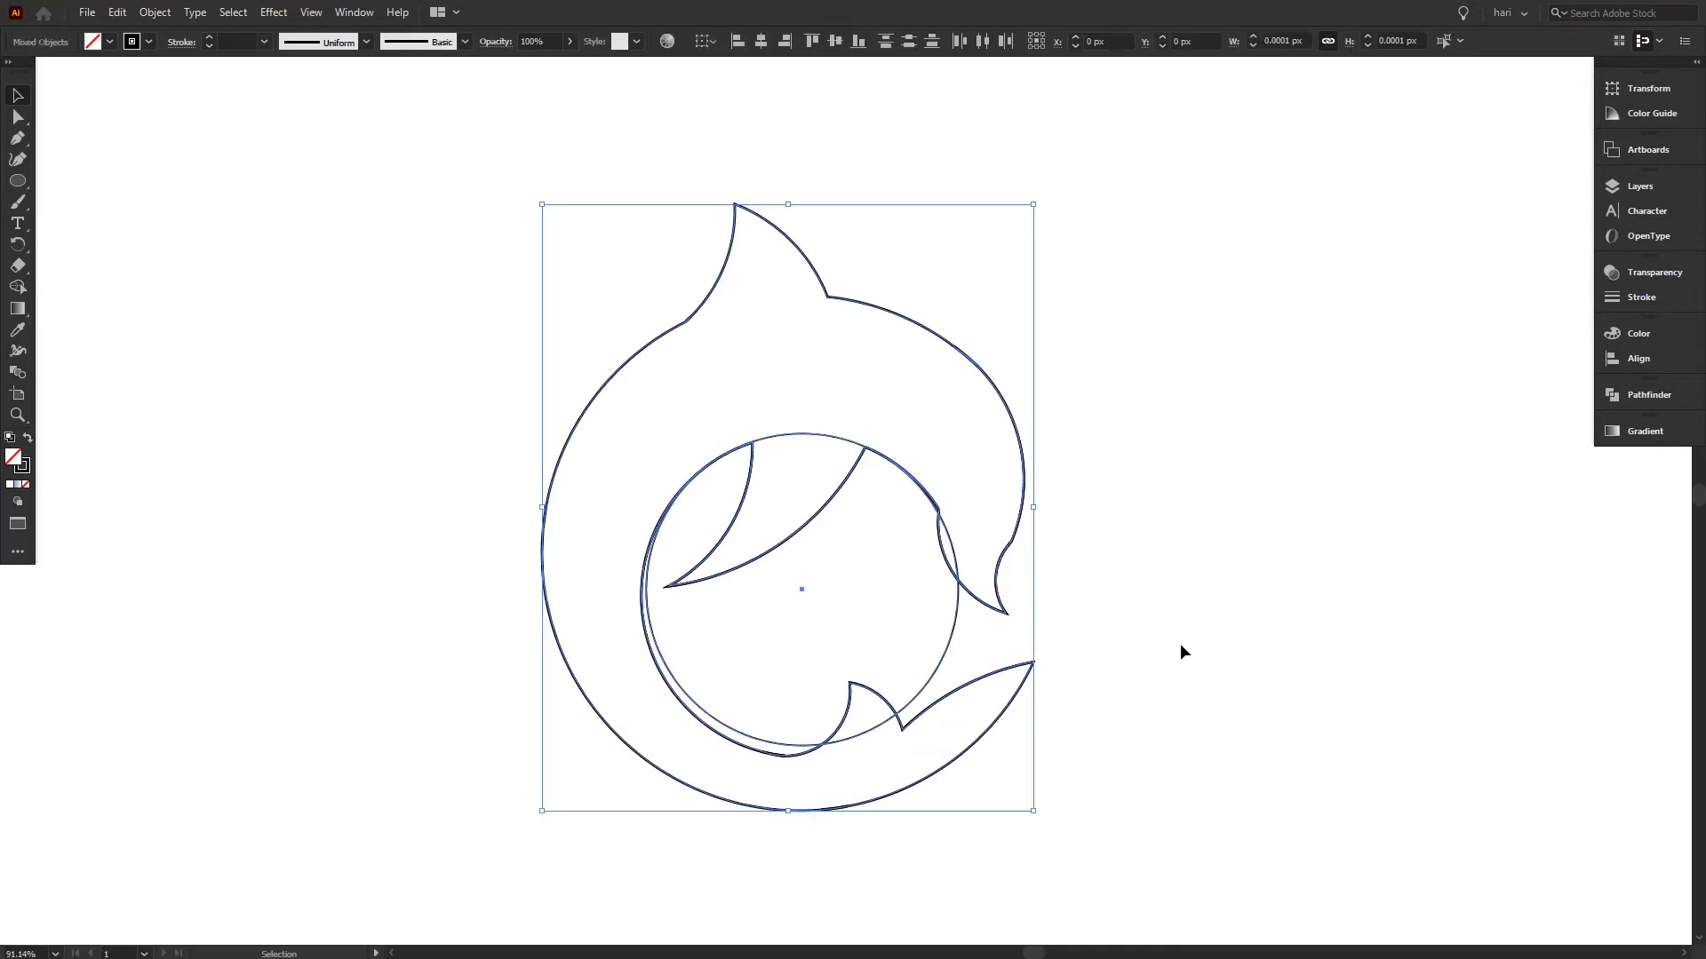
left_click(17, 289)
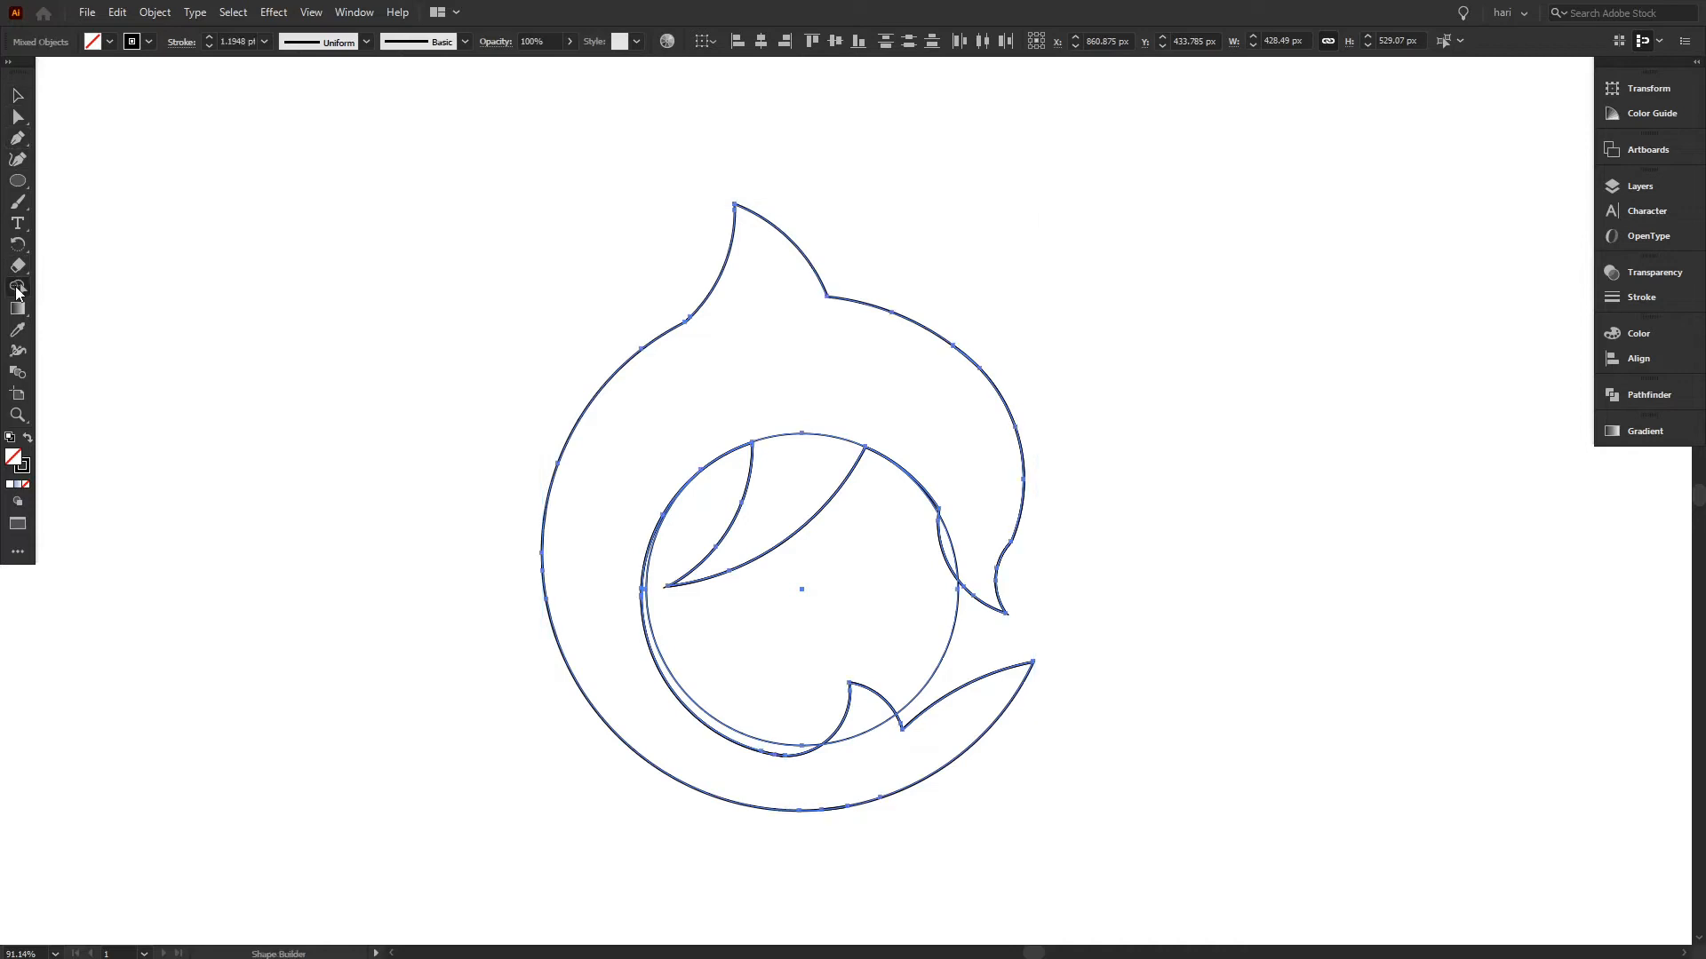
mouse_move(772, 533)
left_mouse_down()
mouse_move(696, 498)
mouse_move(687, 579)
mouse_move(785, 708)
mouse_move(751, 731)
left_mouse_up()
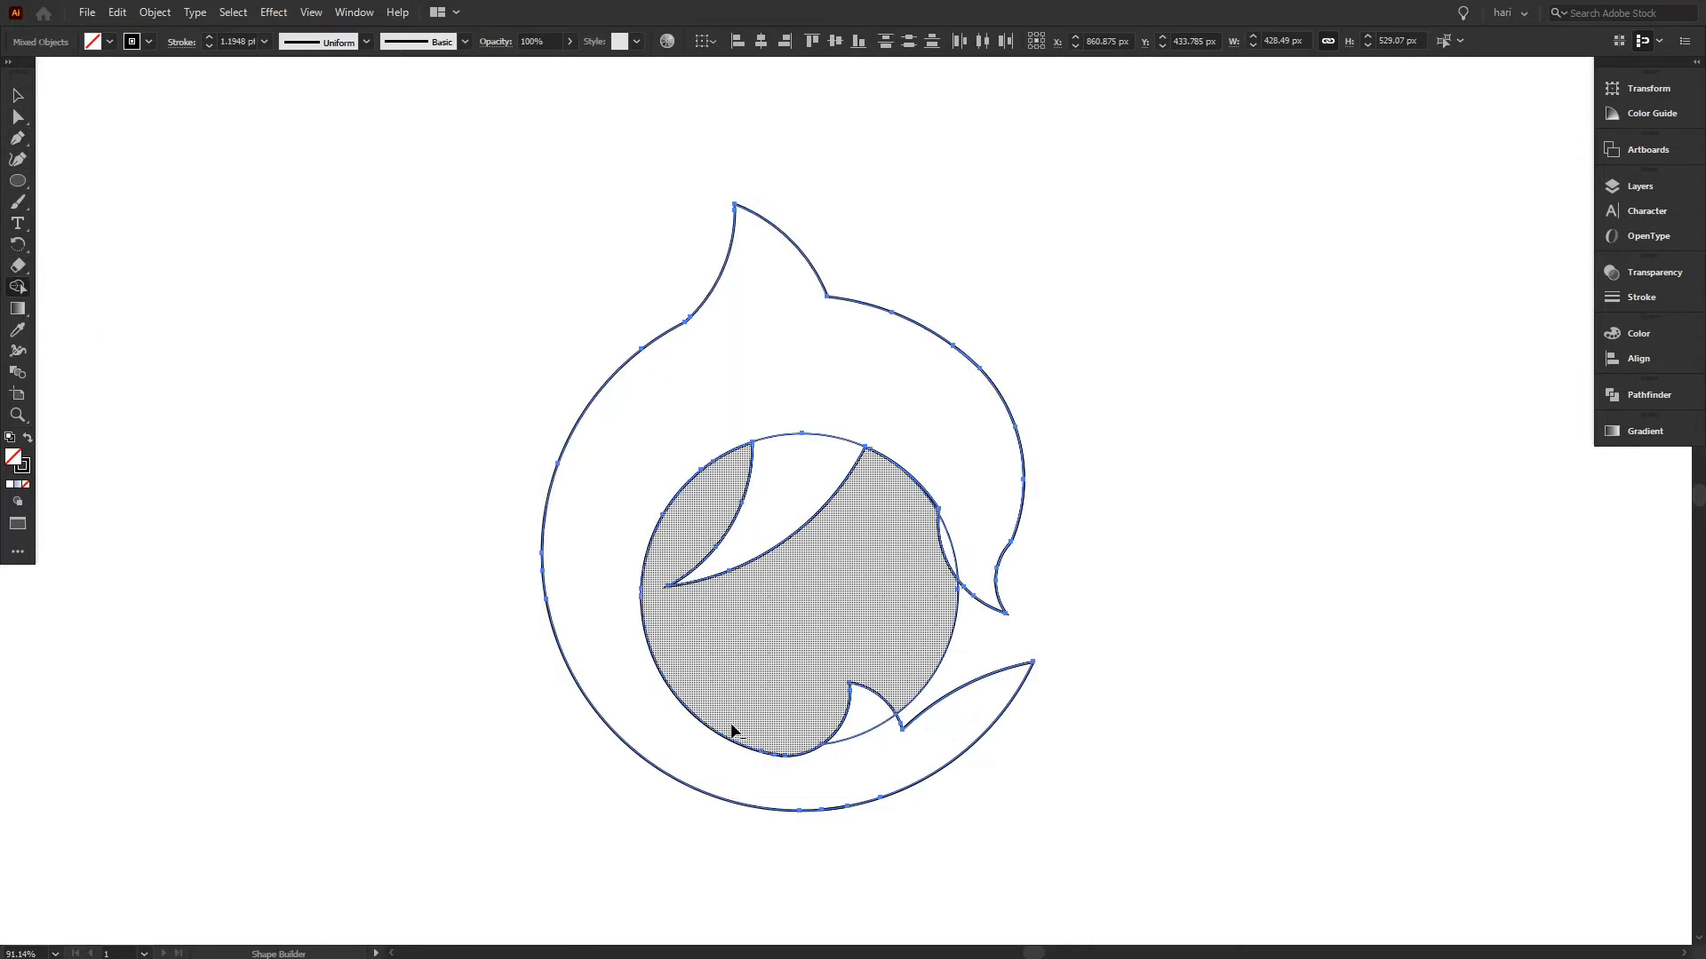
left_click(919, 690, "alt")
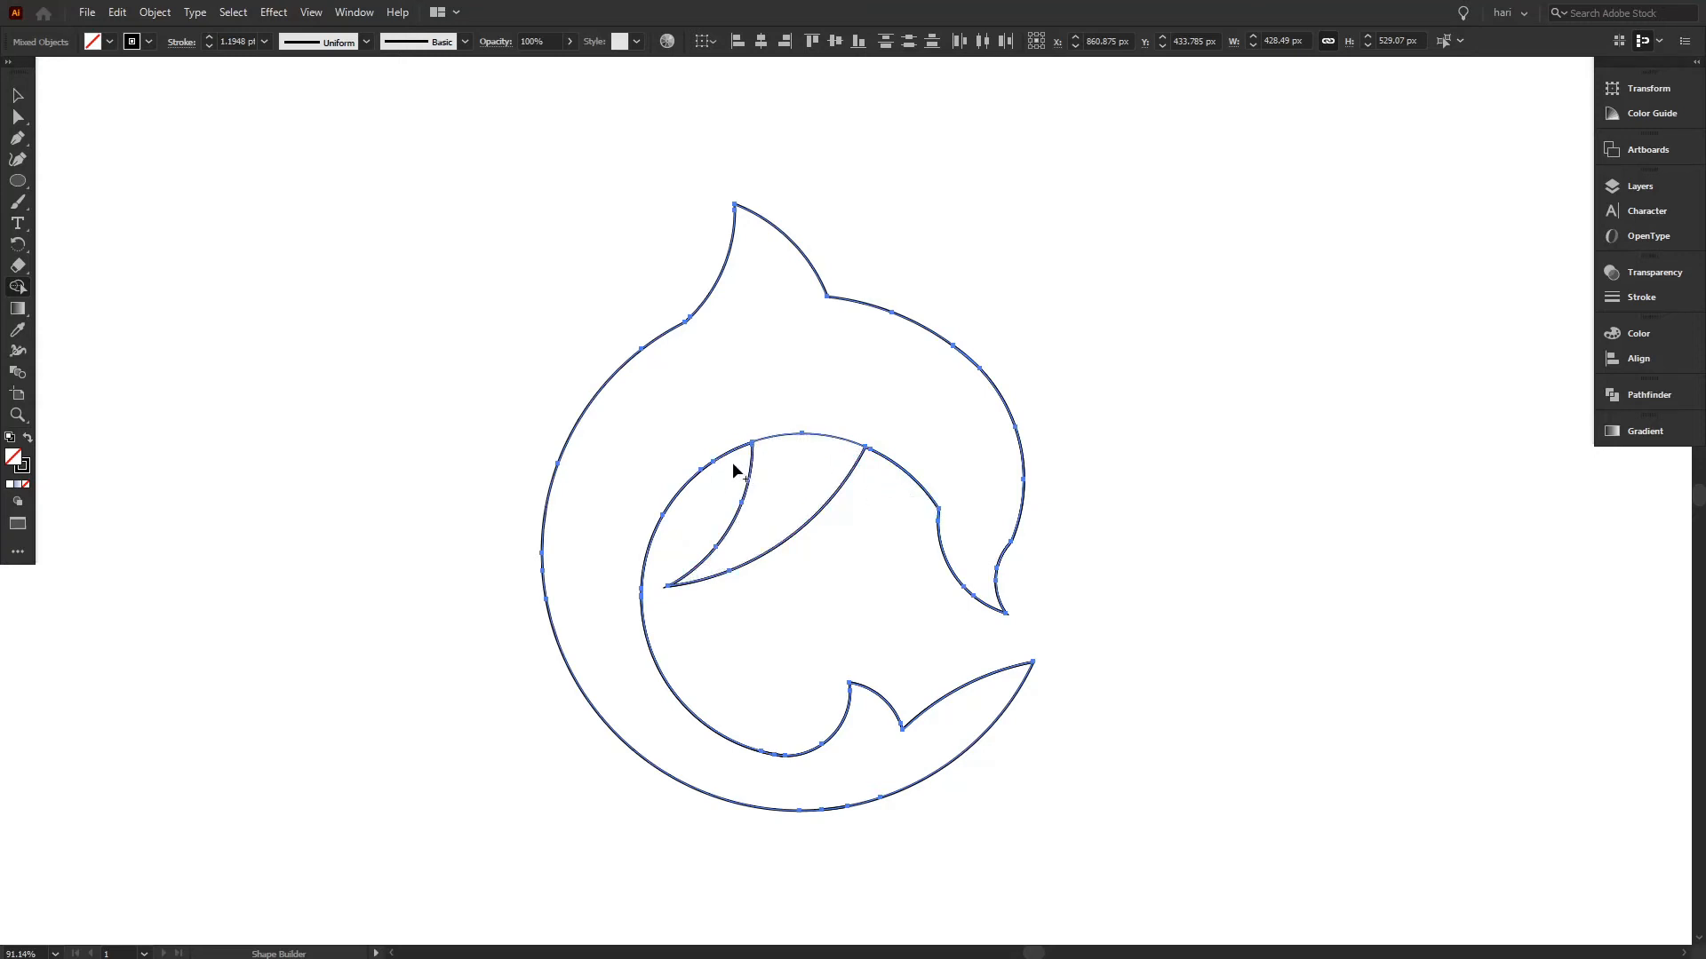
scroll(734, 471, "up", 6)
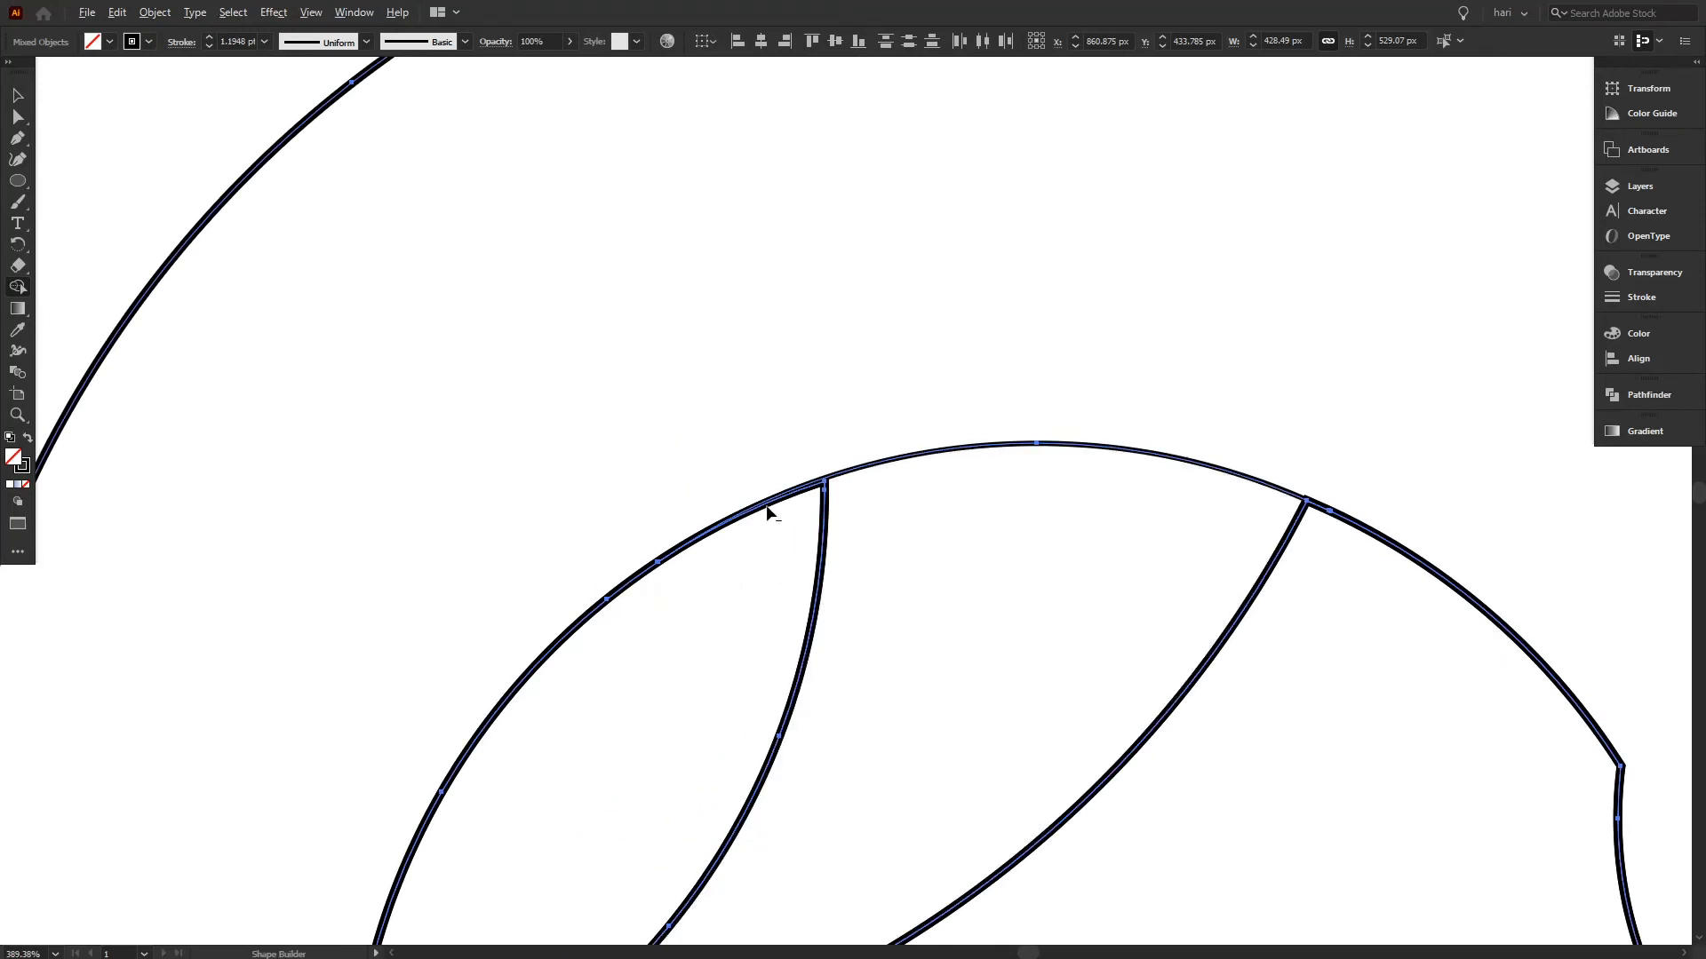
left_click(768, 510, "alt")
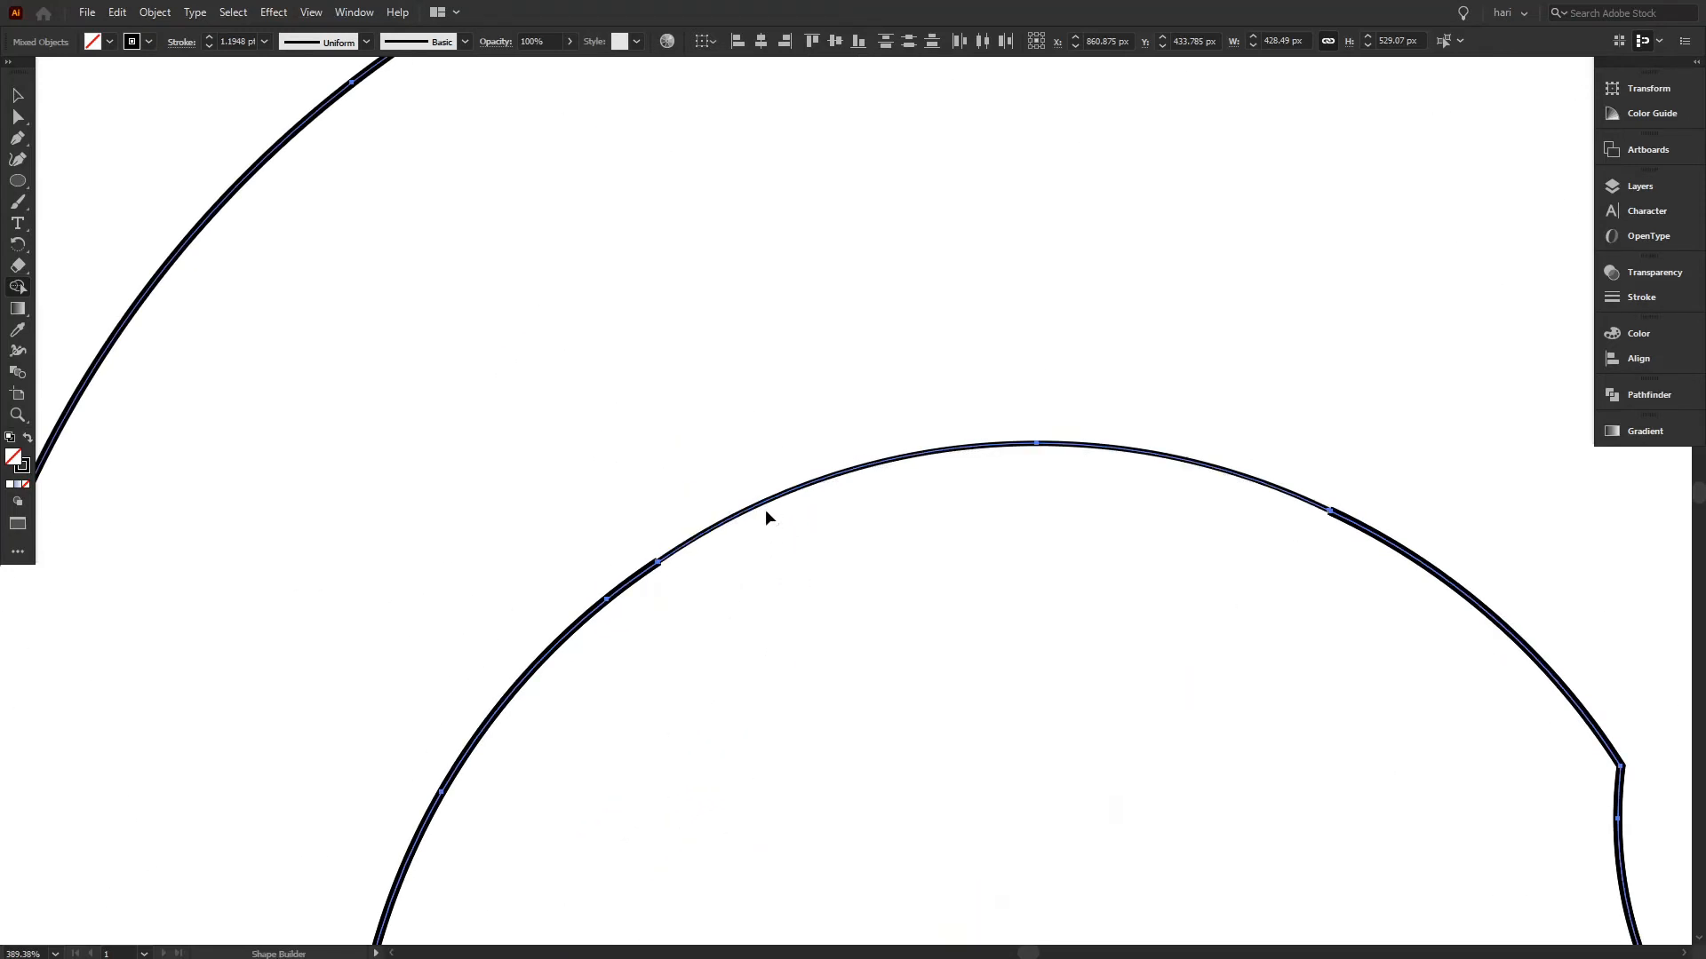
key("ctrl+z")
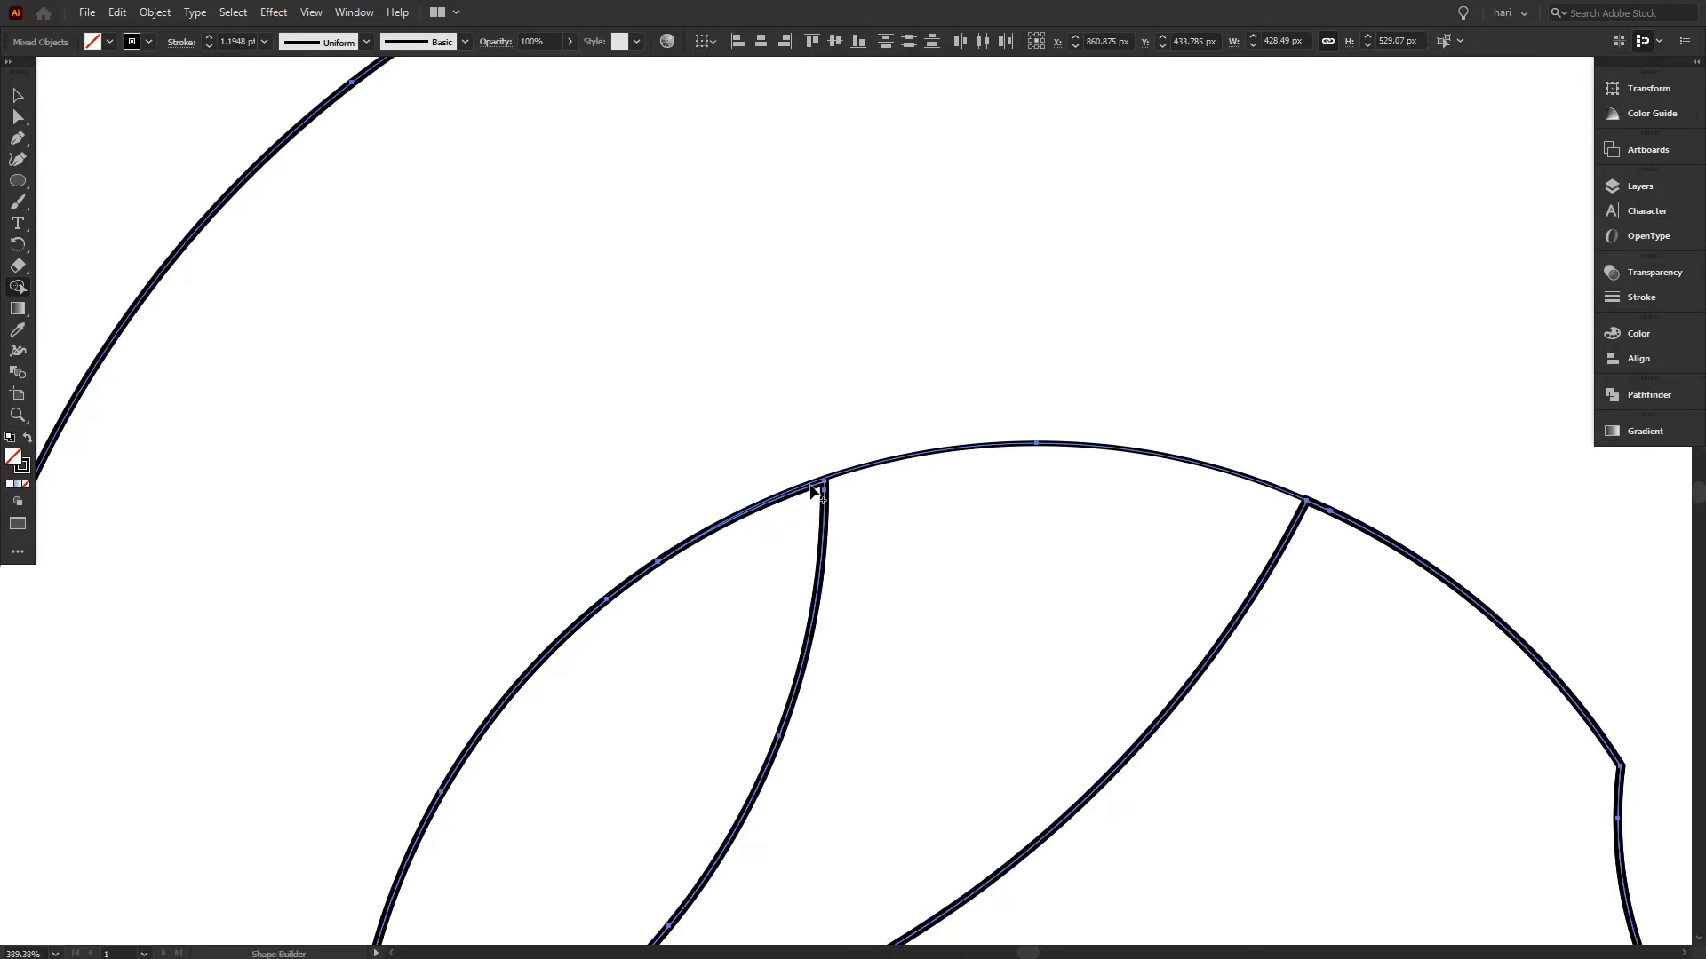
- Use Shape Builder on the body region so it closes along the arc above the flipper, separate from the flipper
left_click_drag(980, 534, 678, 695)
left_click(919, 480)
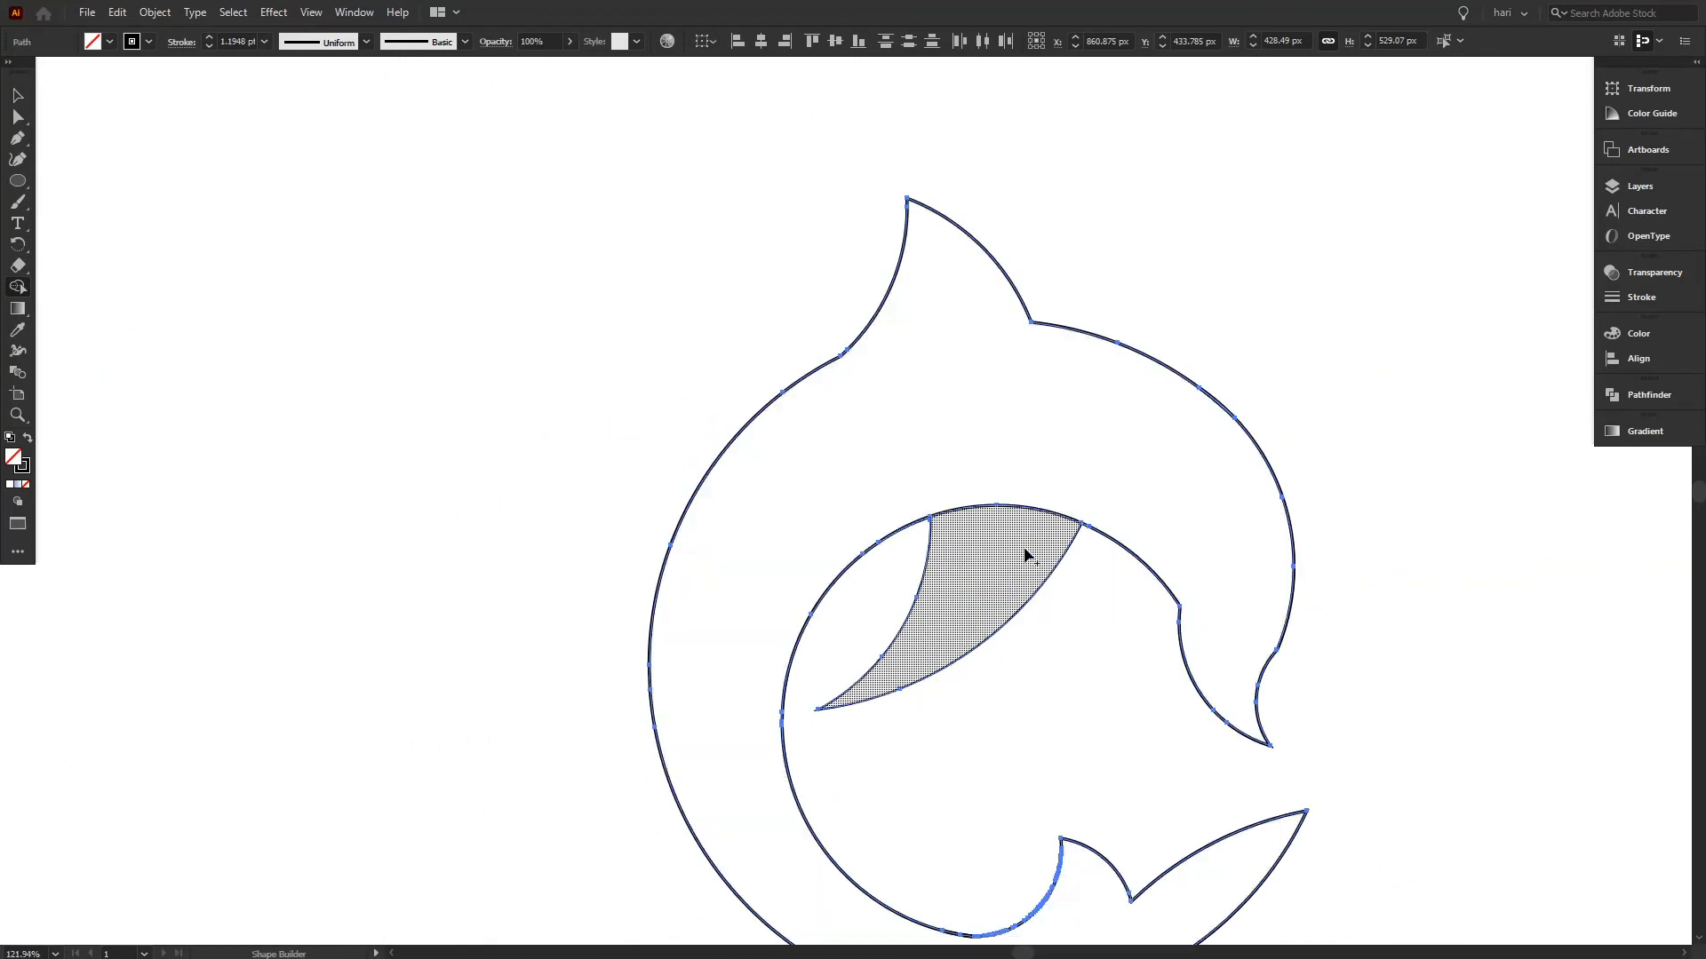
scroll(924, 654, "down", 2)
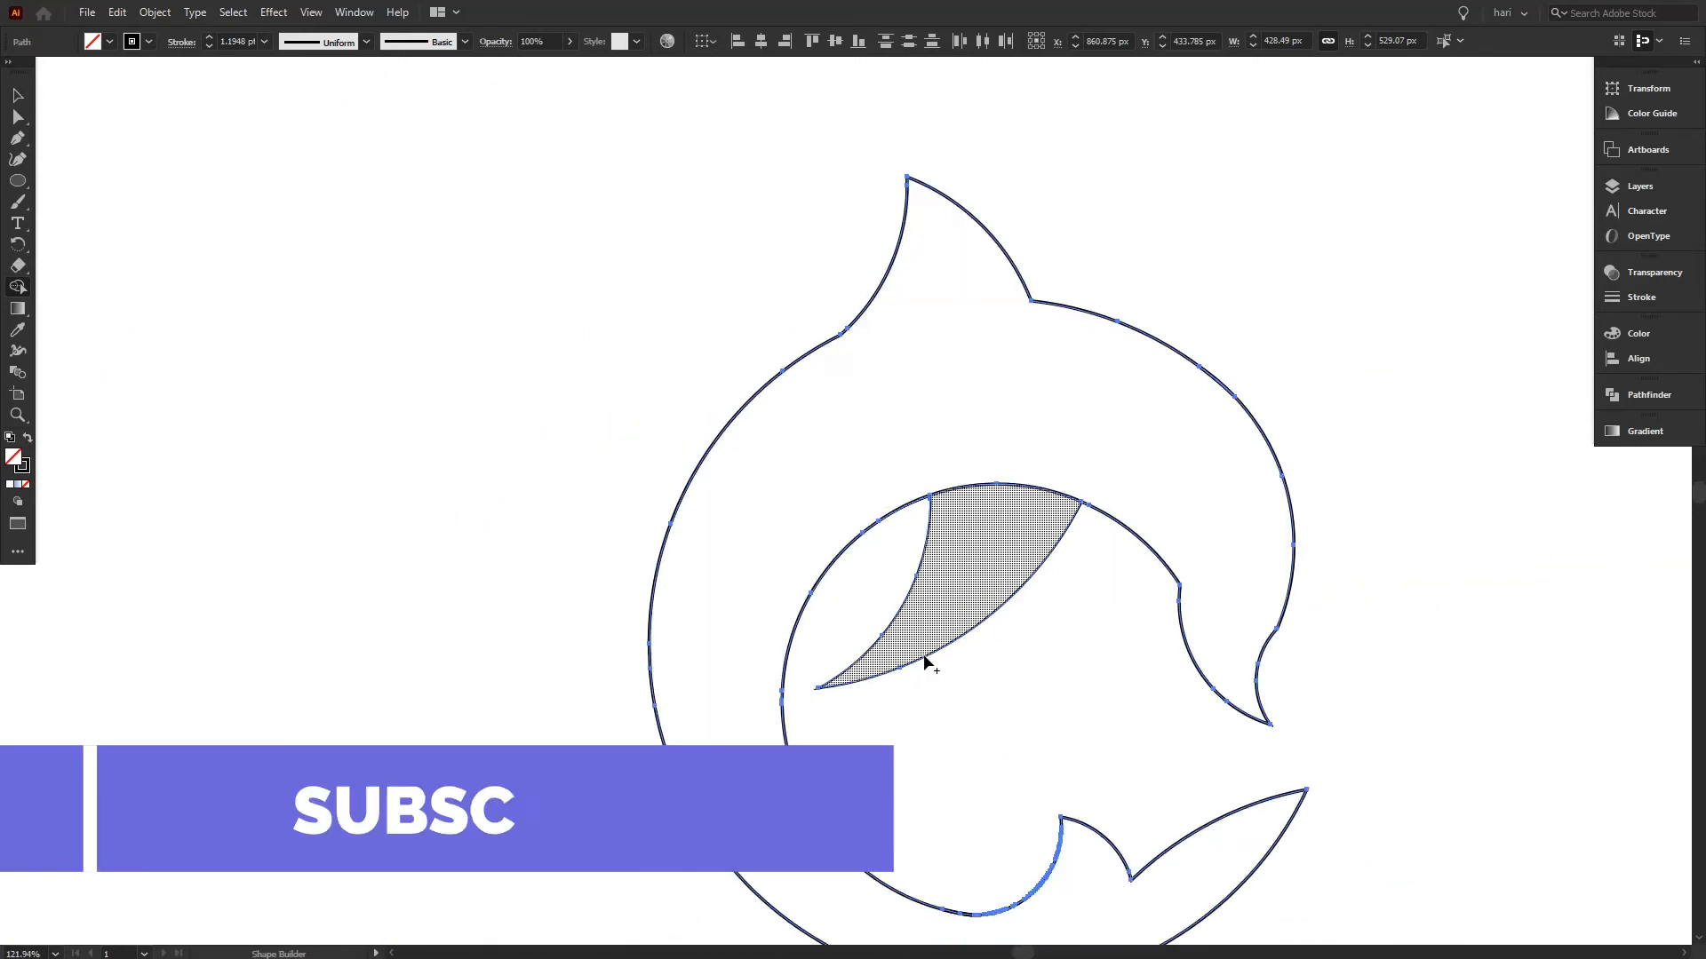
left_click_drag(1014, 655, 791, 540)
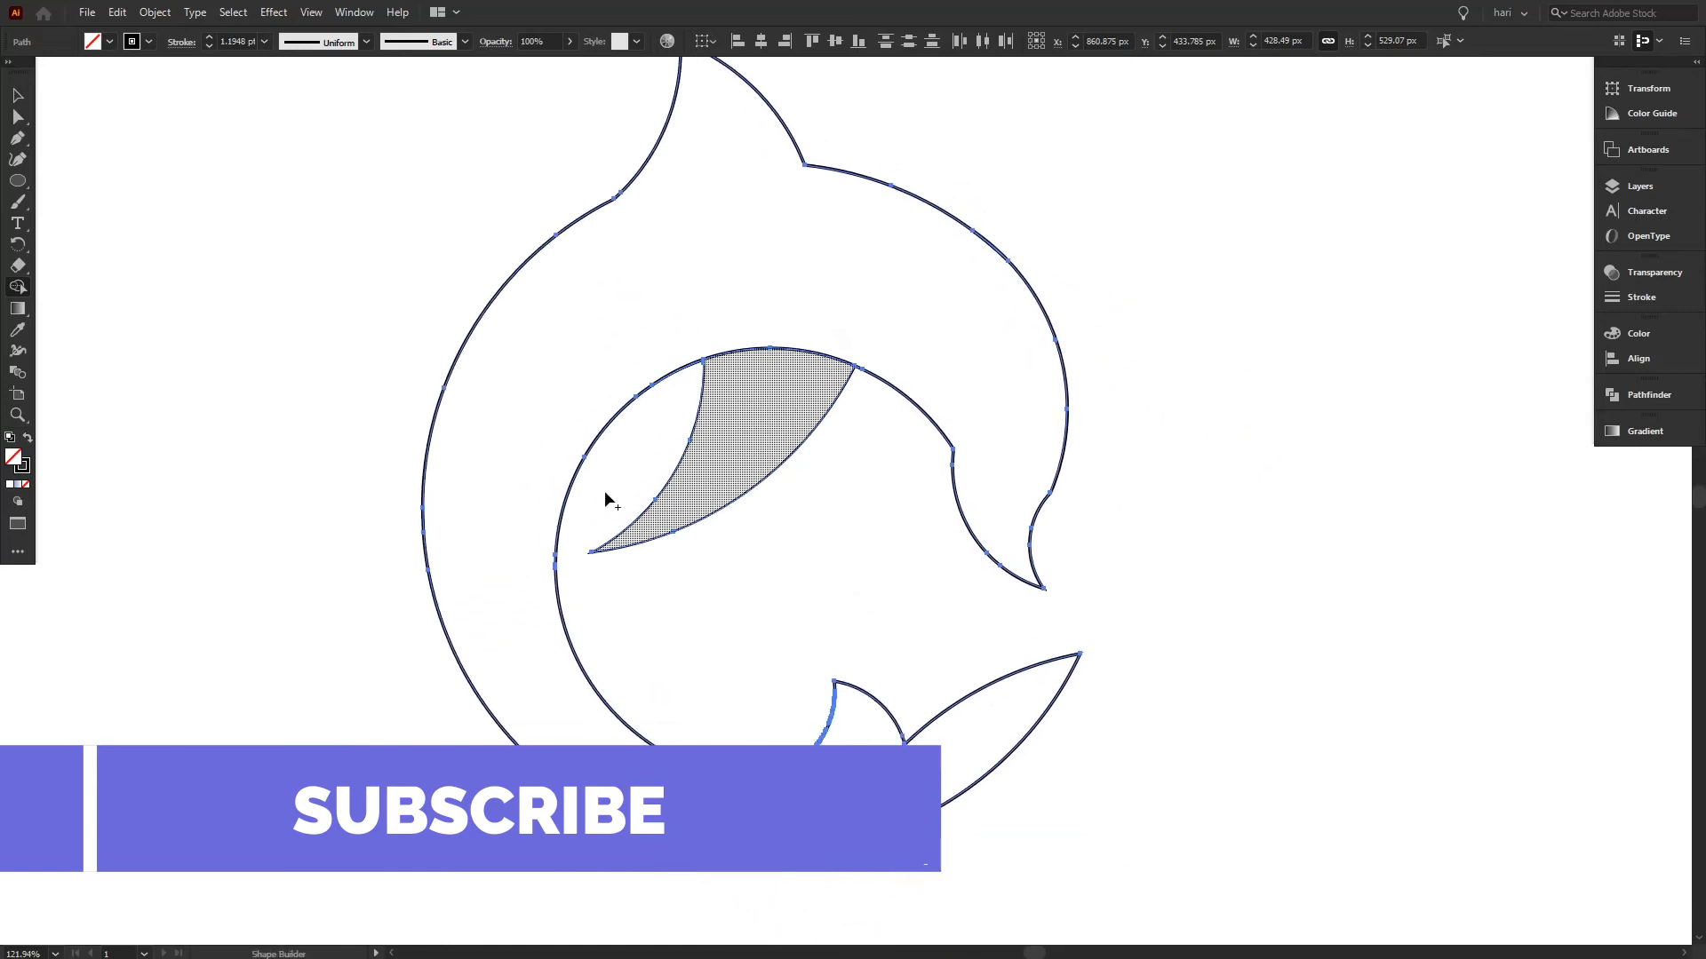
- Draw a Pen curve inside the body from above the flipper to the hollow's lower end, extending its upper end past the inner edge
left_click(15, 140)
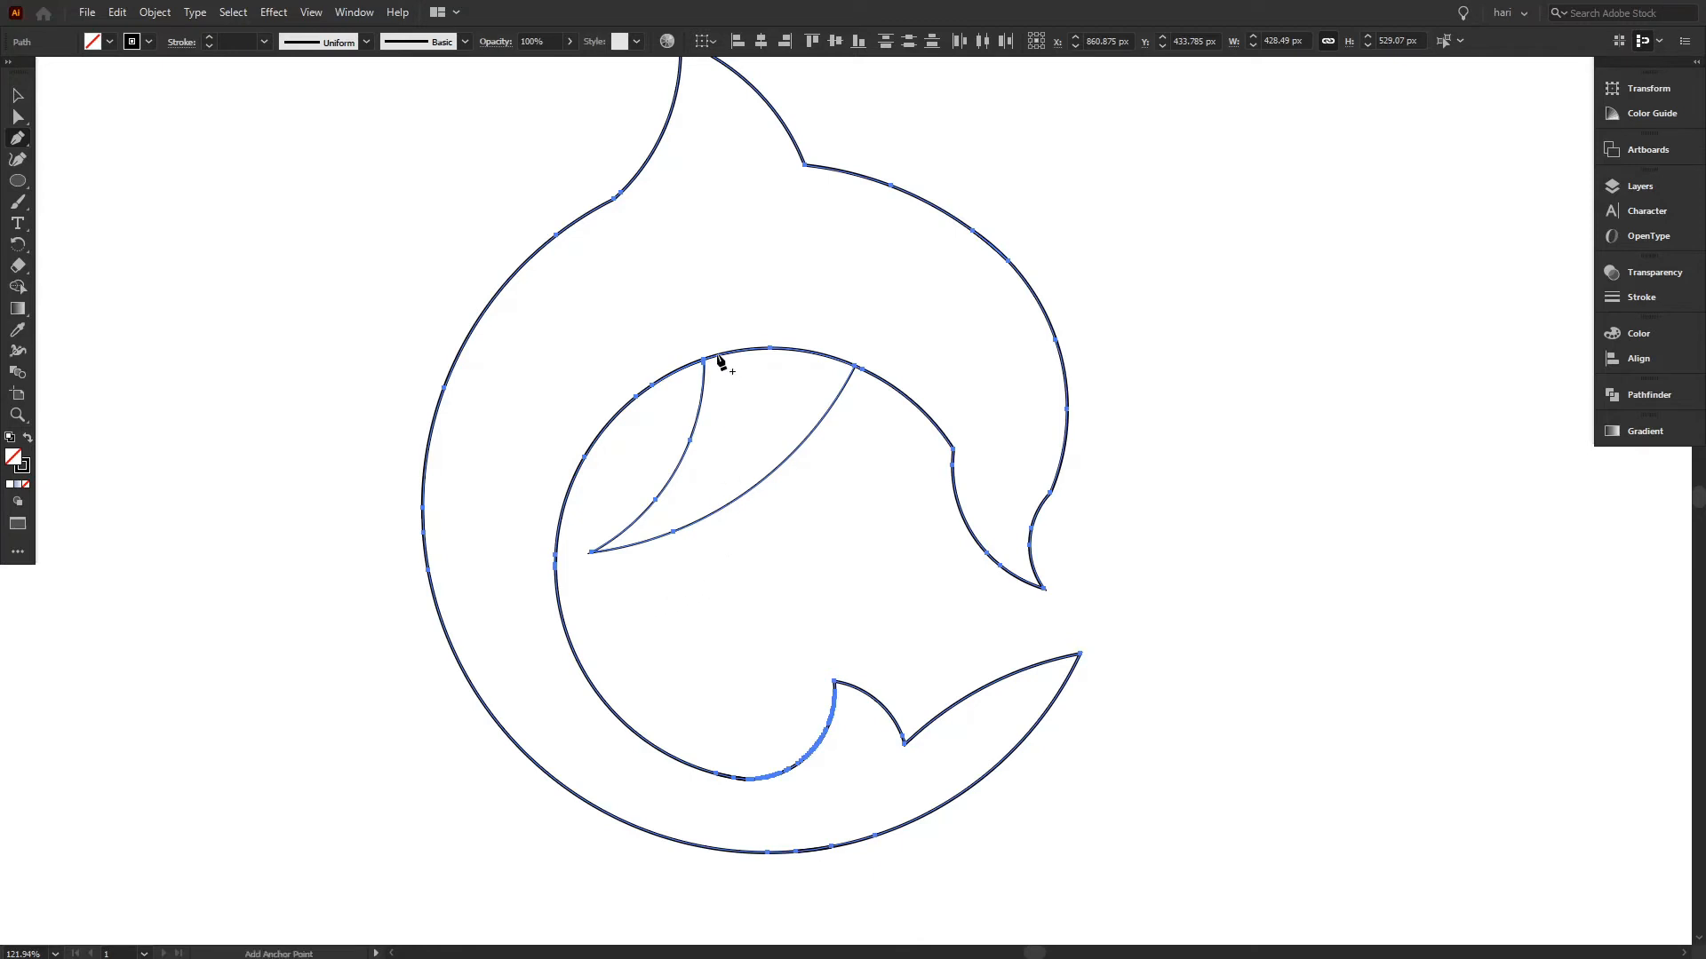
left_click_drag(724, 356, 523, 780)
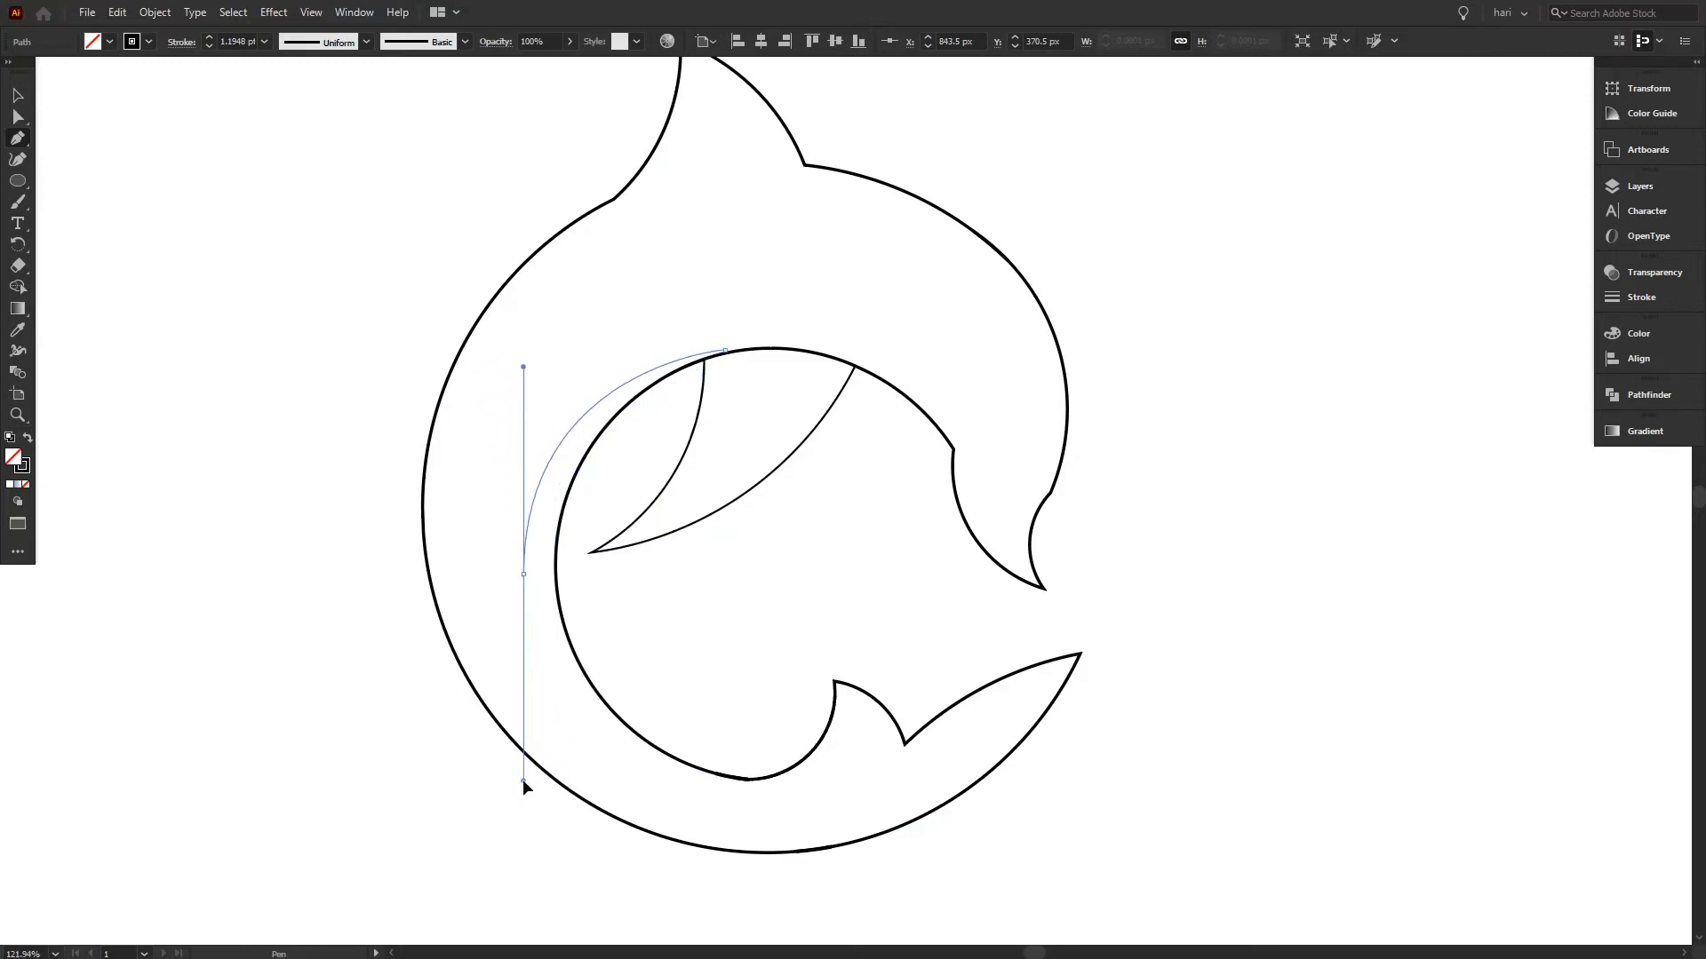
left_click_drag(523, 780, 521, 791)
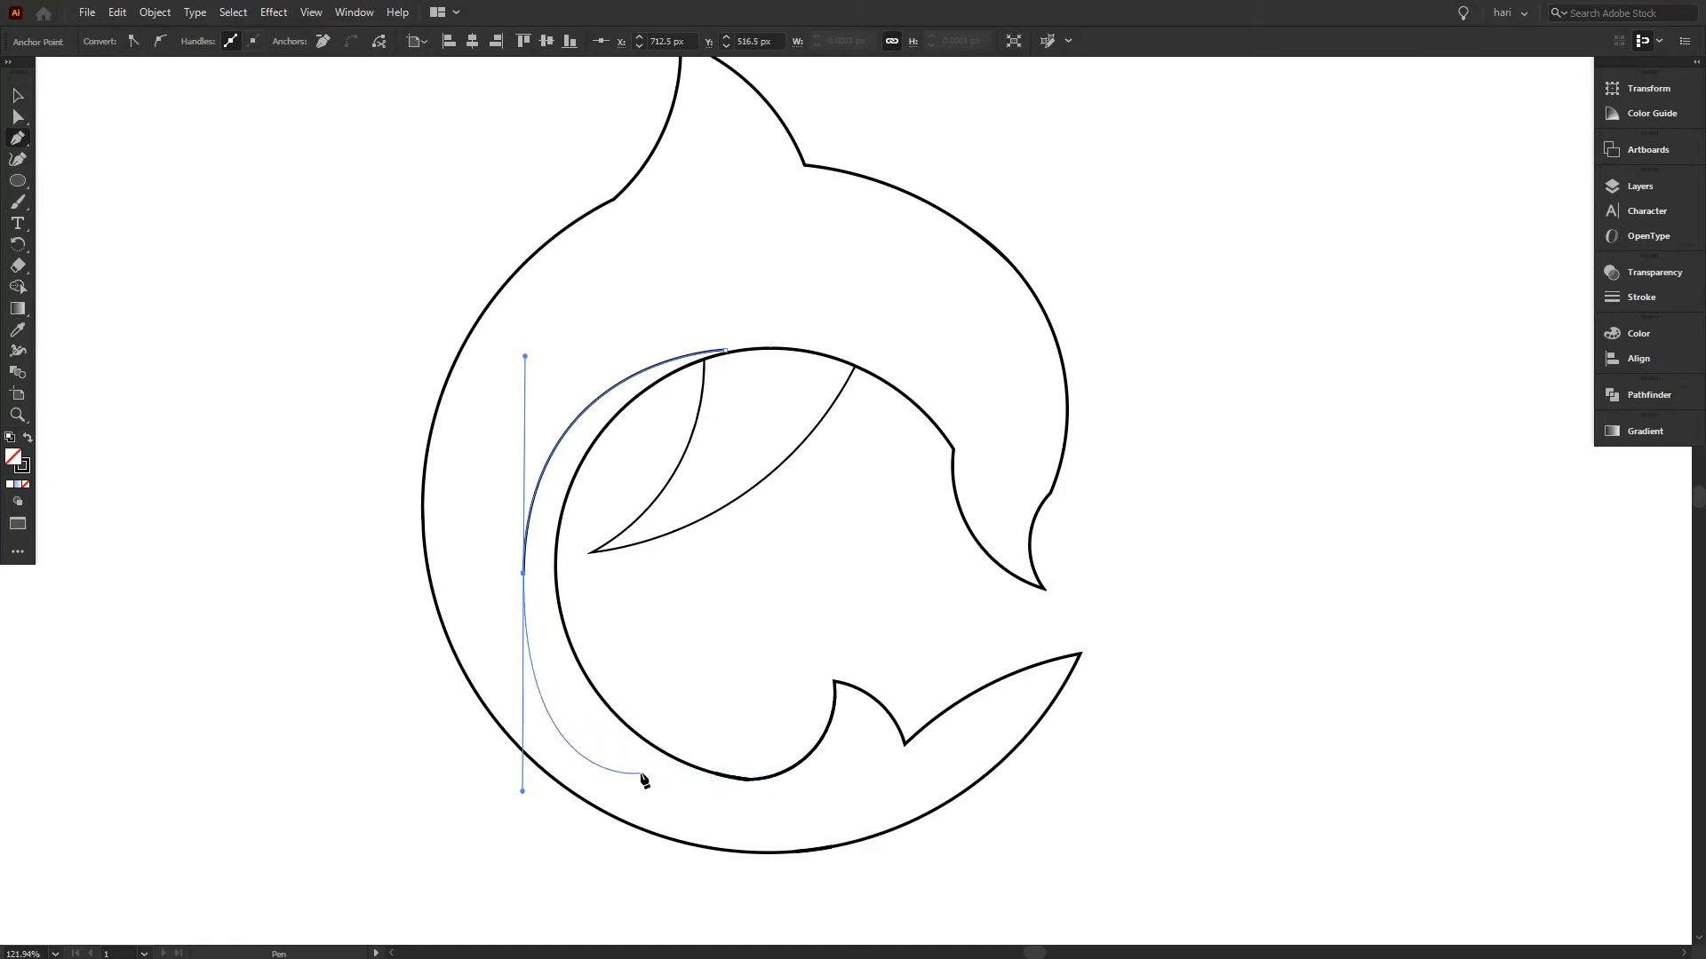
key("alt")
left_click_drag(523, 791, 523, 734)
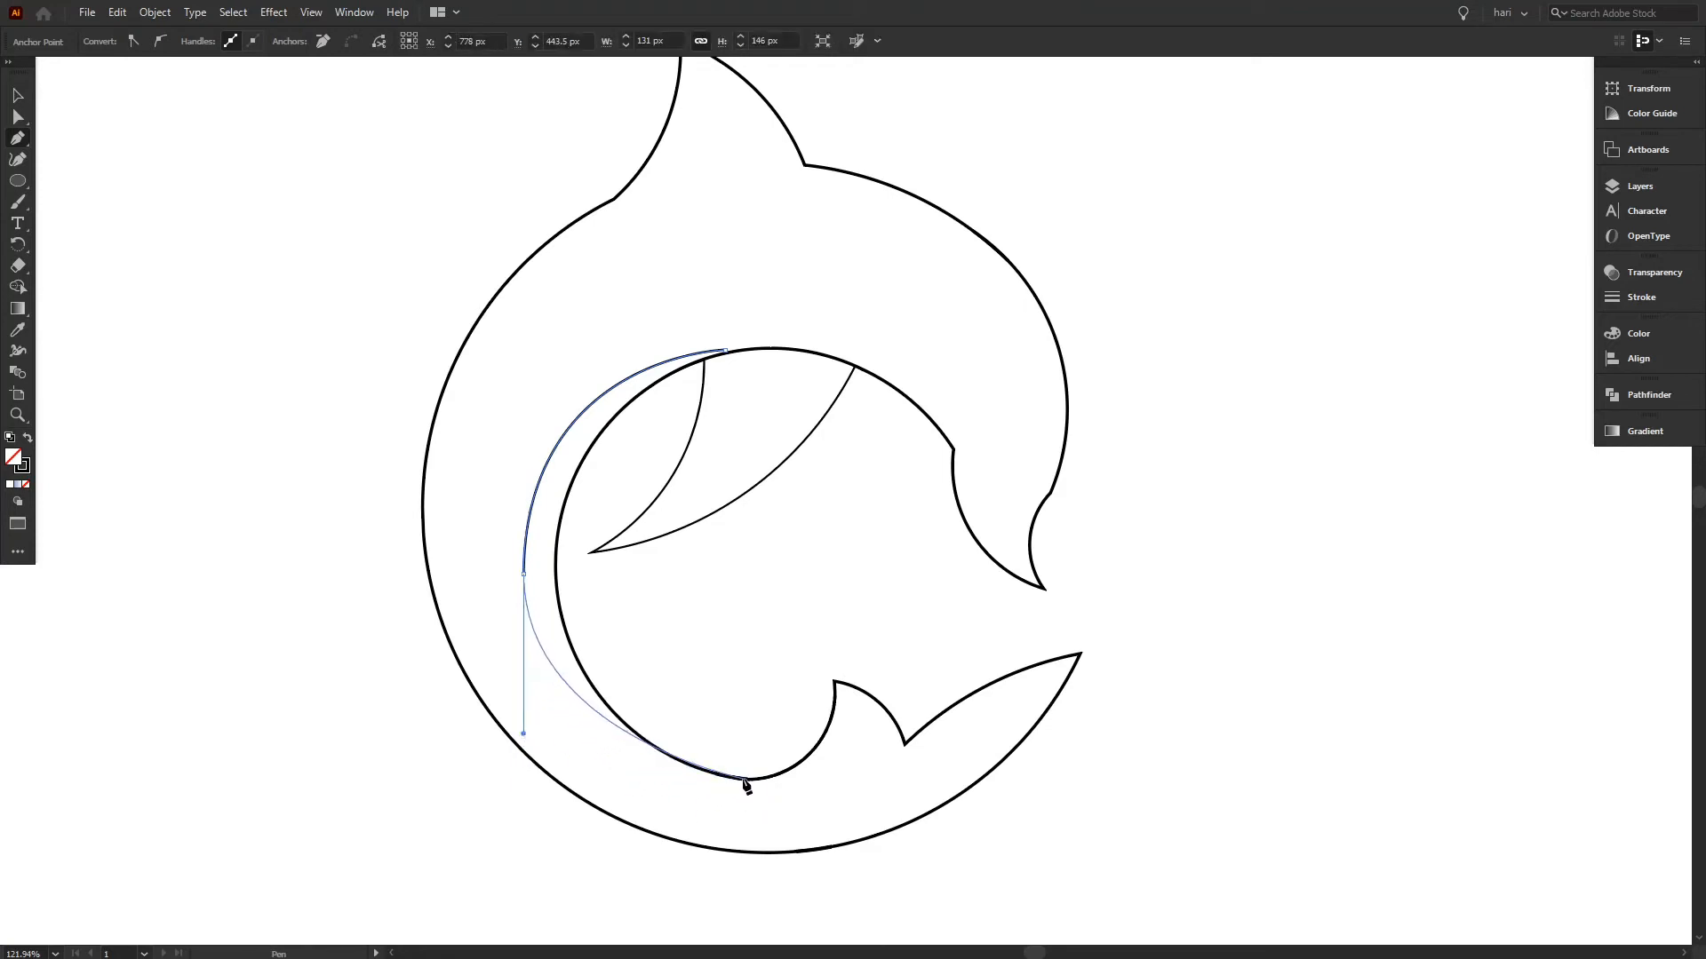
left_click_drag(737, 778, 807, 784)
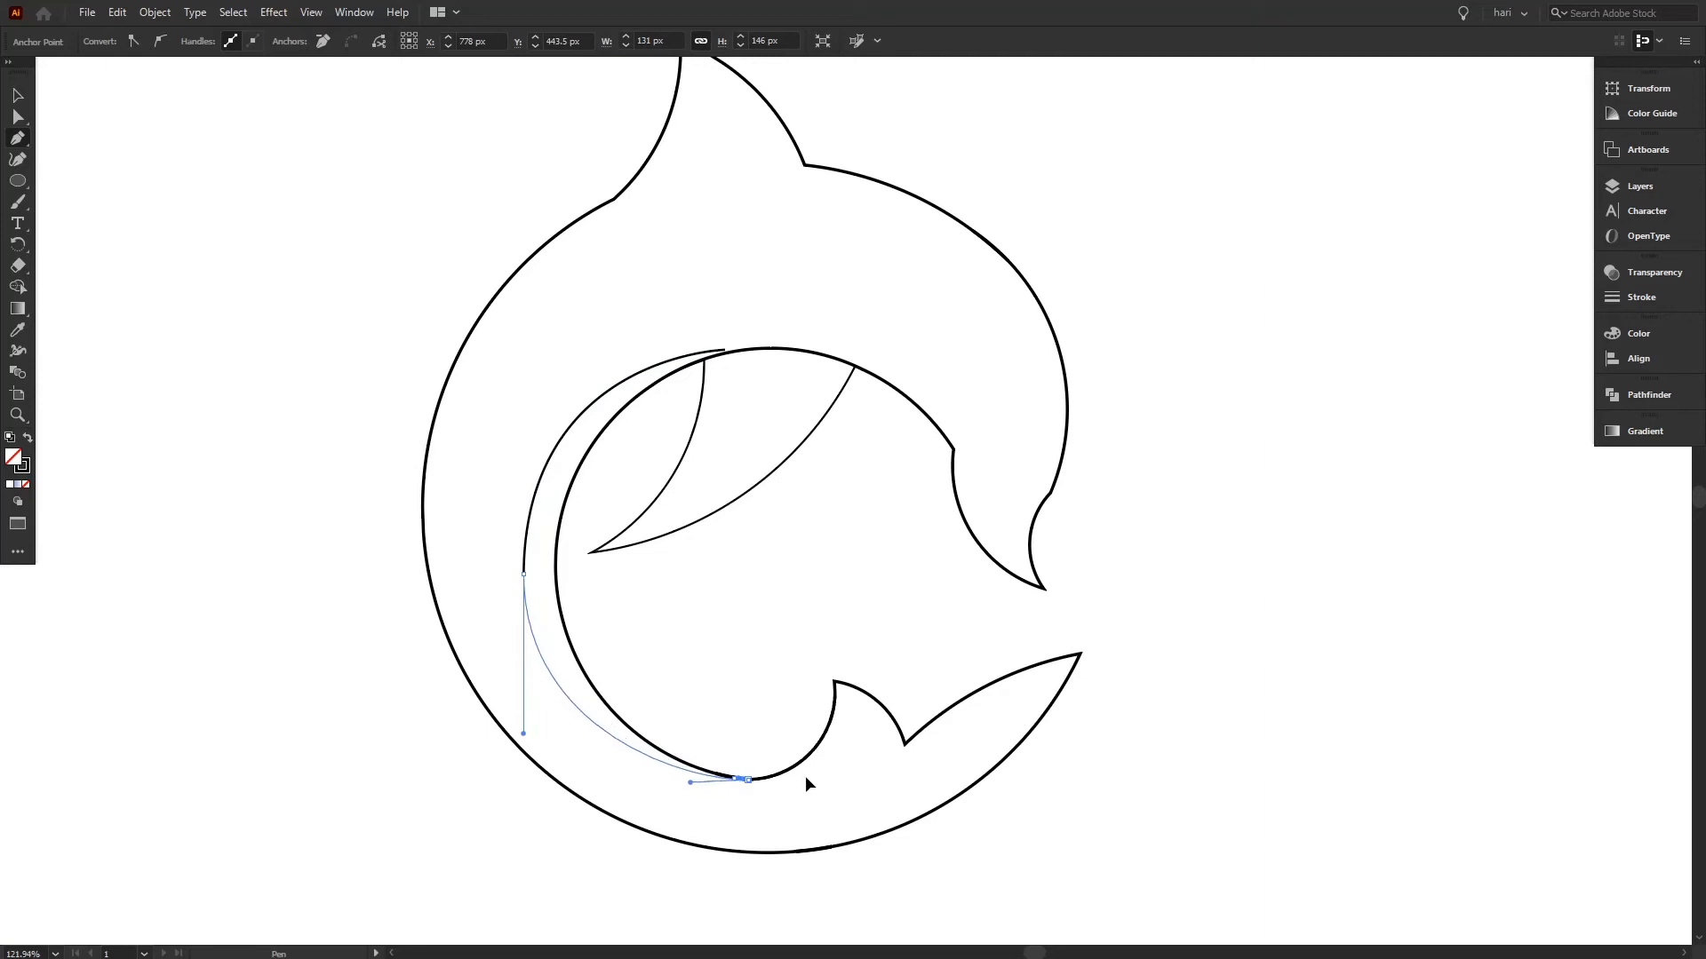
left_click_drag(806, 777, 805, 777)
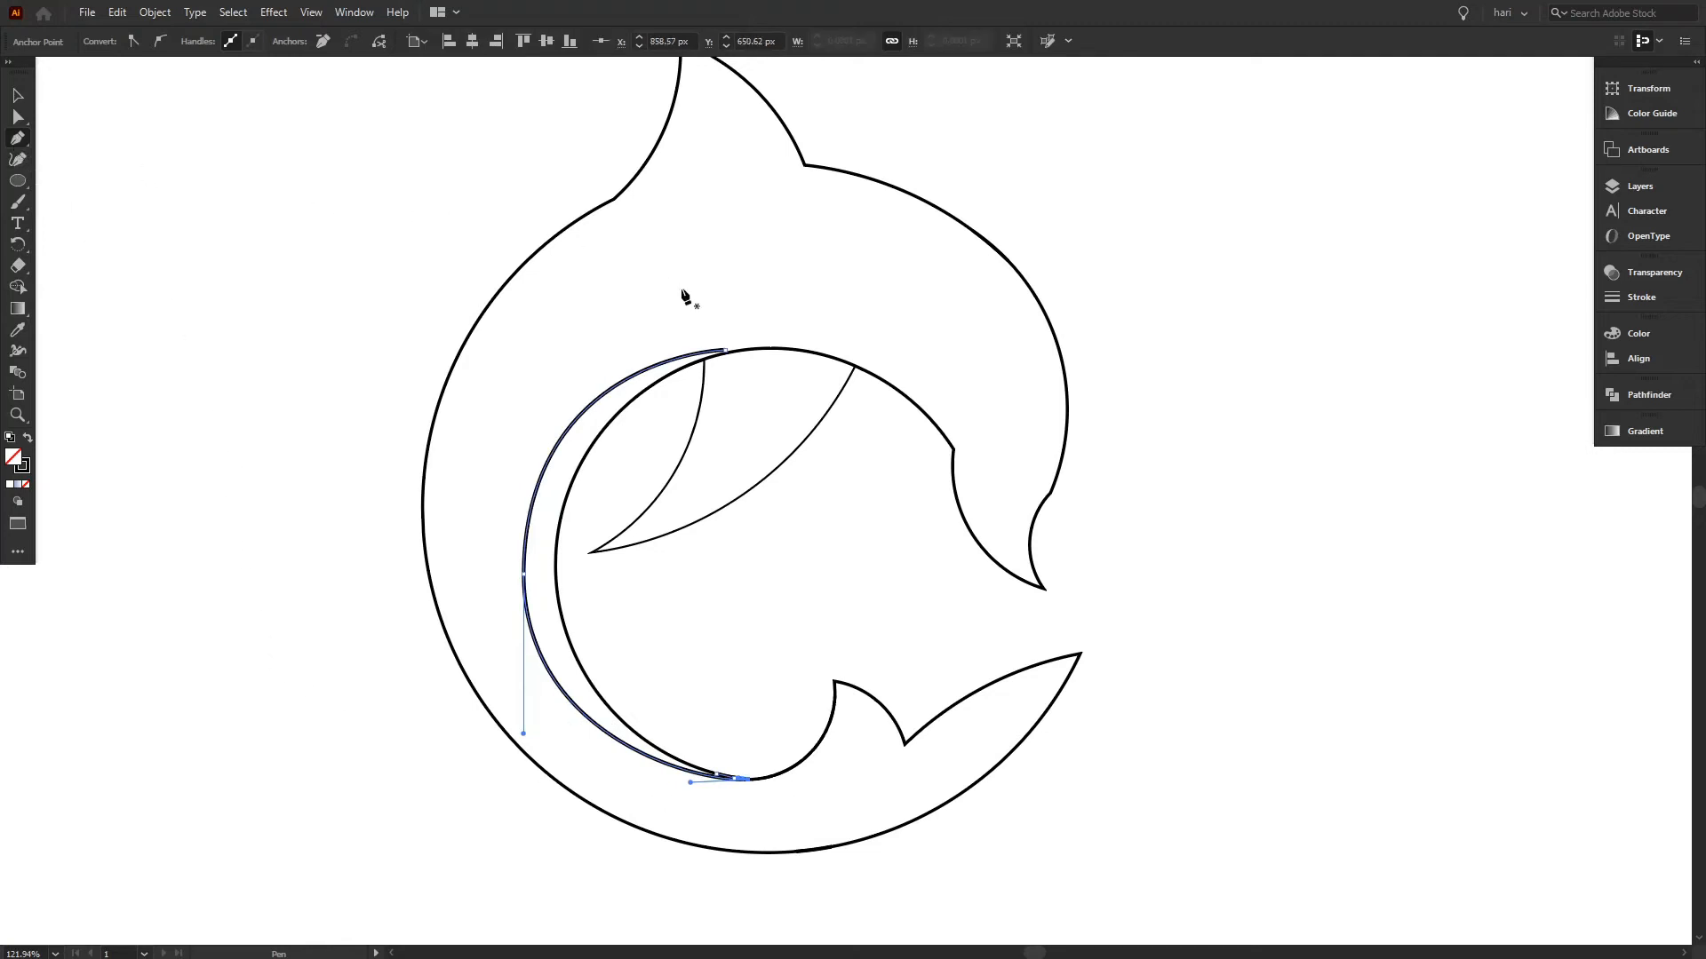
left_click(726, 352)
left_click_drag(804, 363, 834, 380)
- Select all the shapes, remove the curve's excess beside the flipper with Shape Builder, and make the belly crescent a separate region
left_click(18, 88)
left_click_drag(236, 160, 1075, 582)
left_click(19, 289)
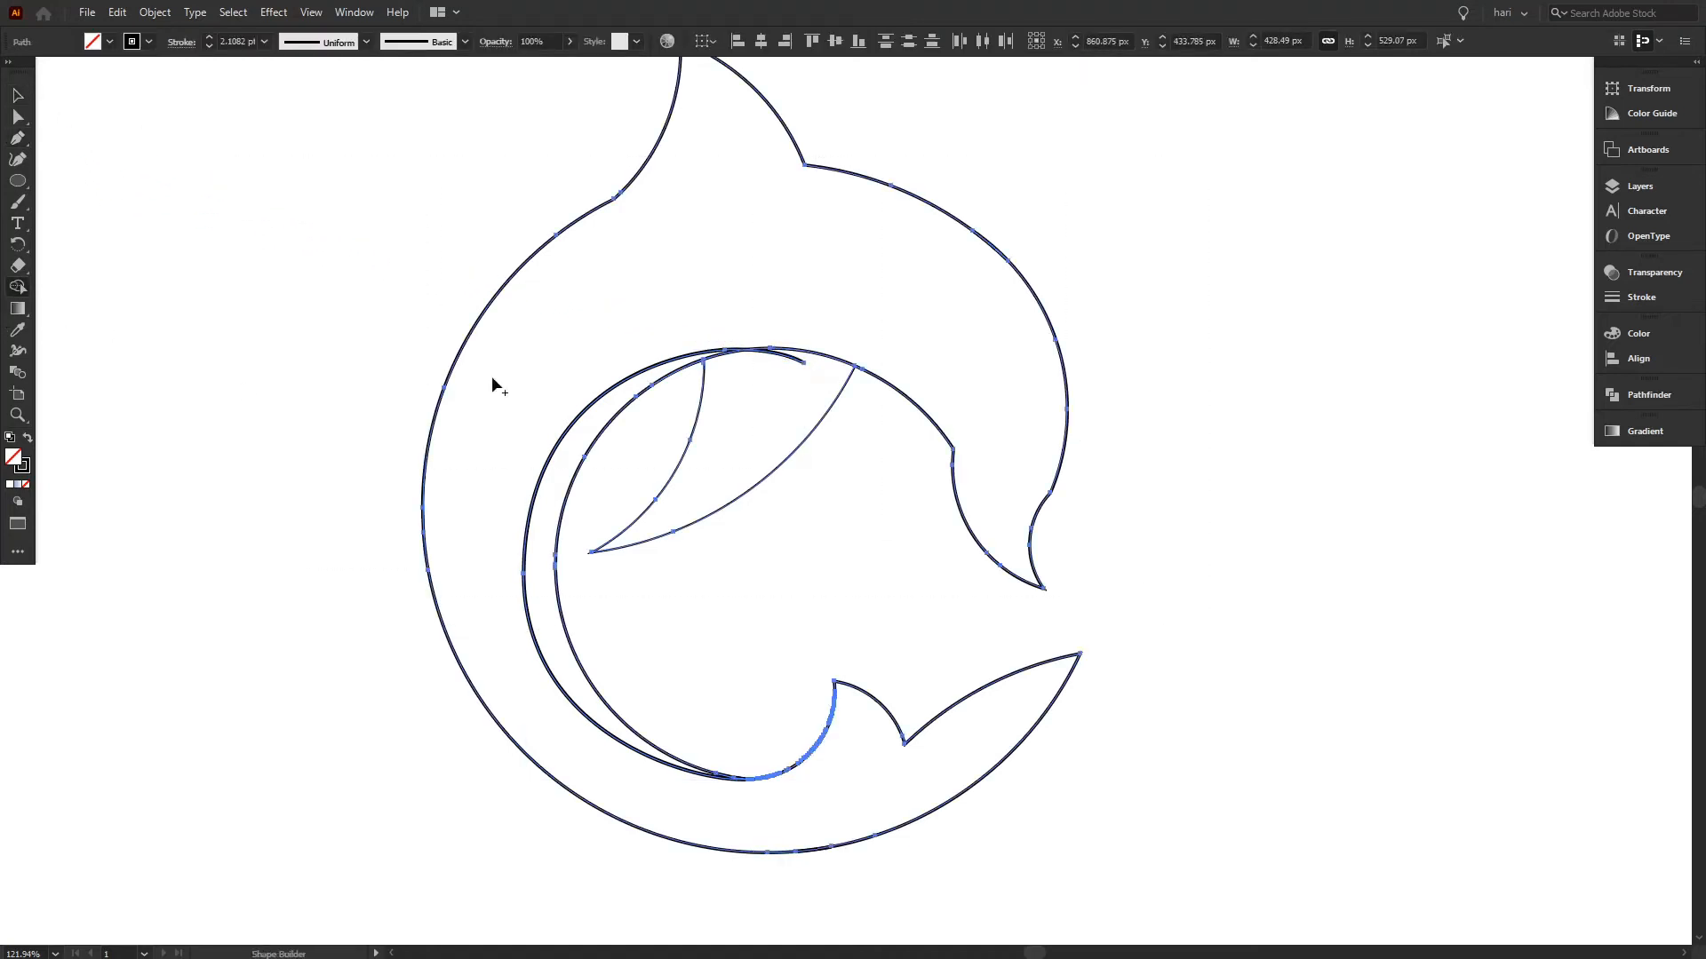
left_click(781, 361, "alt")
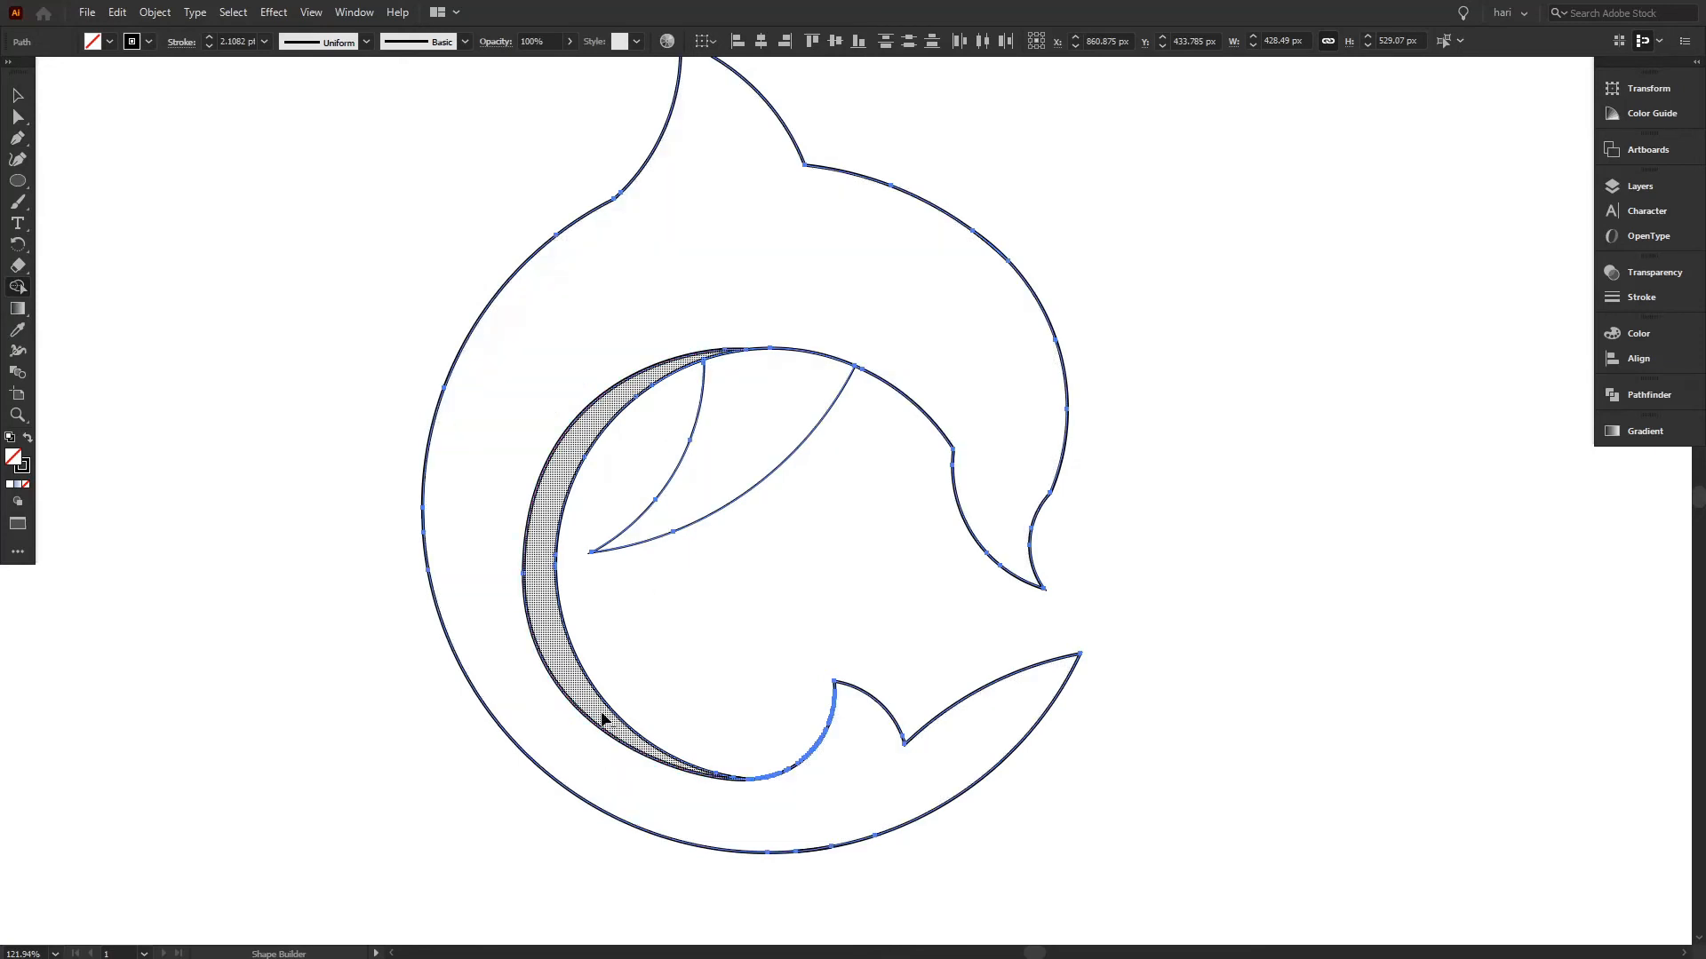
left_click(576, 680)
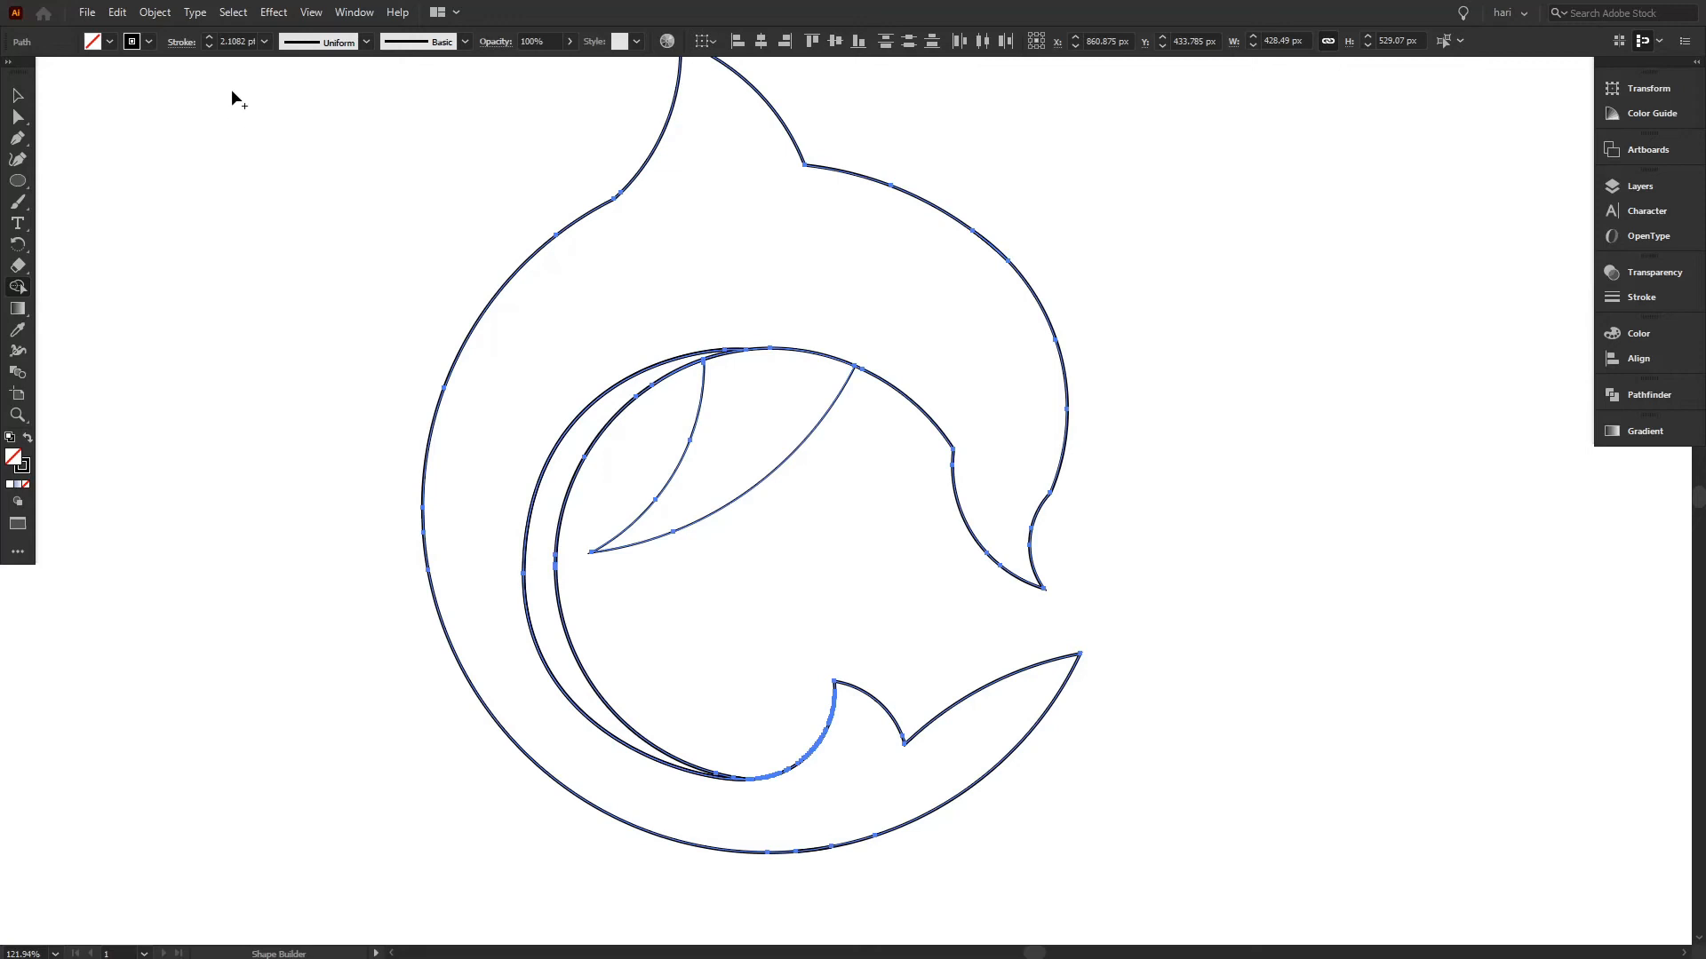
- Fit all the artwork in the window and scale the dolphin up proportionally from its centre to about 758 × 936 px
left_click(306, 12)
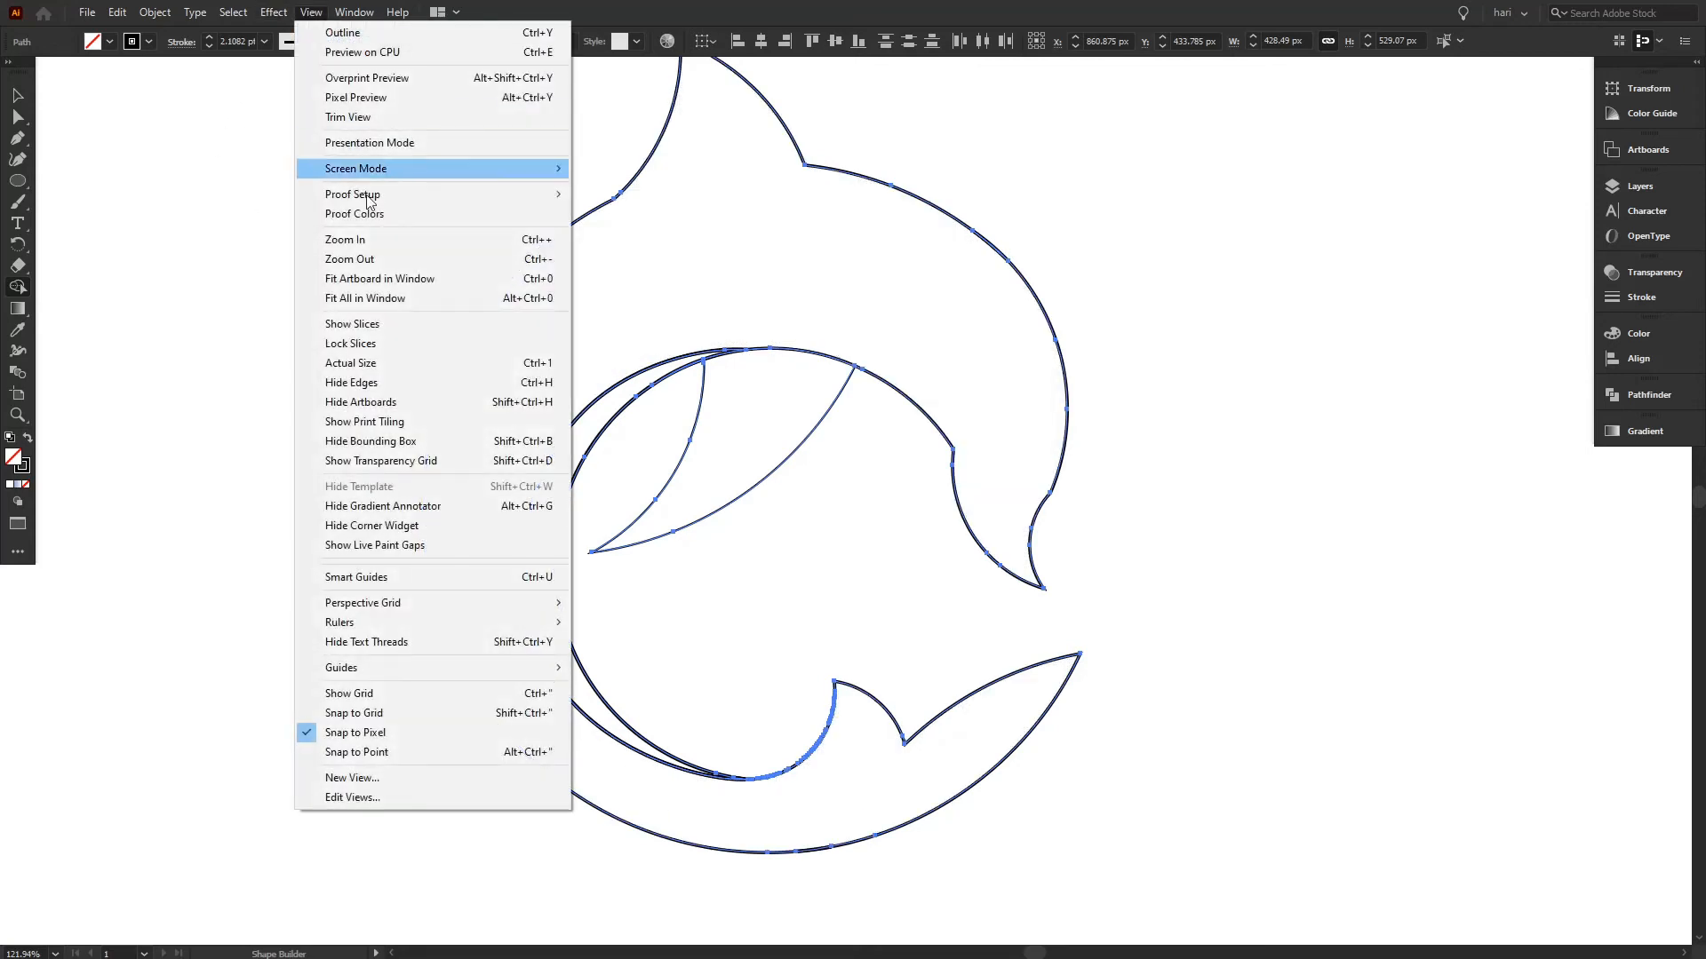
left_click(369, 298)
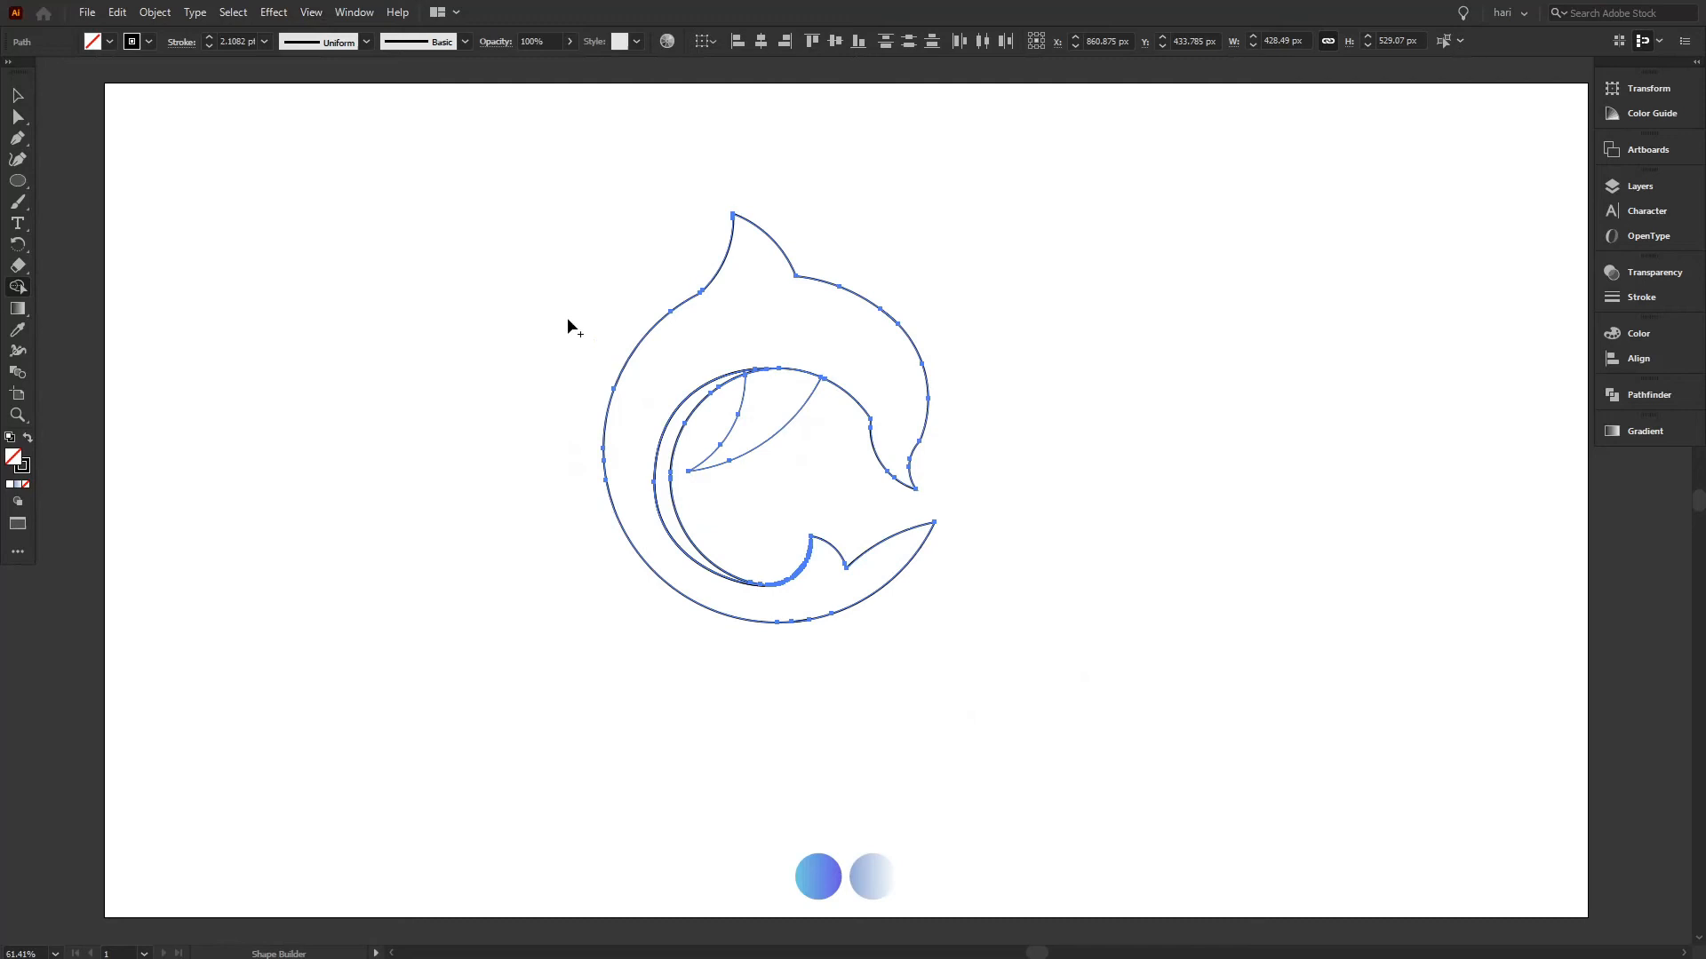
left_click(18, 95)
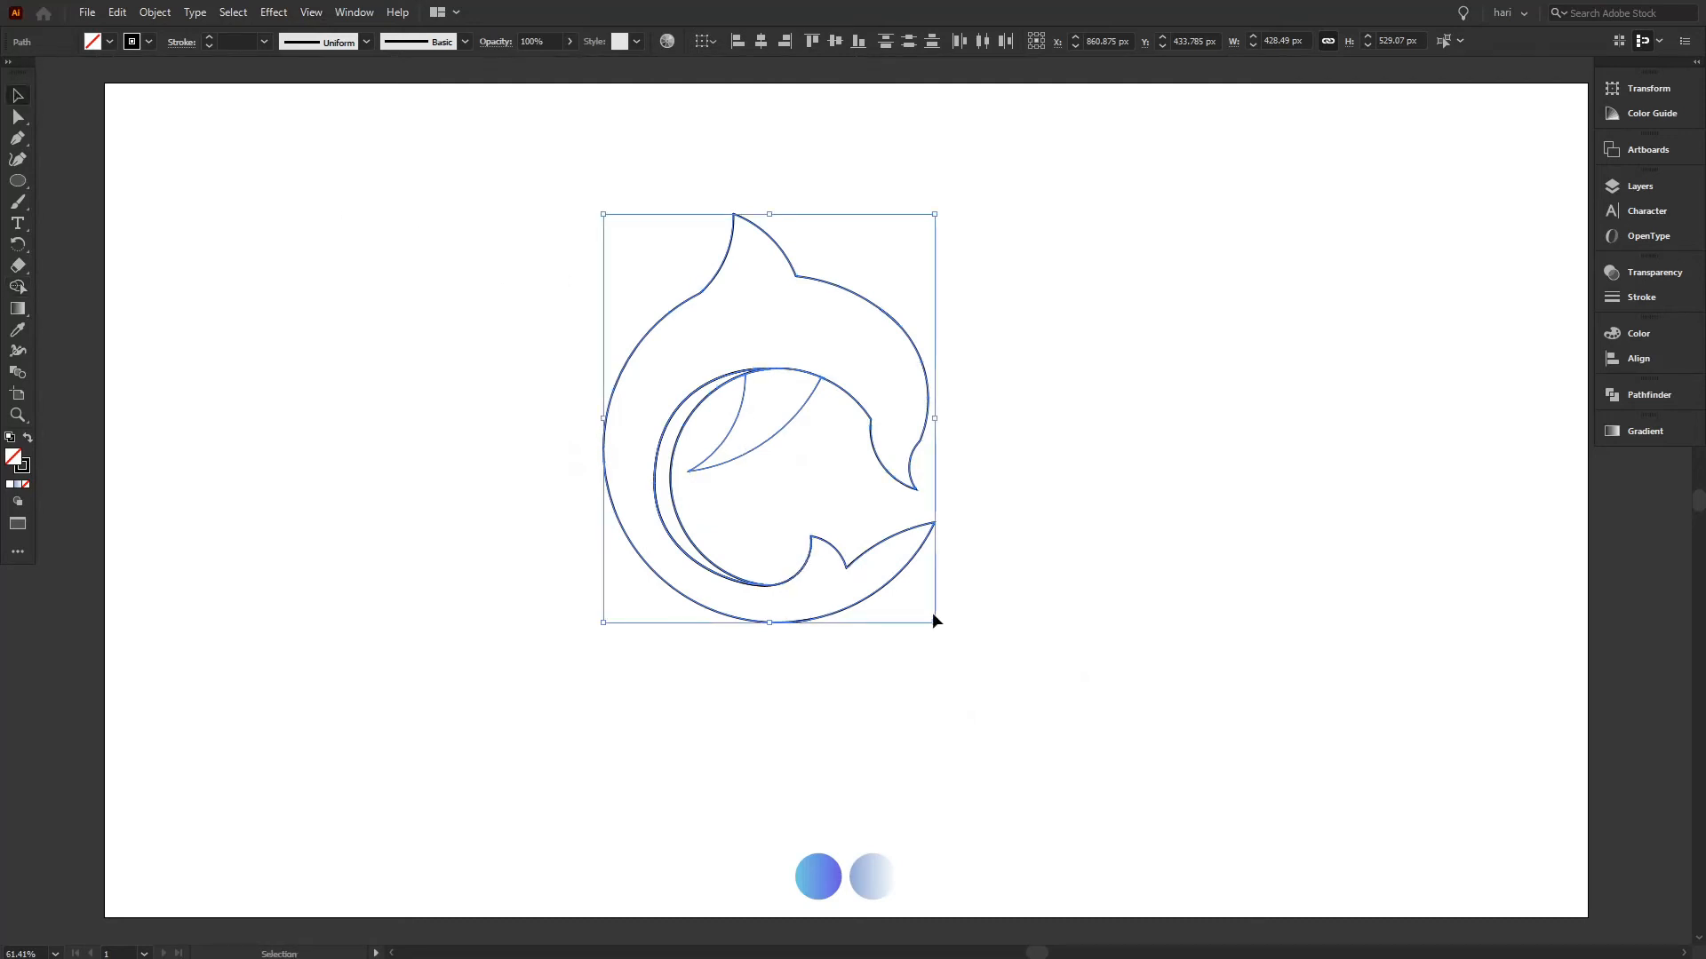
left_click_drag(936, 622, 1196, 749)
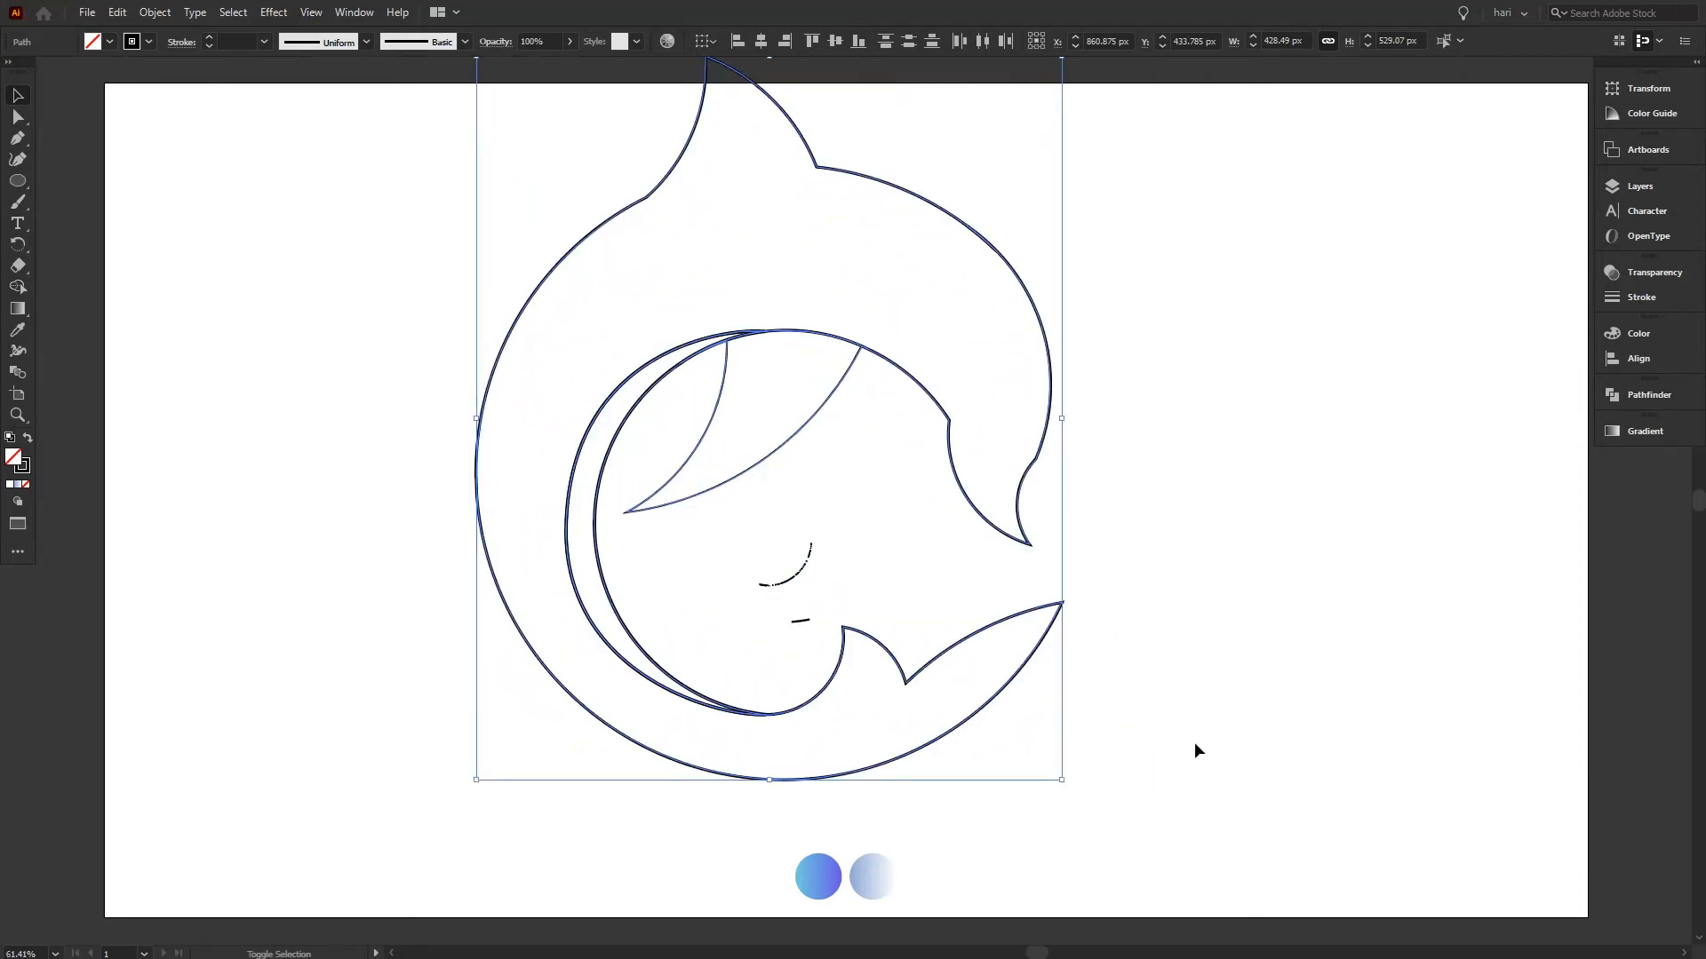
left_click(1249, 551)
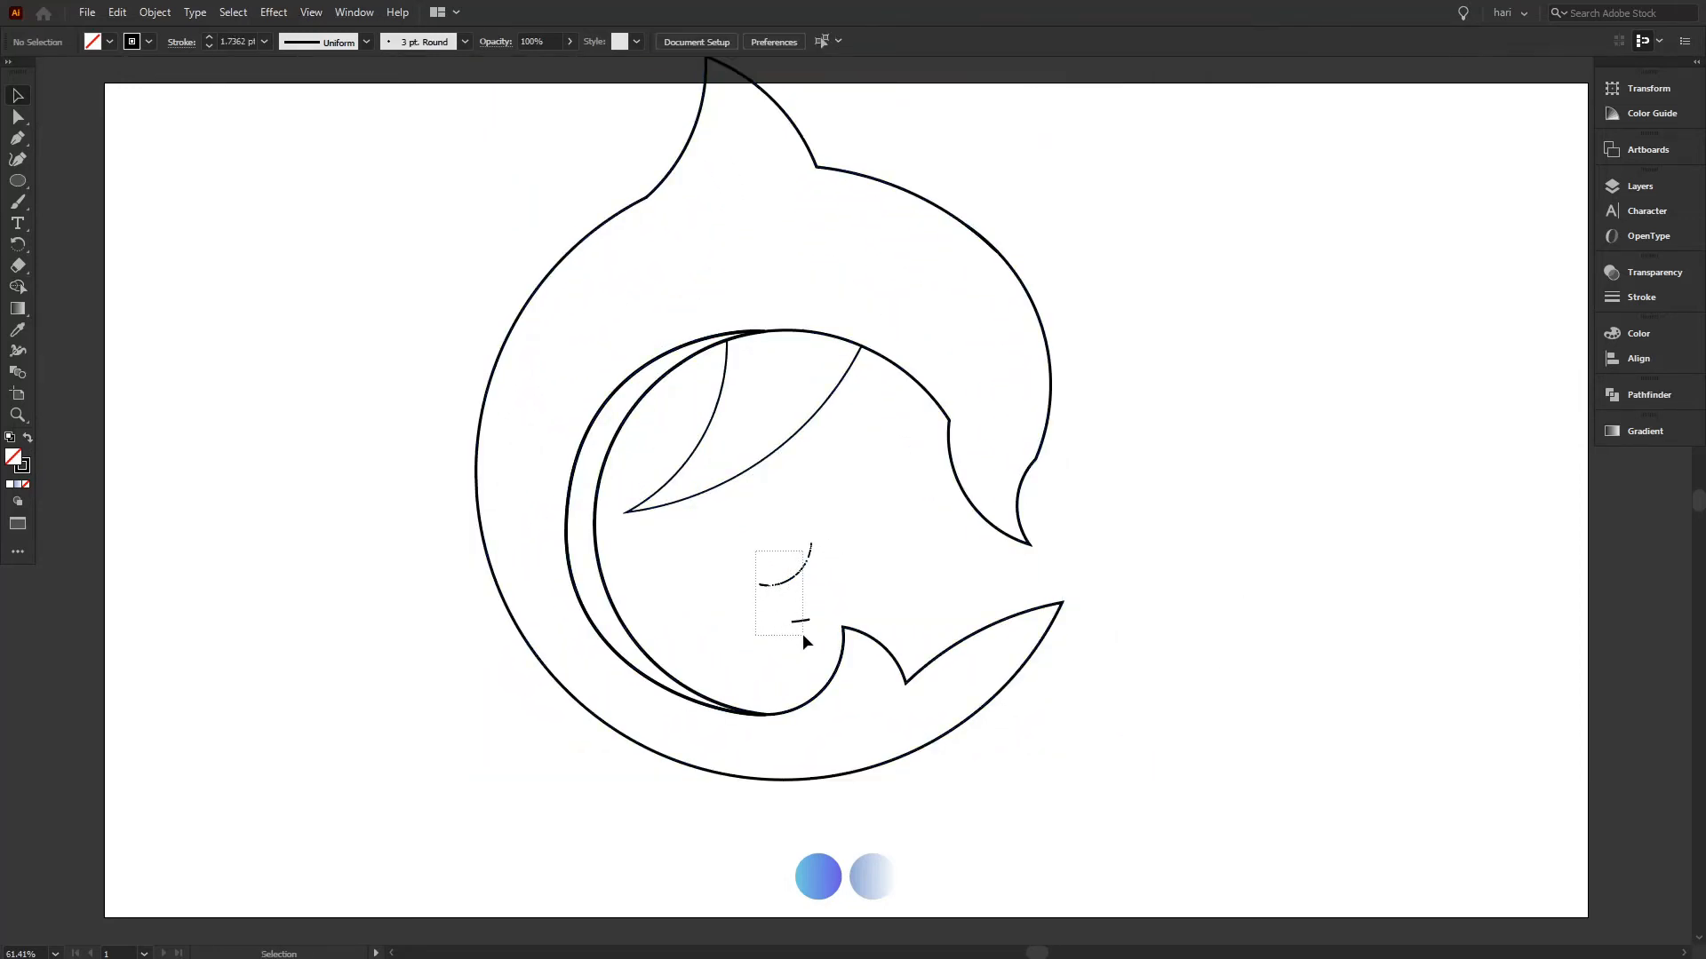
- Delete the stray line fragments left inside the dolphin's hollow
left_click_drag(802, 634, 803, 635)
key("Delete")
left_click_drag(802, 556, 818, 566)
key("Delete")
- Select the whole dolphin, shift it slightly down and to the right on the artboard, and deselect it
left_click_drag(691, 282, 708, 298)
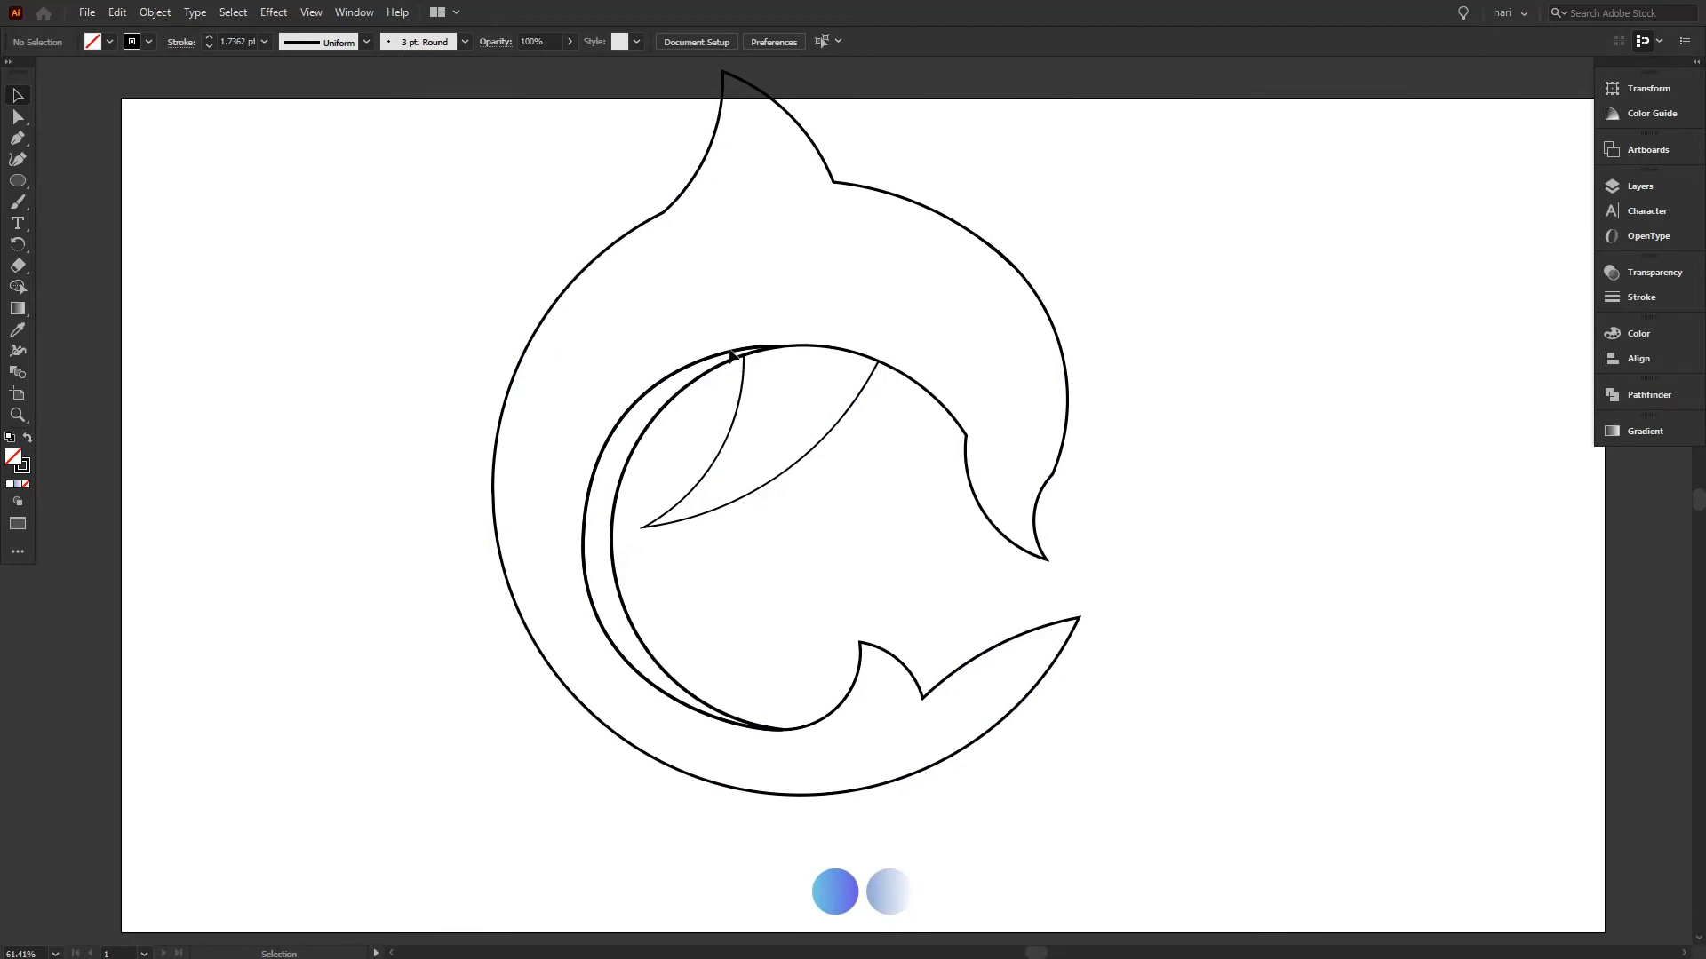
key("ctrl+a")
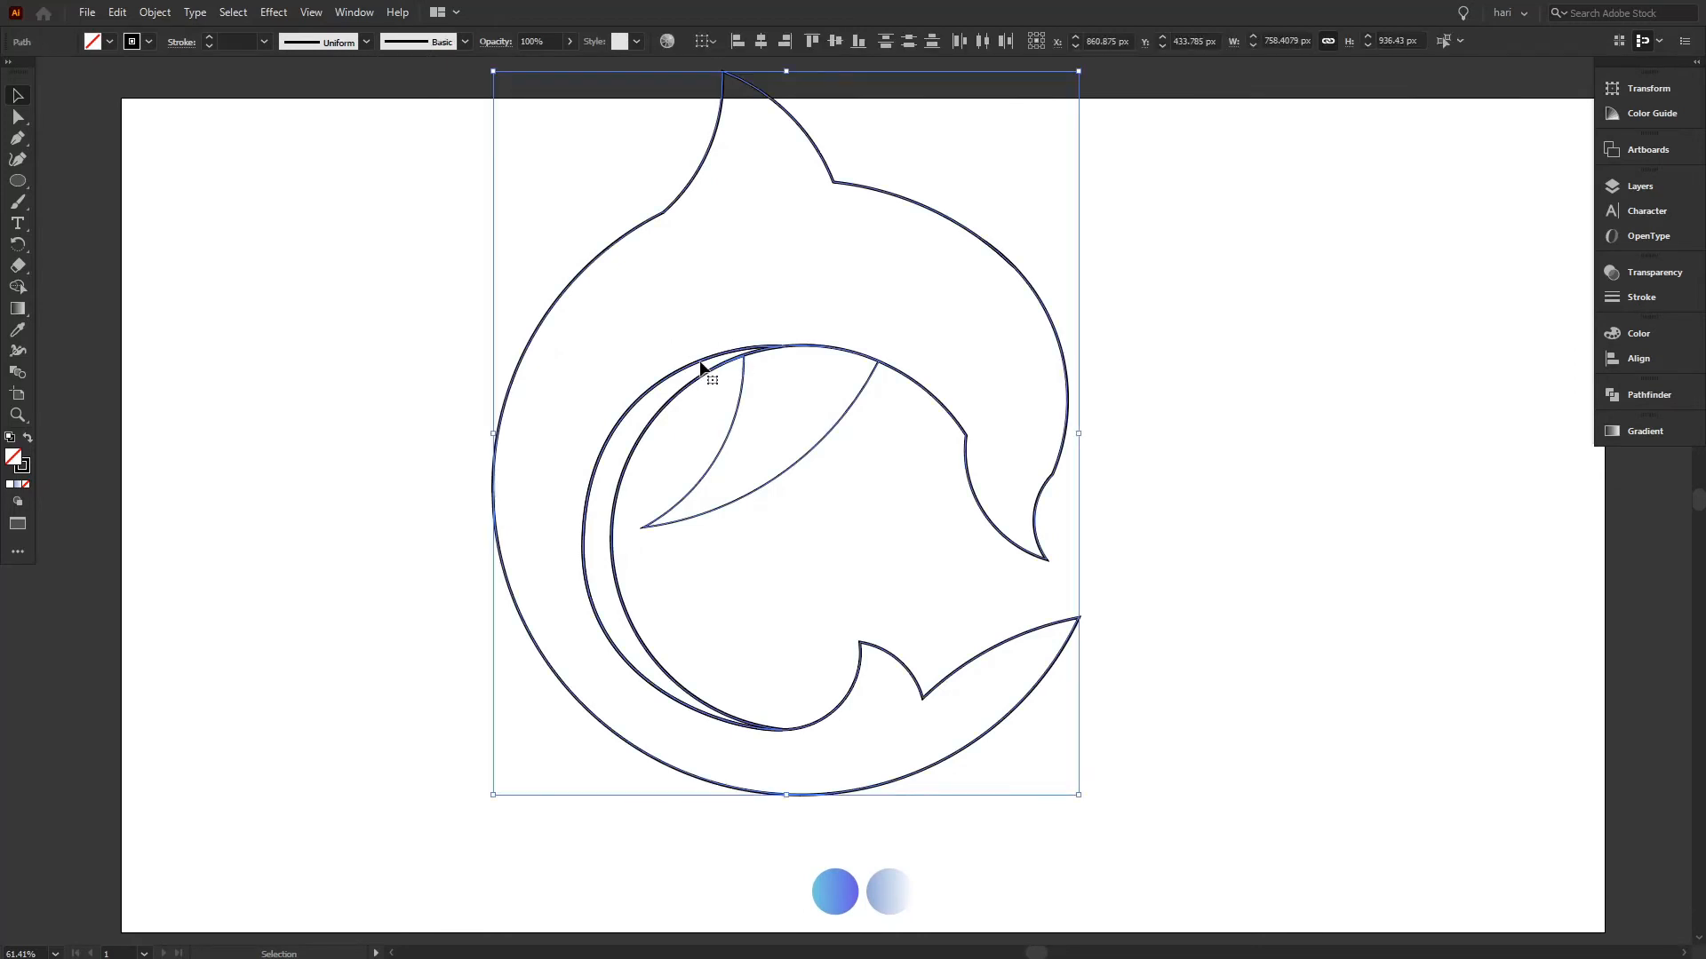
left_click_drag(708, 370, 727, 389)
left_click(1235, 466)
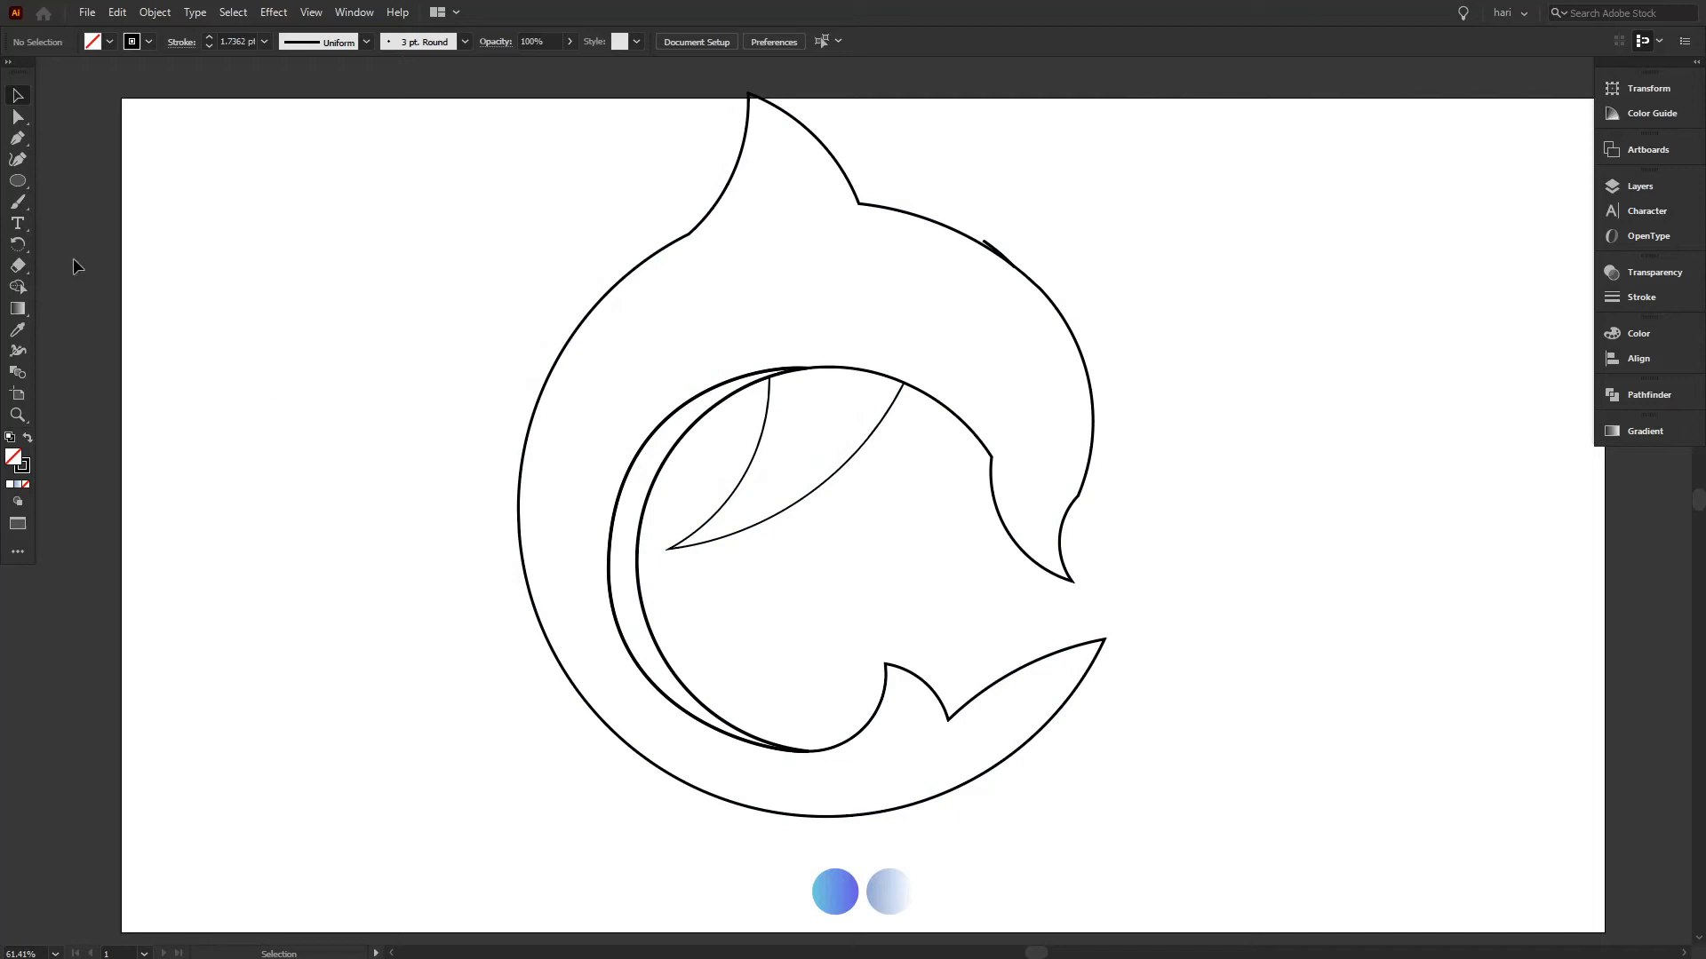
left_click(622, 622)
left_click(18, 116)
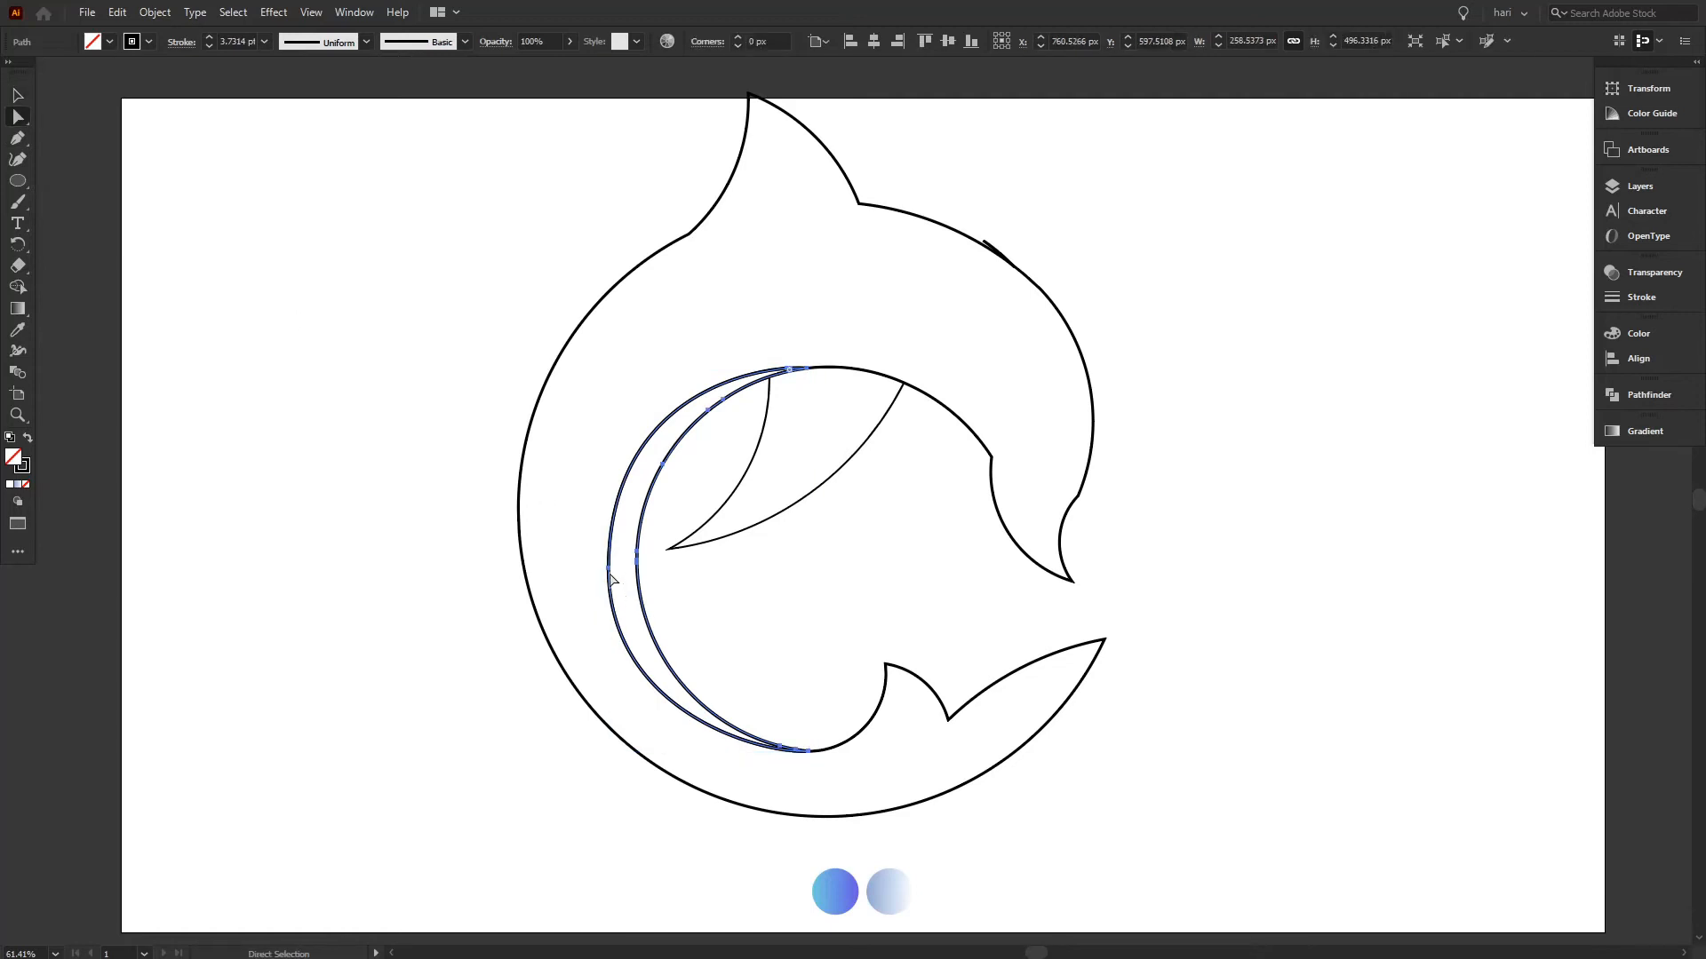
left_click_drag(613, 642, 613, 710)
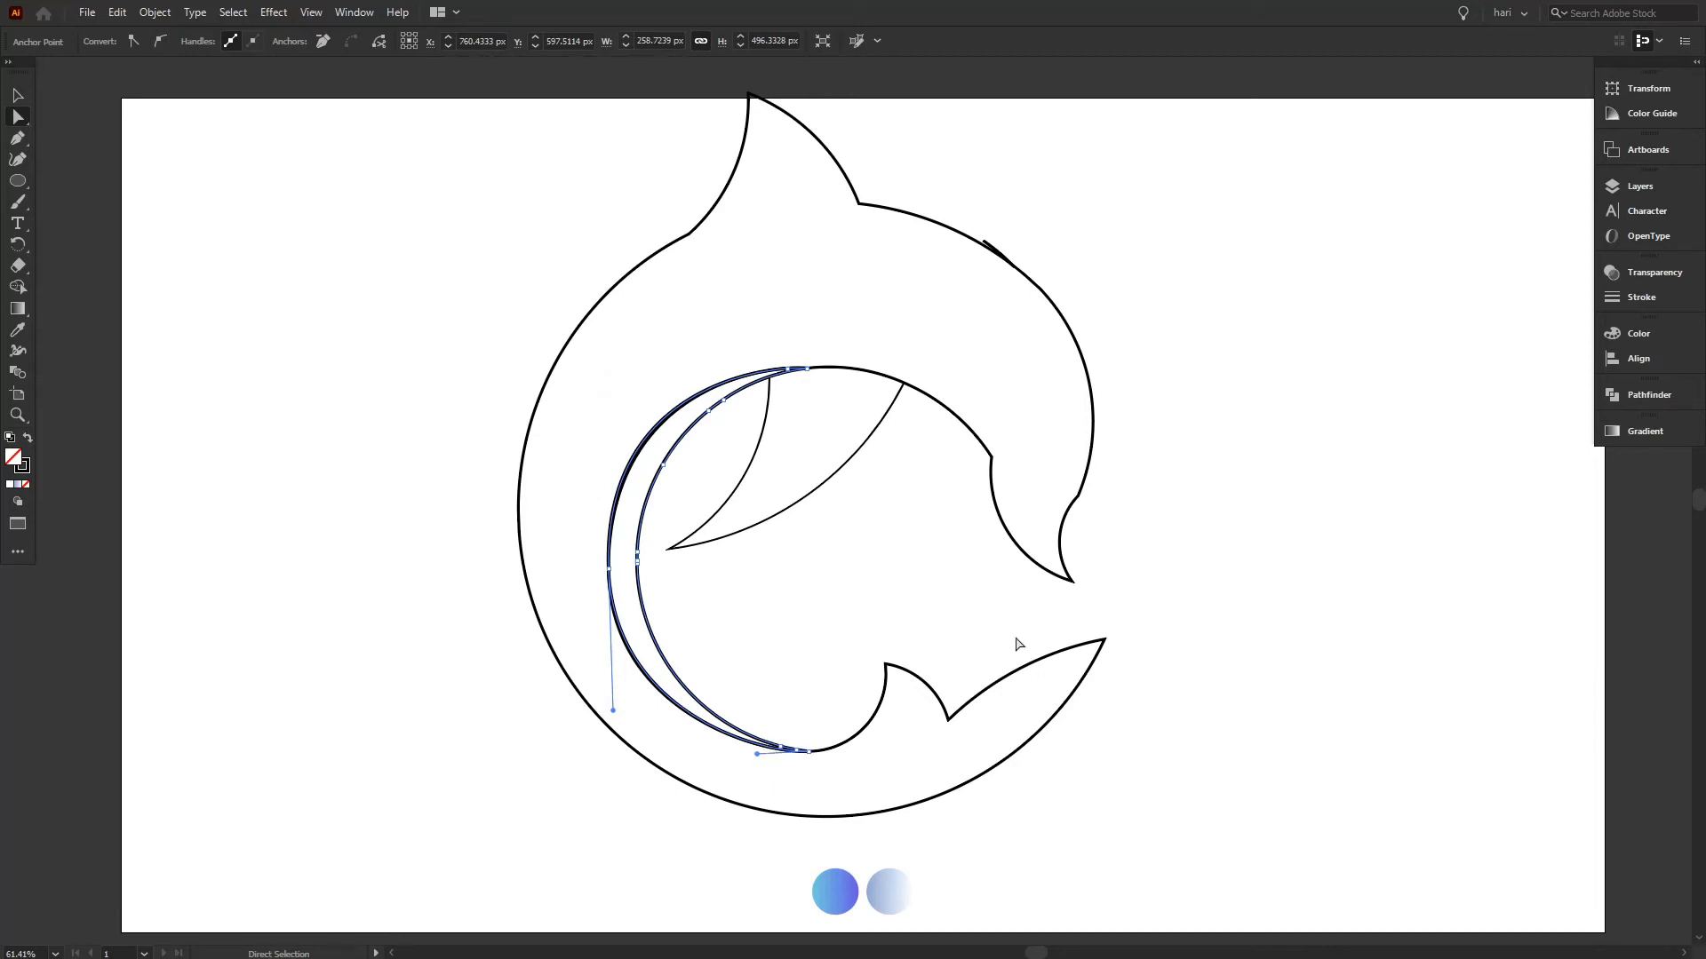
left_click(1257, 517)
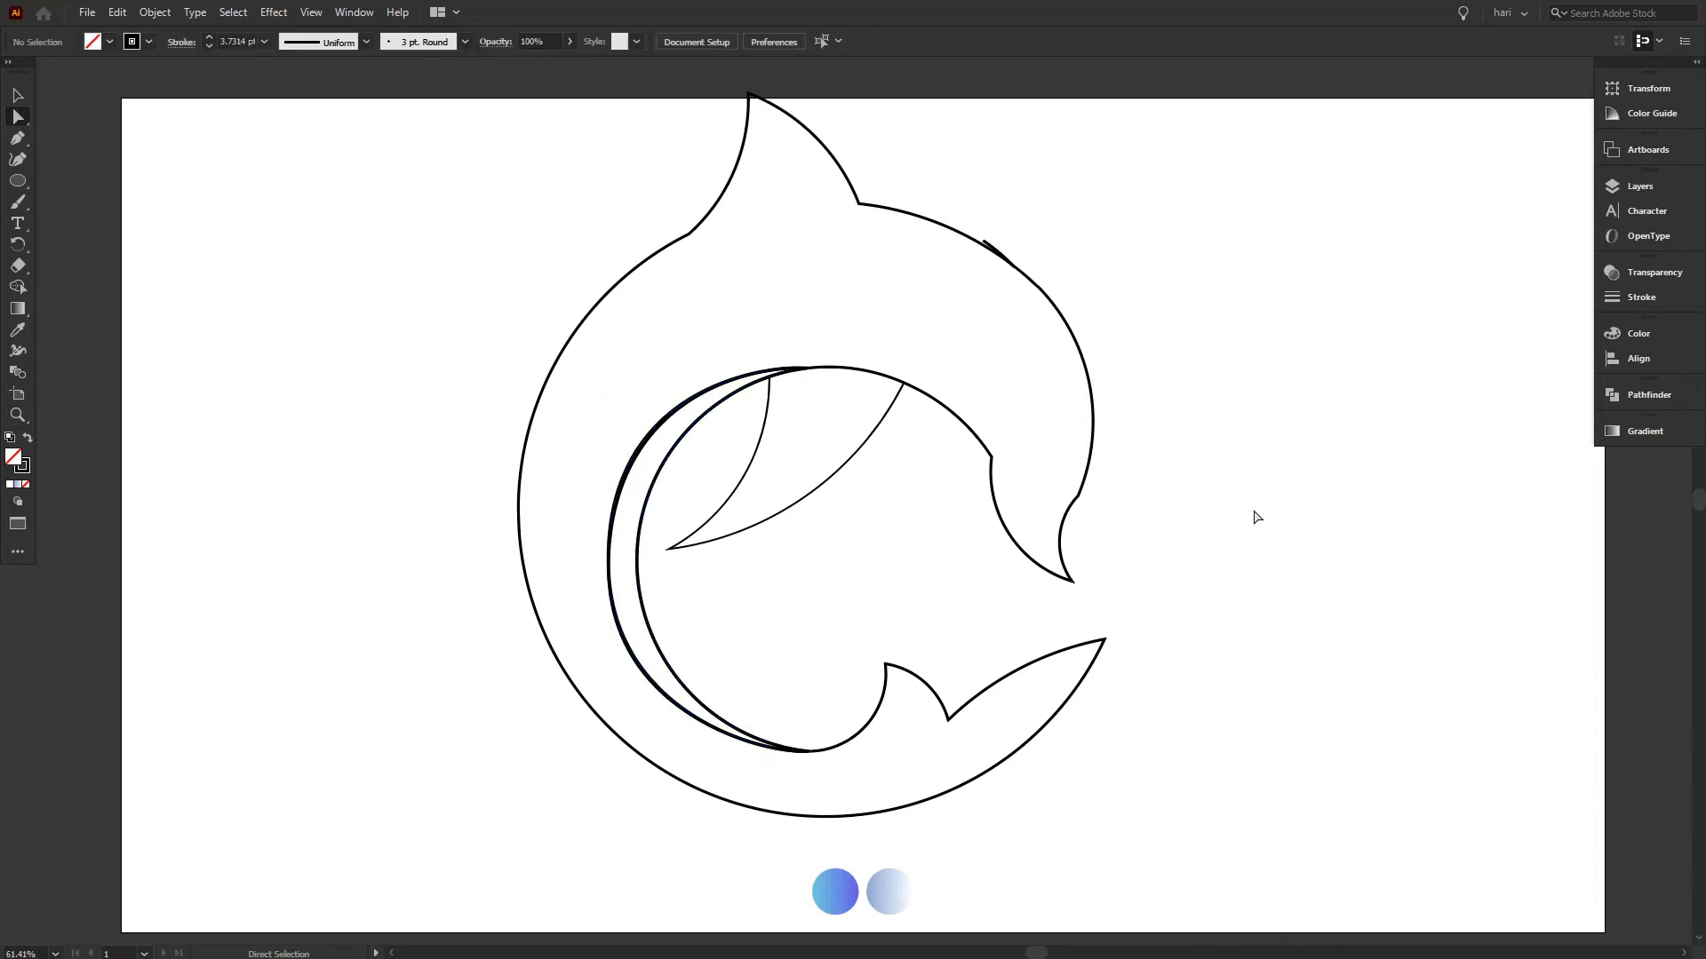
left_click(629, 488)
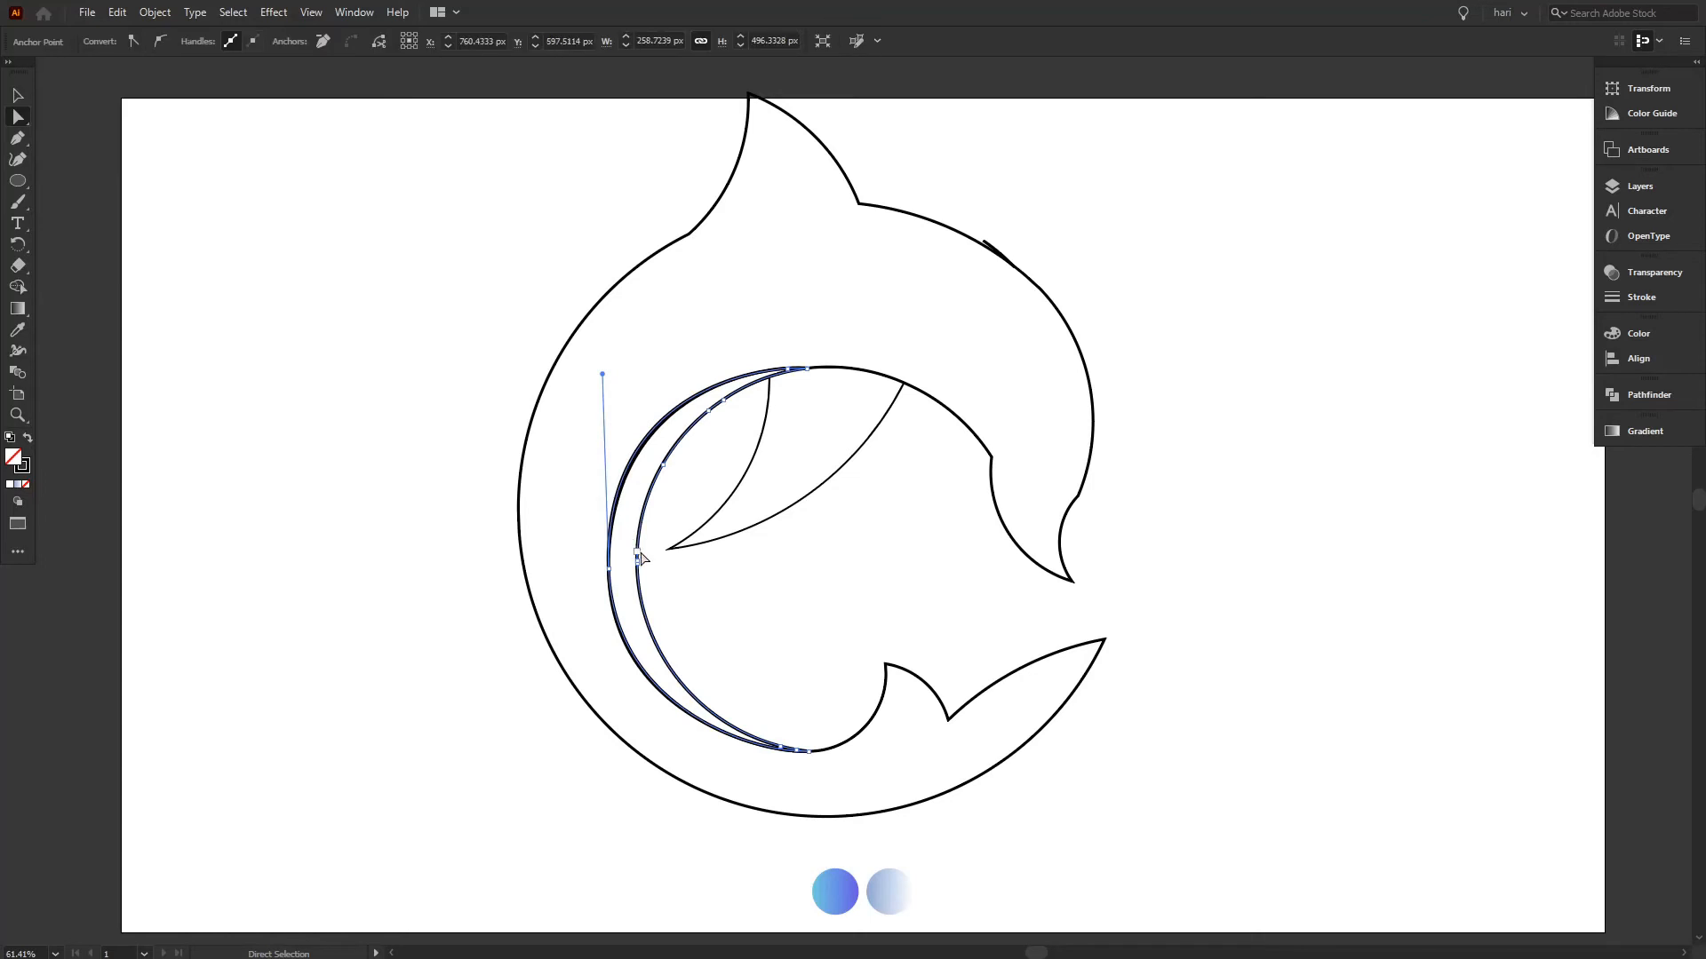
left_click_drag(656, 695, 755, 759)
left_click(384, 609)
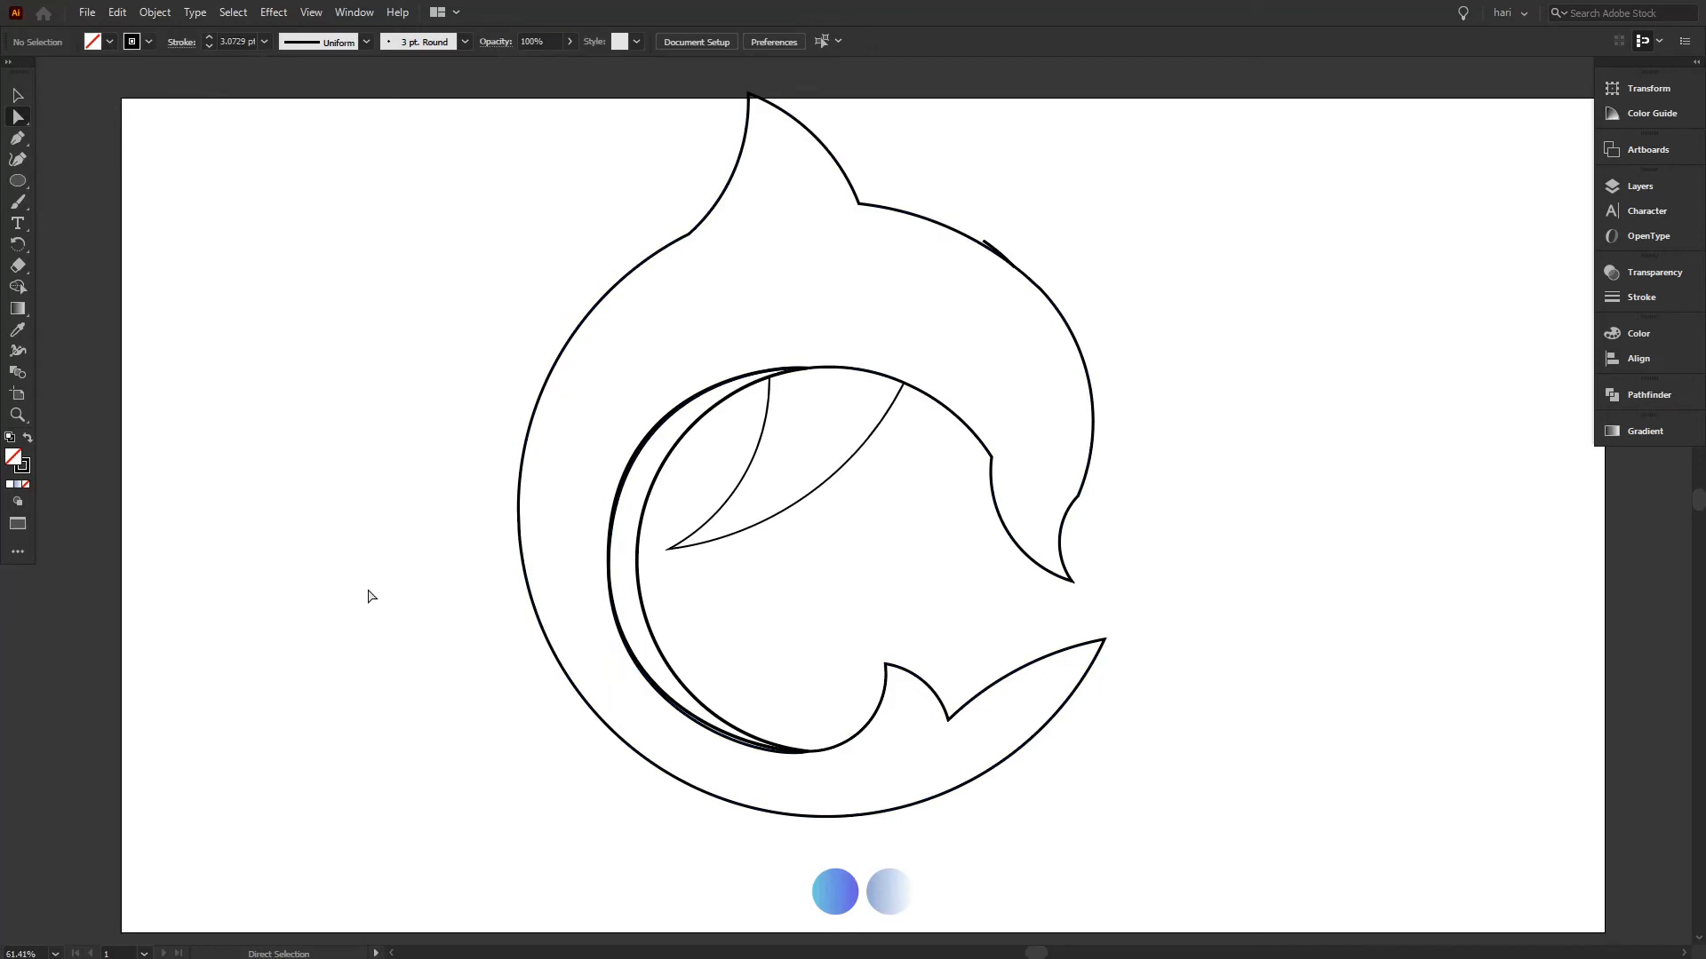
key("ctrl+z")
key("ctrl+z")
key("ctrl+z")
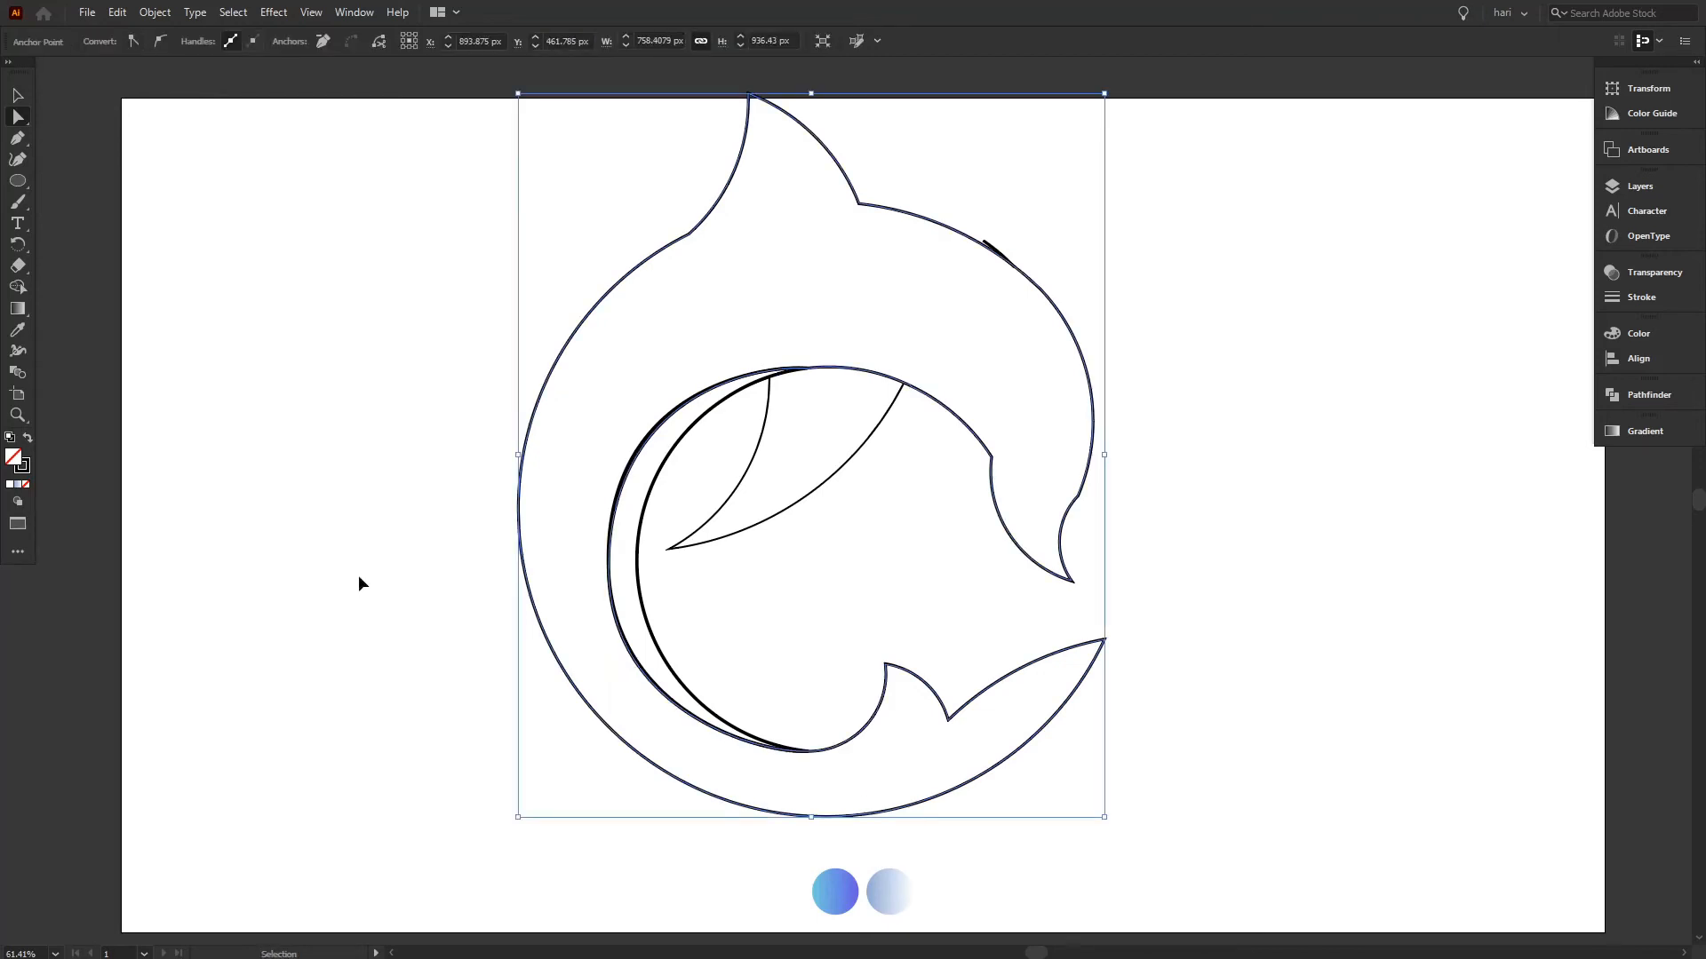
left_click(337, 523)
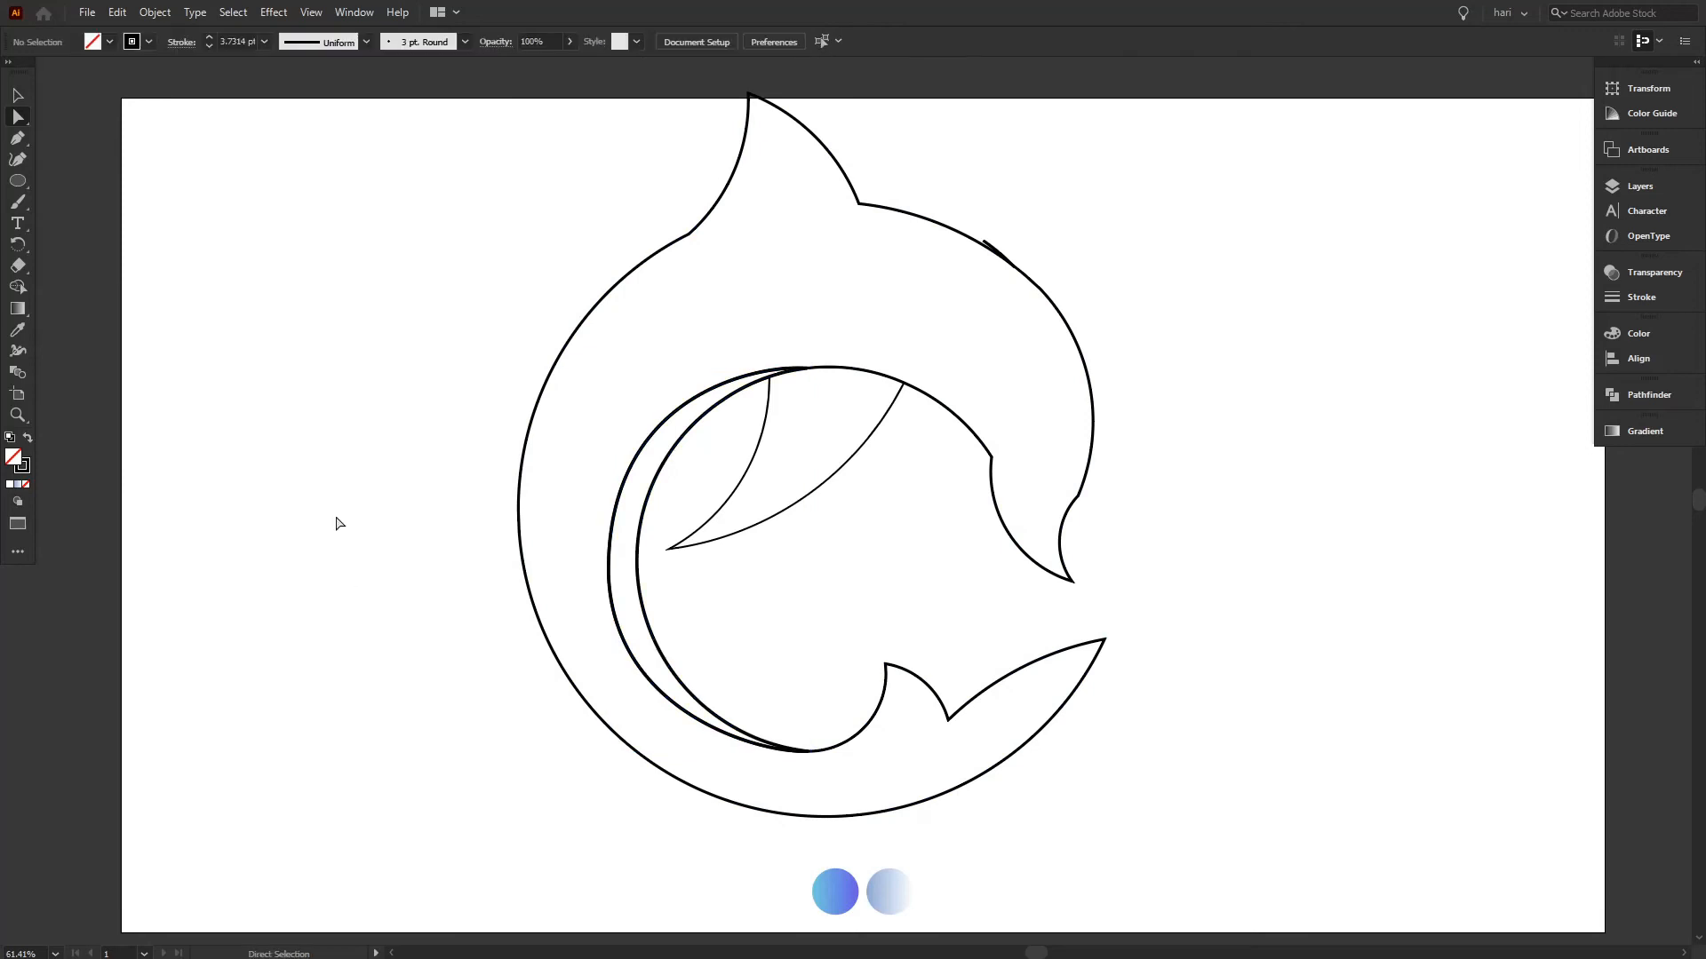
- Pull in the belly crescent's lower outer curve slightly and remove the thin sliver between it and the body with Shape Builder
left_click_drag(591, 568, 622, 616)
left_click_drag(610, 716, 609, 699)
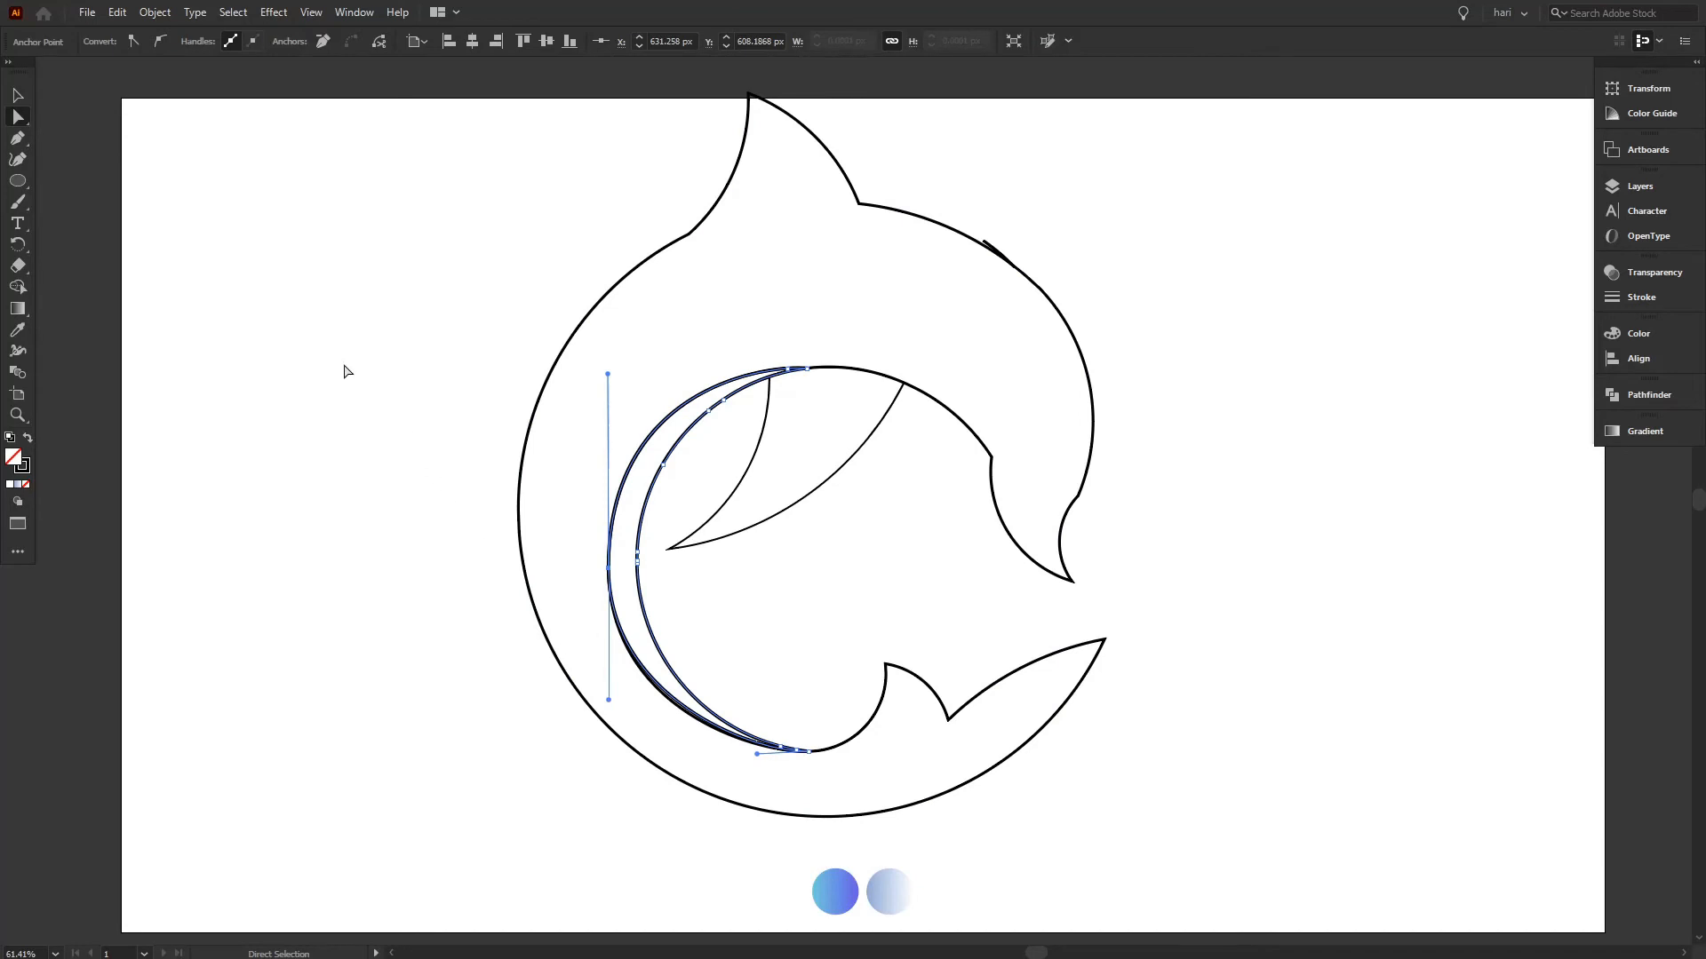
mouse_move(337, 327)
left_mouse_down()
mouse_move(607, 579)
mouse_move(621, 742)
left_mouse_up()
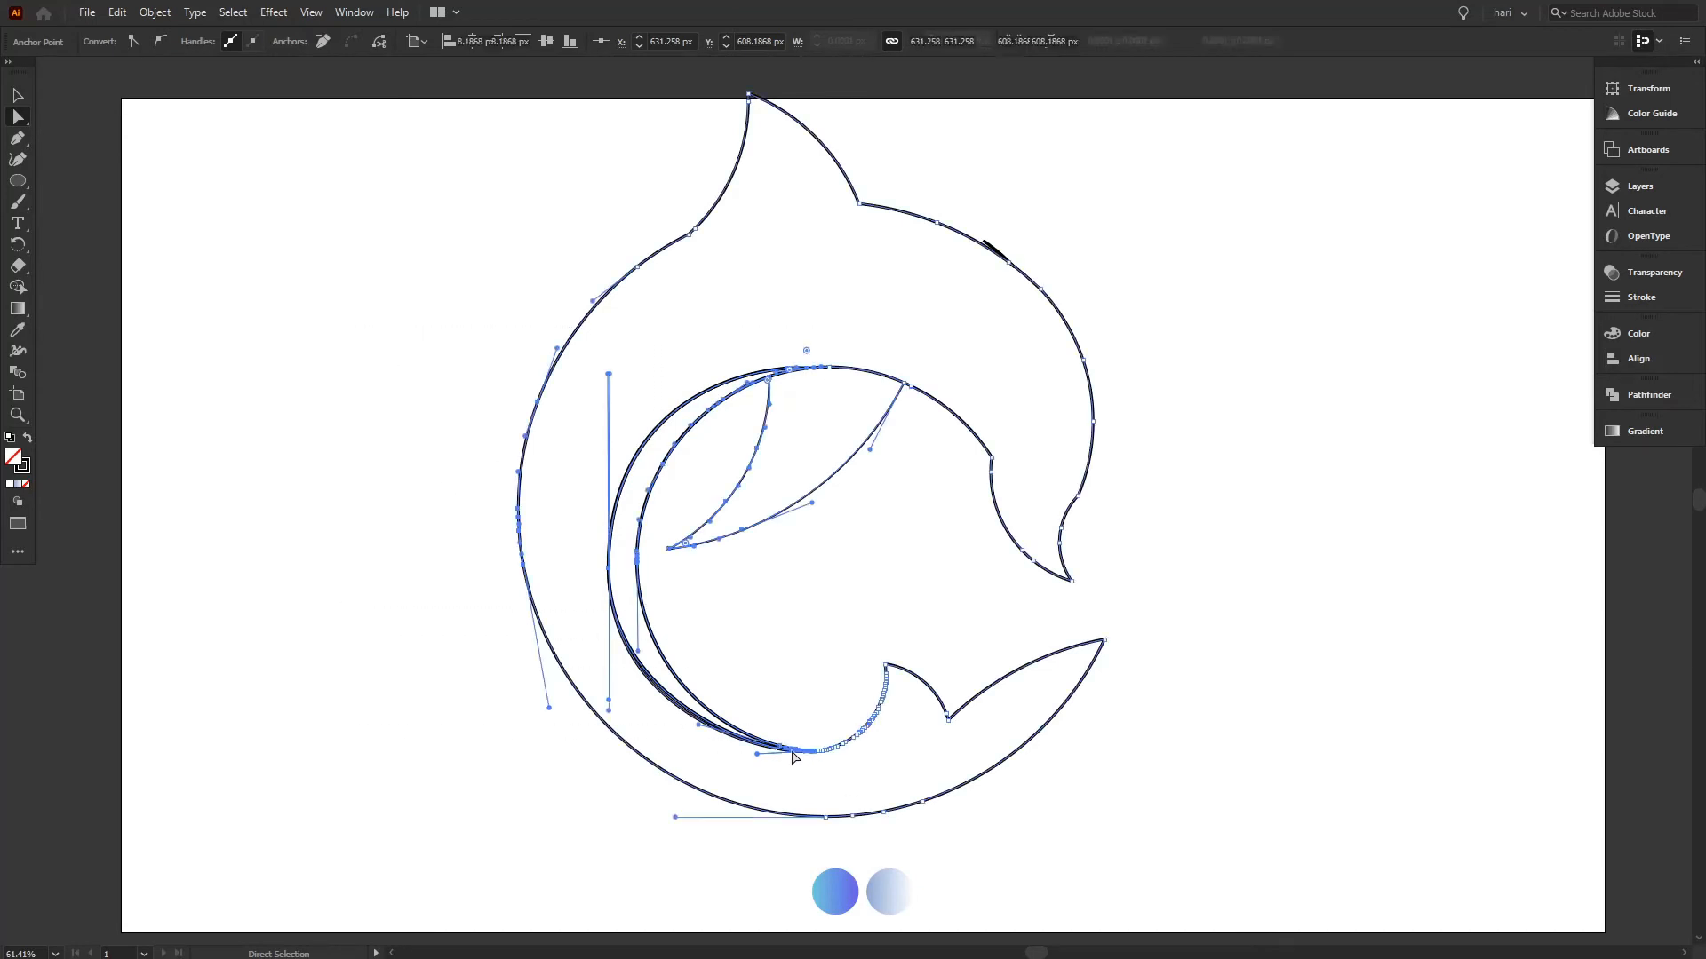
left_click(18, 95)
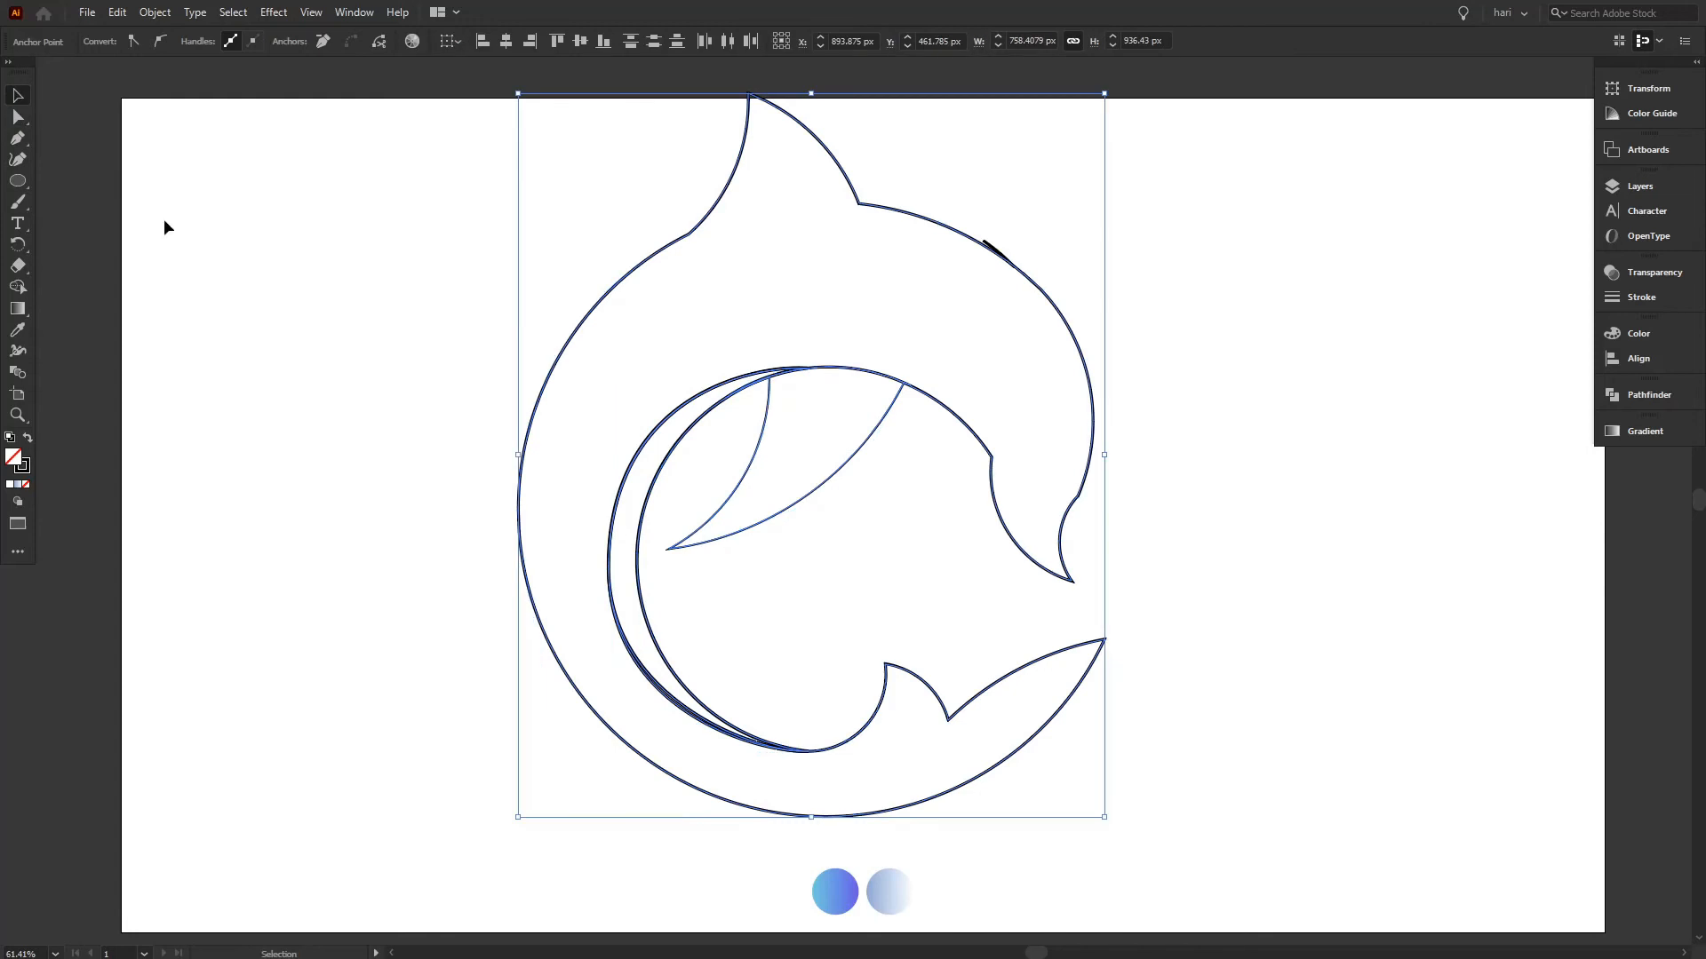
left_click(19, 288)
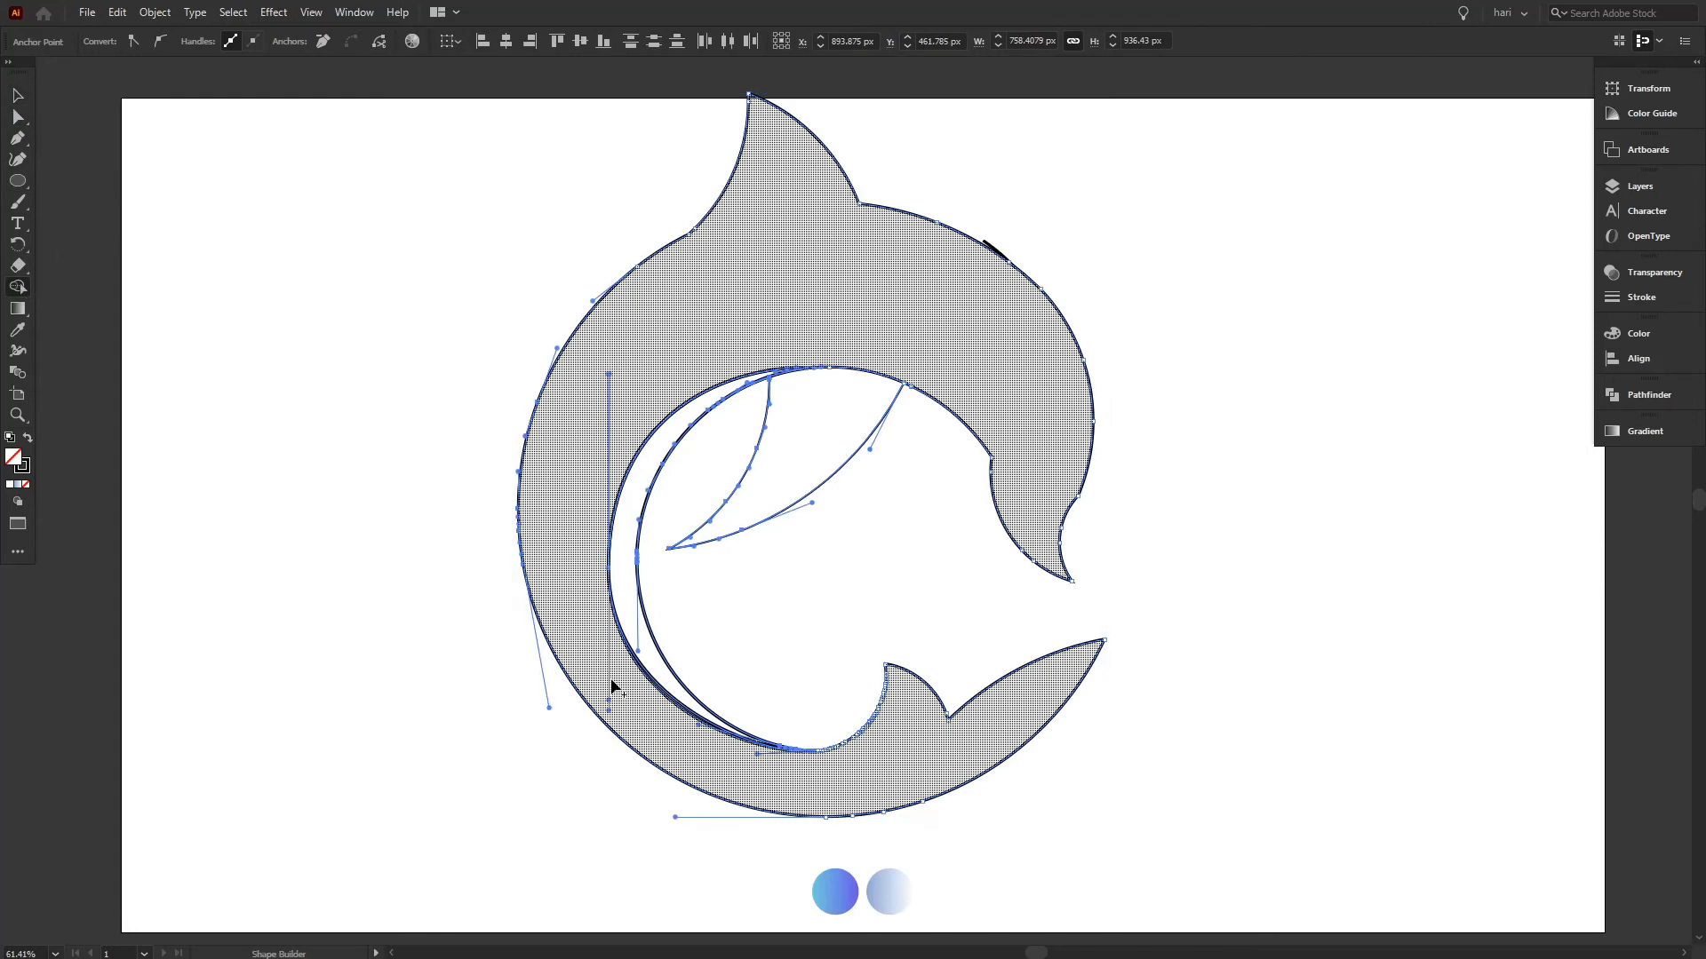
key("ctrl+space")
left_click_drag(742, 647, 1013, 584)
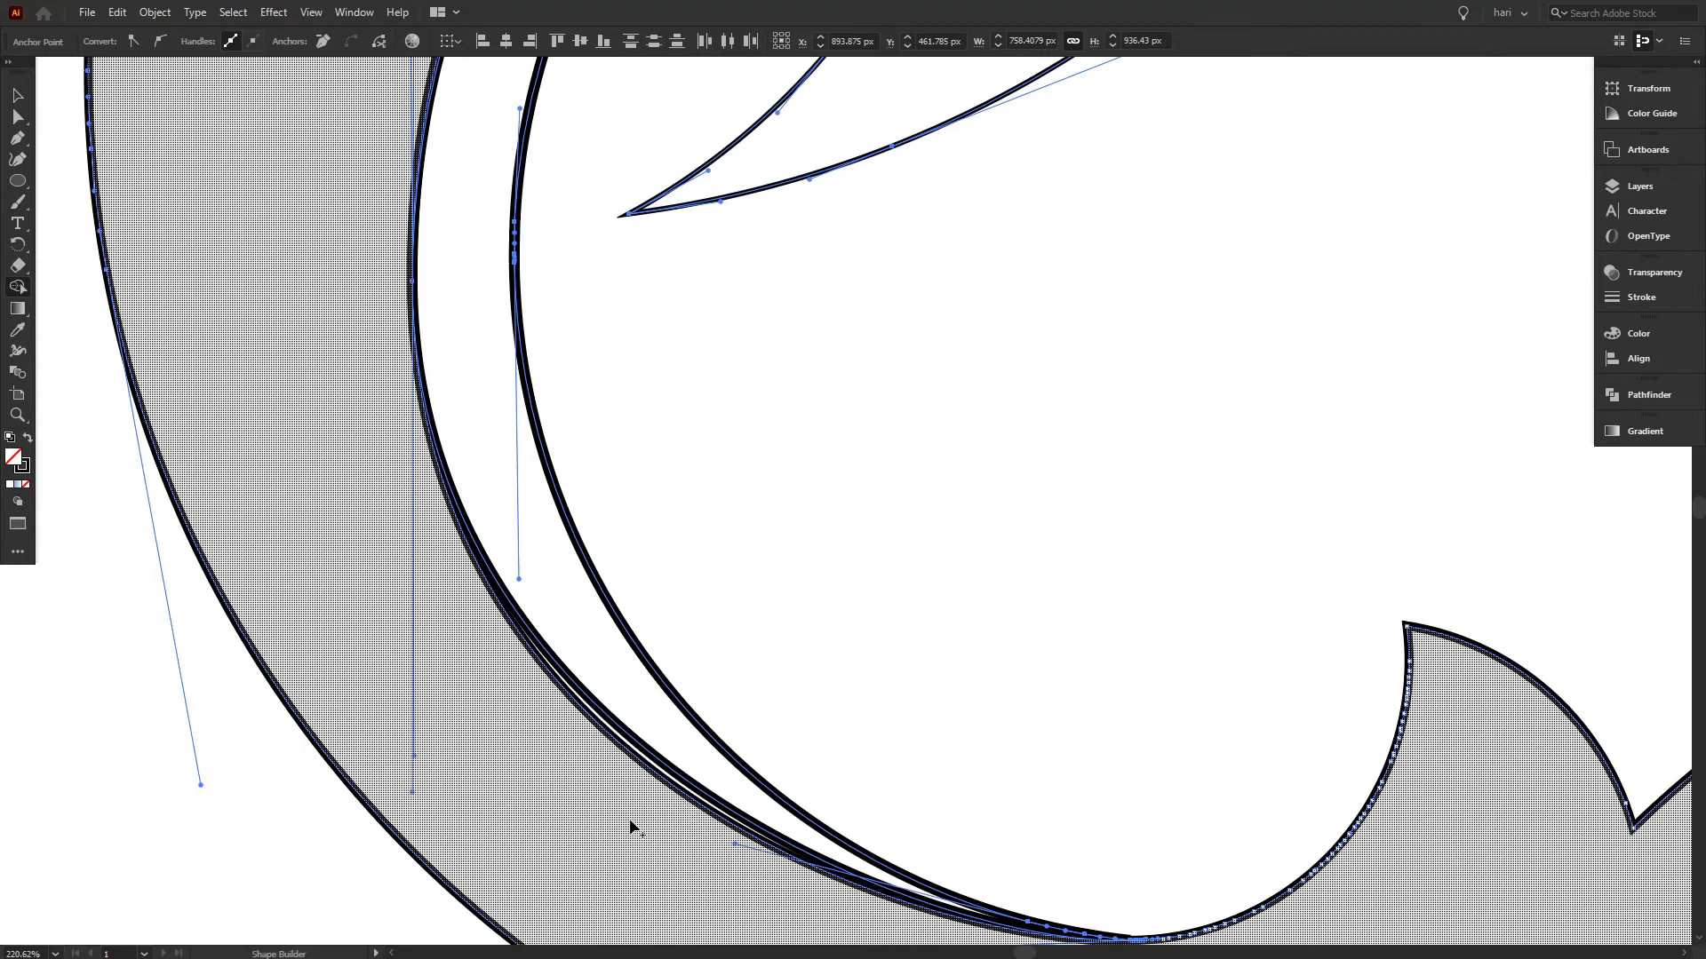
left_click(627, 753, "alt")
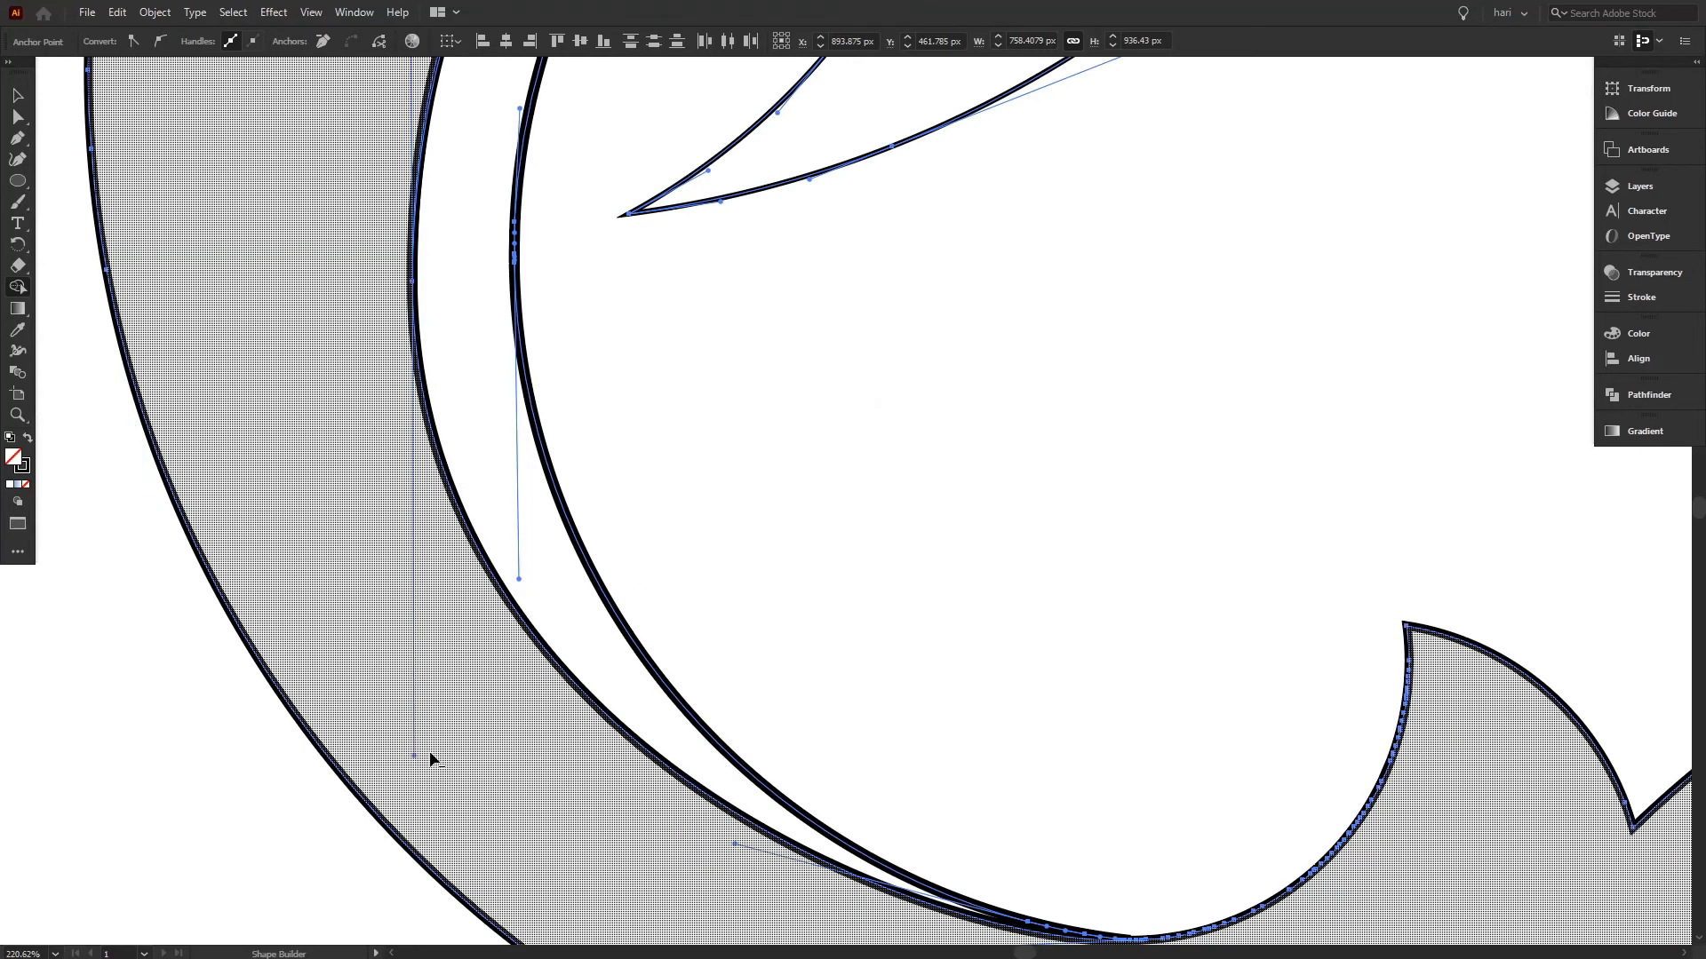
- Tilt the direction handle at the middle anchor of the belly crescent's outer edge so its upper curve bulges slightly outward
key("ctrl+space")
mouse_move(934, 609)
left_mouse_down()
mouse_move(652, 834)
mouse_move(844, 769)
left_mouse_up()
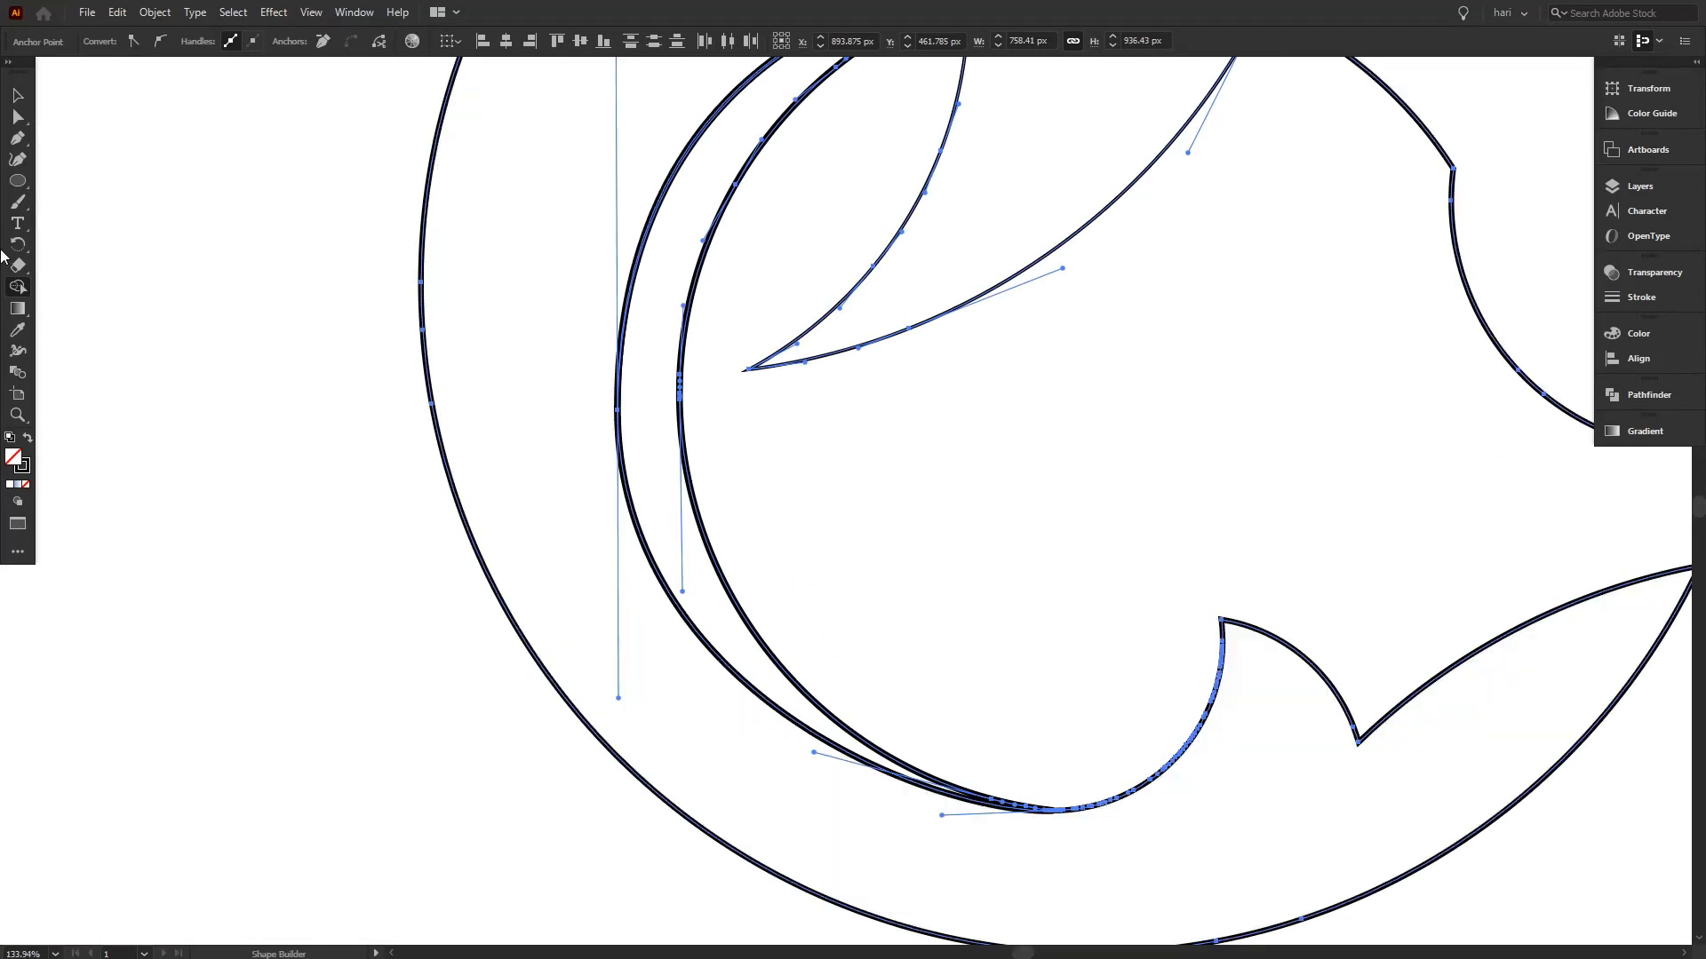
left_click(18, 95)
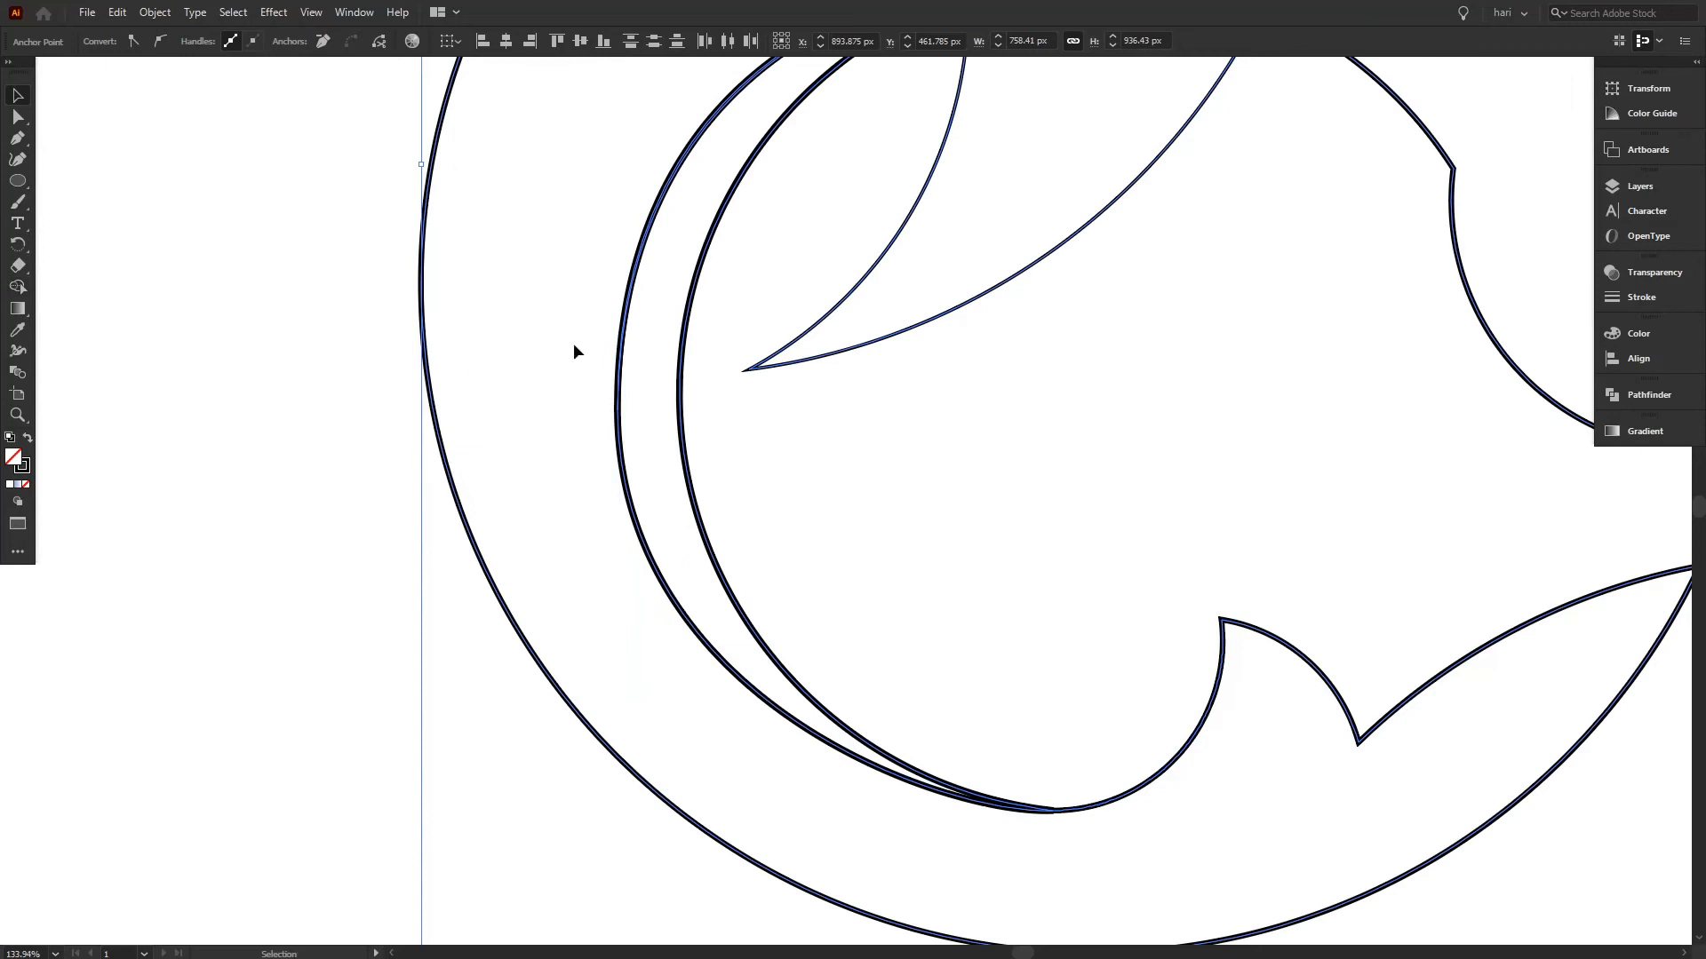
left_click(18, 120)
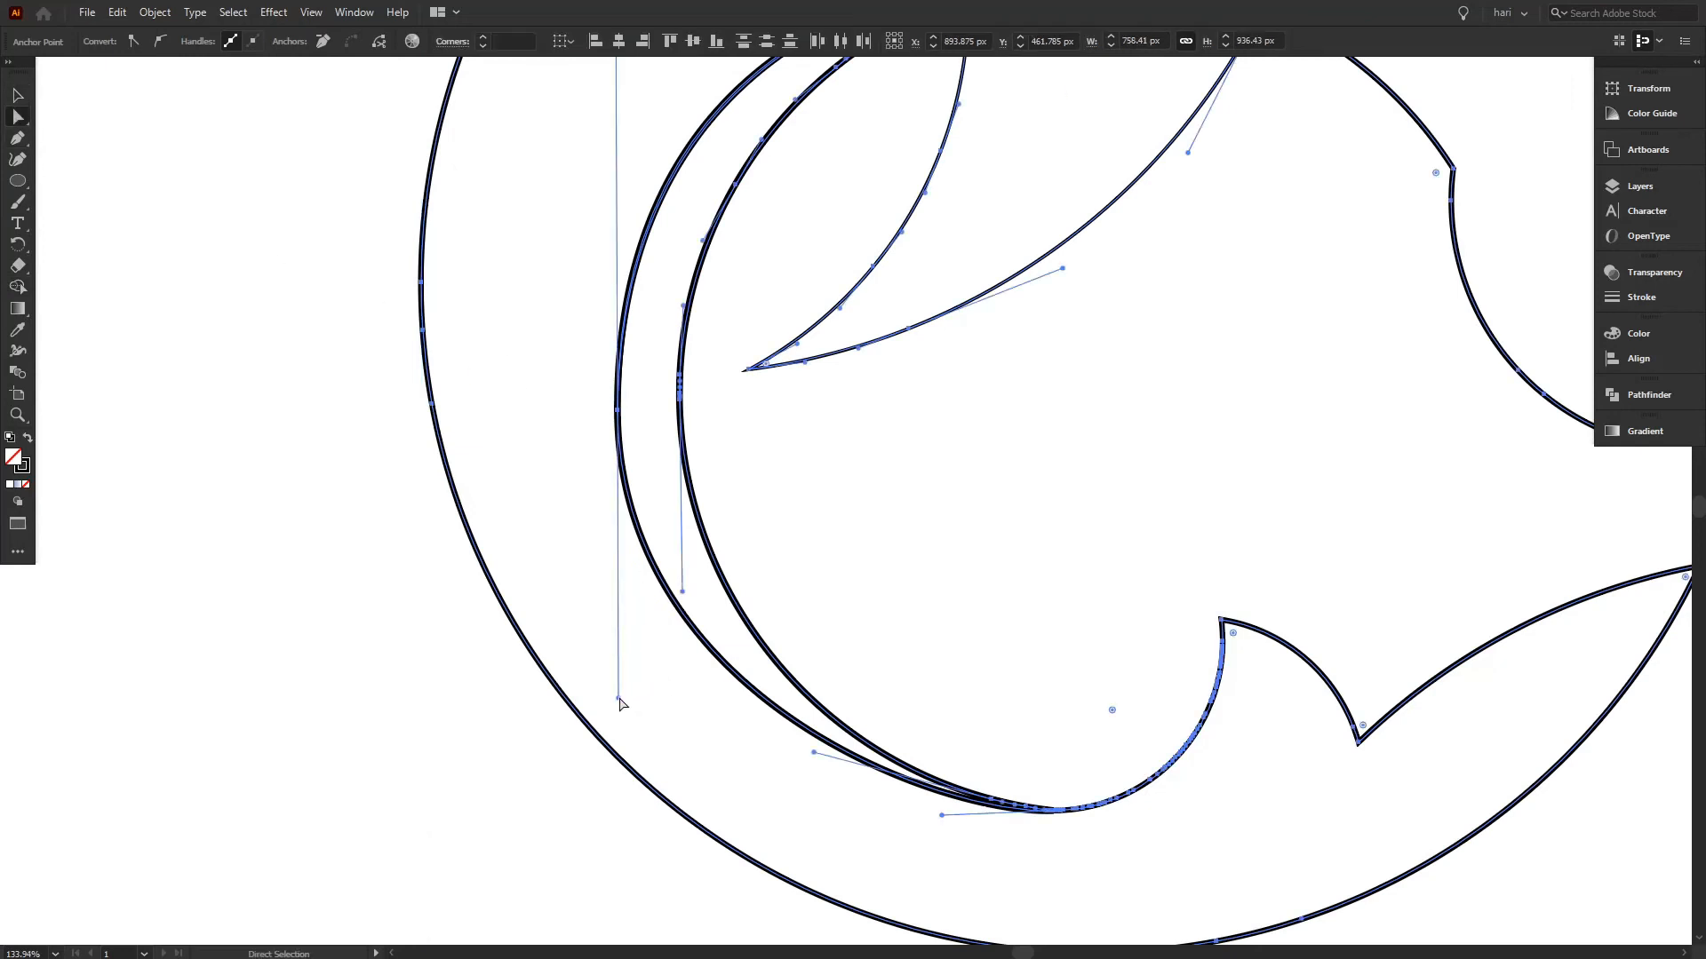
left_click_drag(620, 697, 628, 697)
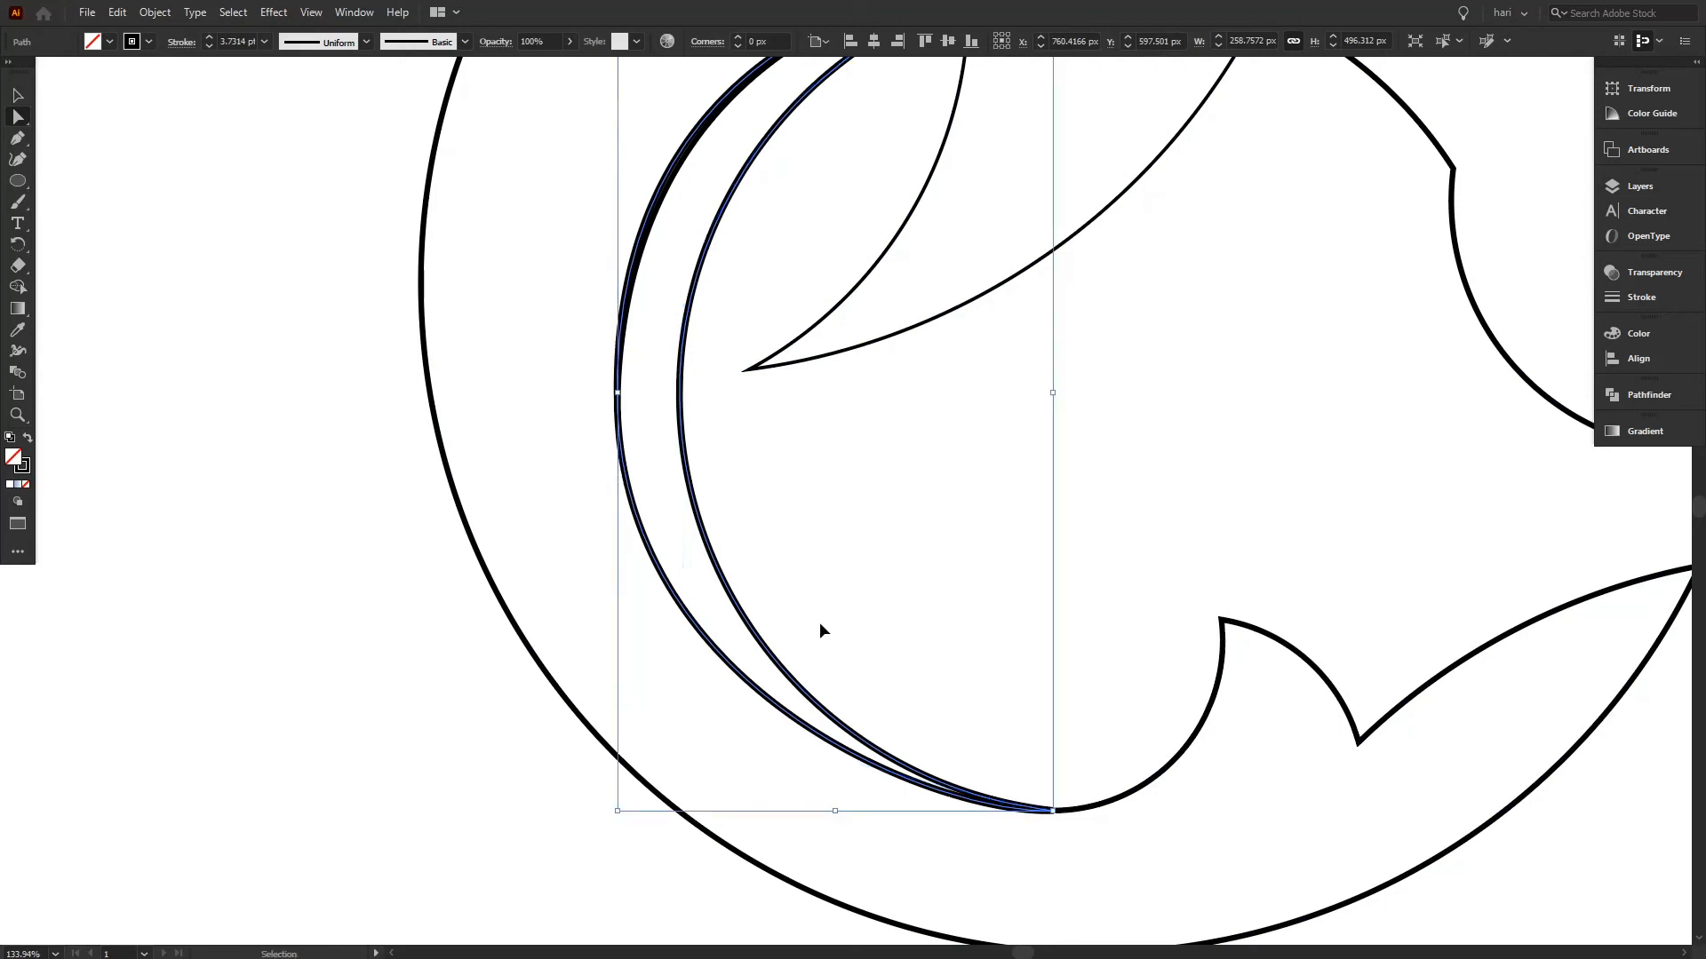
key("ctrl+space")
left_click_drag(859, 565, 708, 708)
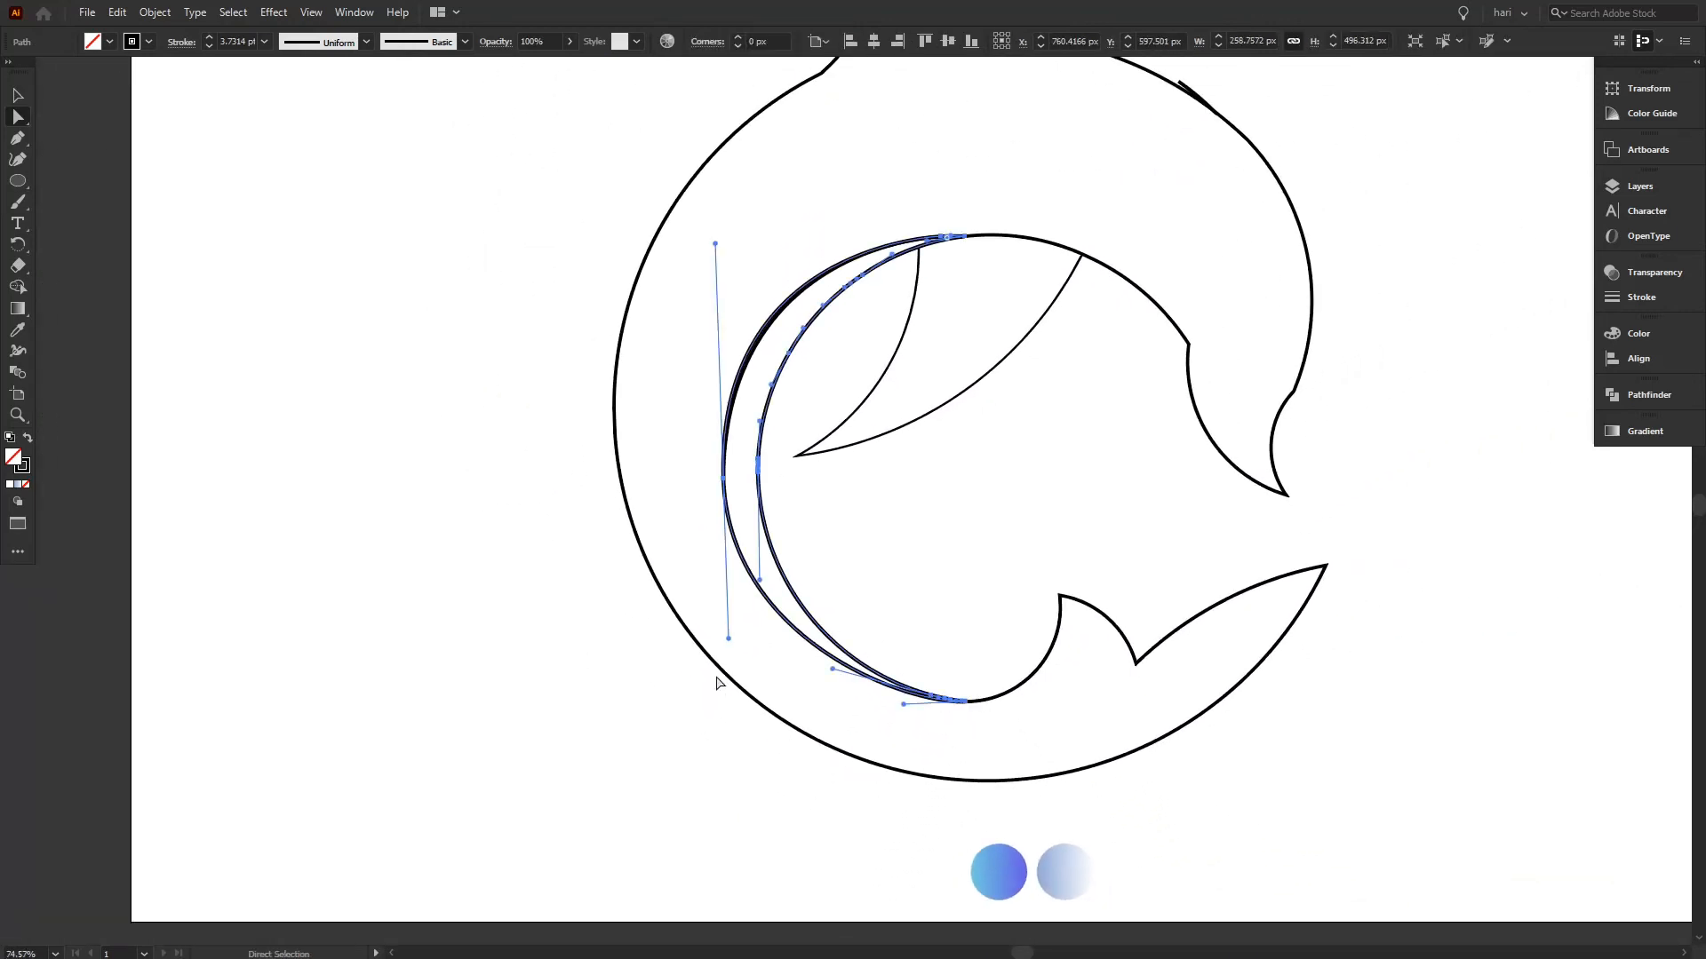
key("ctrl")
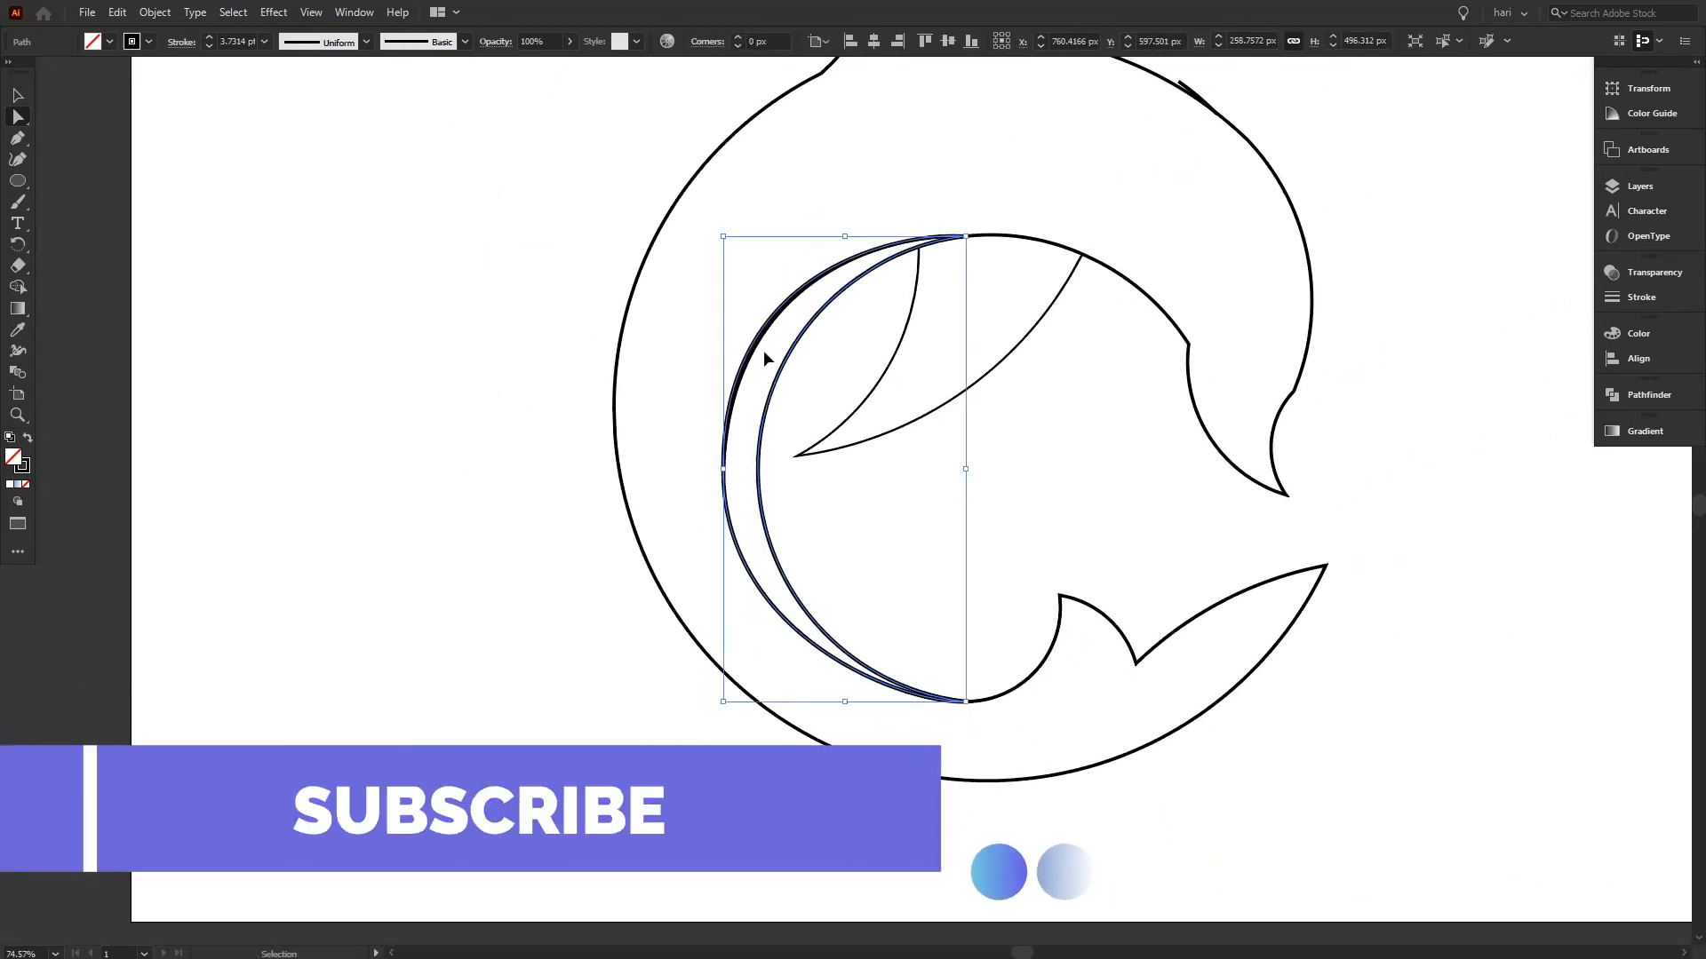
- Select all the dolphin shapes and remove the thin sliver along the crescent's upper outer edge with Shape Builder
scroll(764, 359, "up", 6)
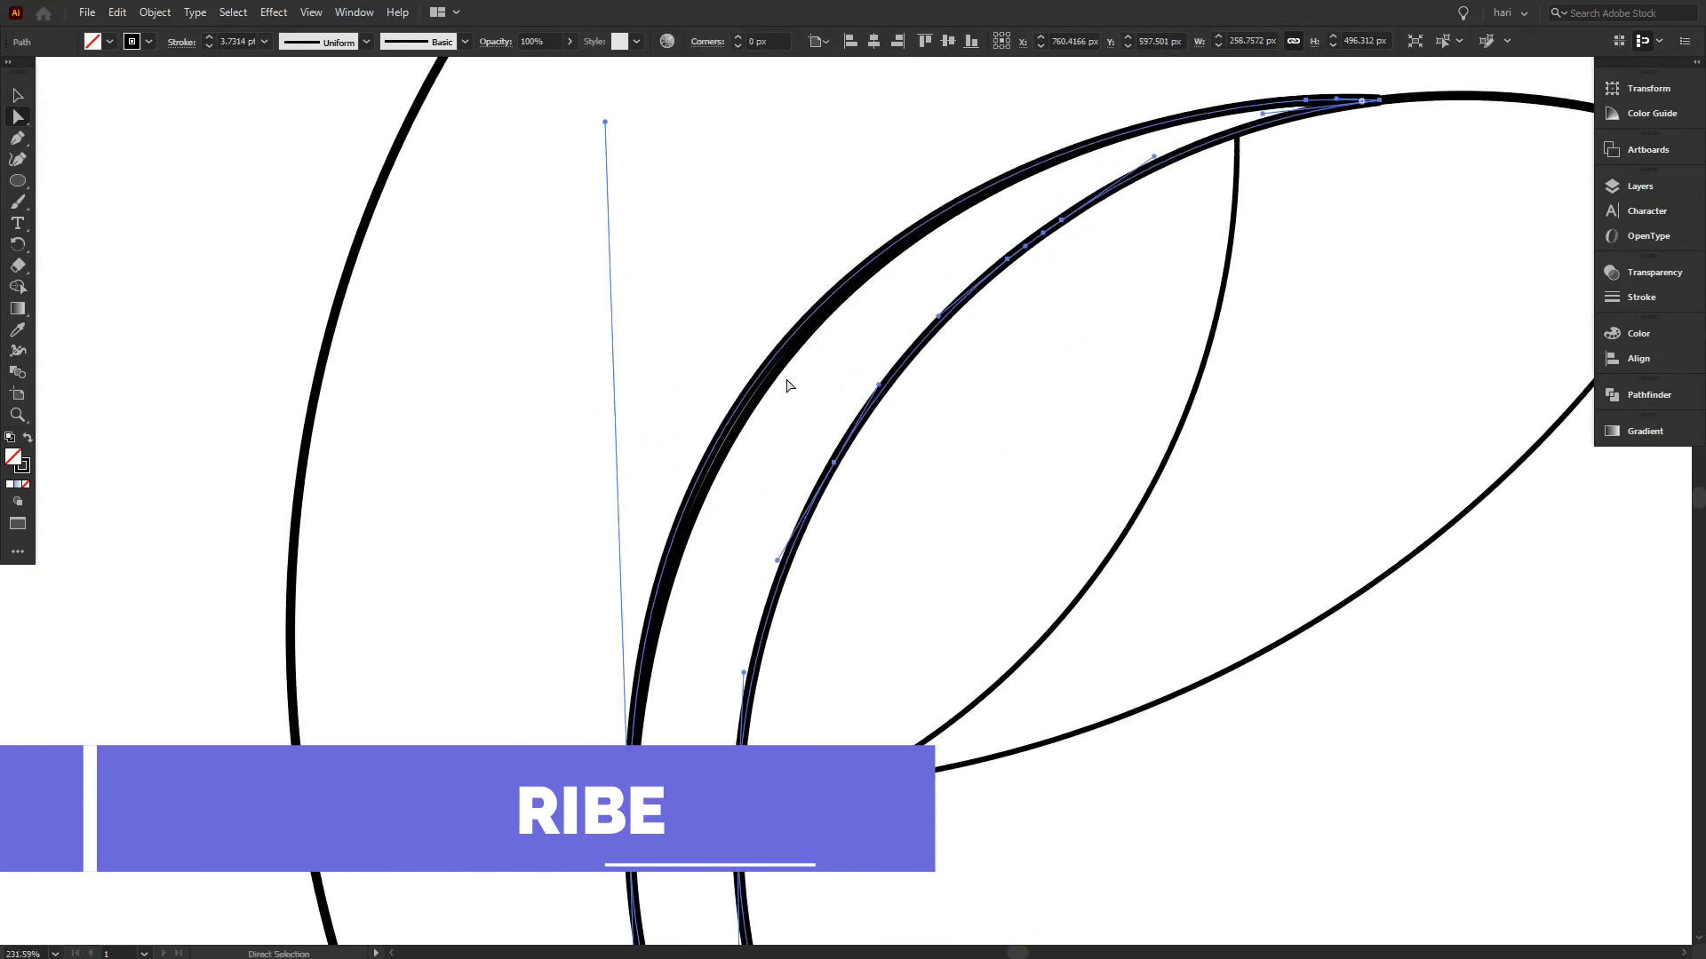
left_click(18, 95)
left_click_drag(273, 140, 1146, 657)
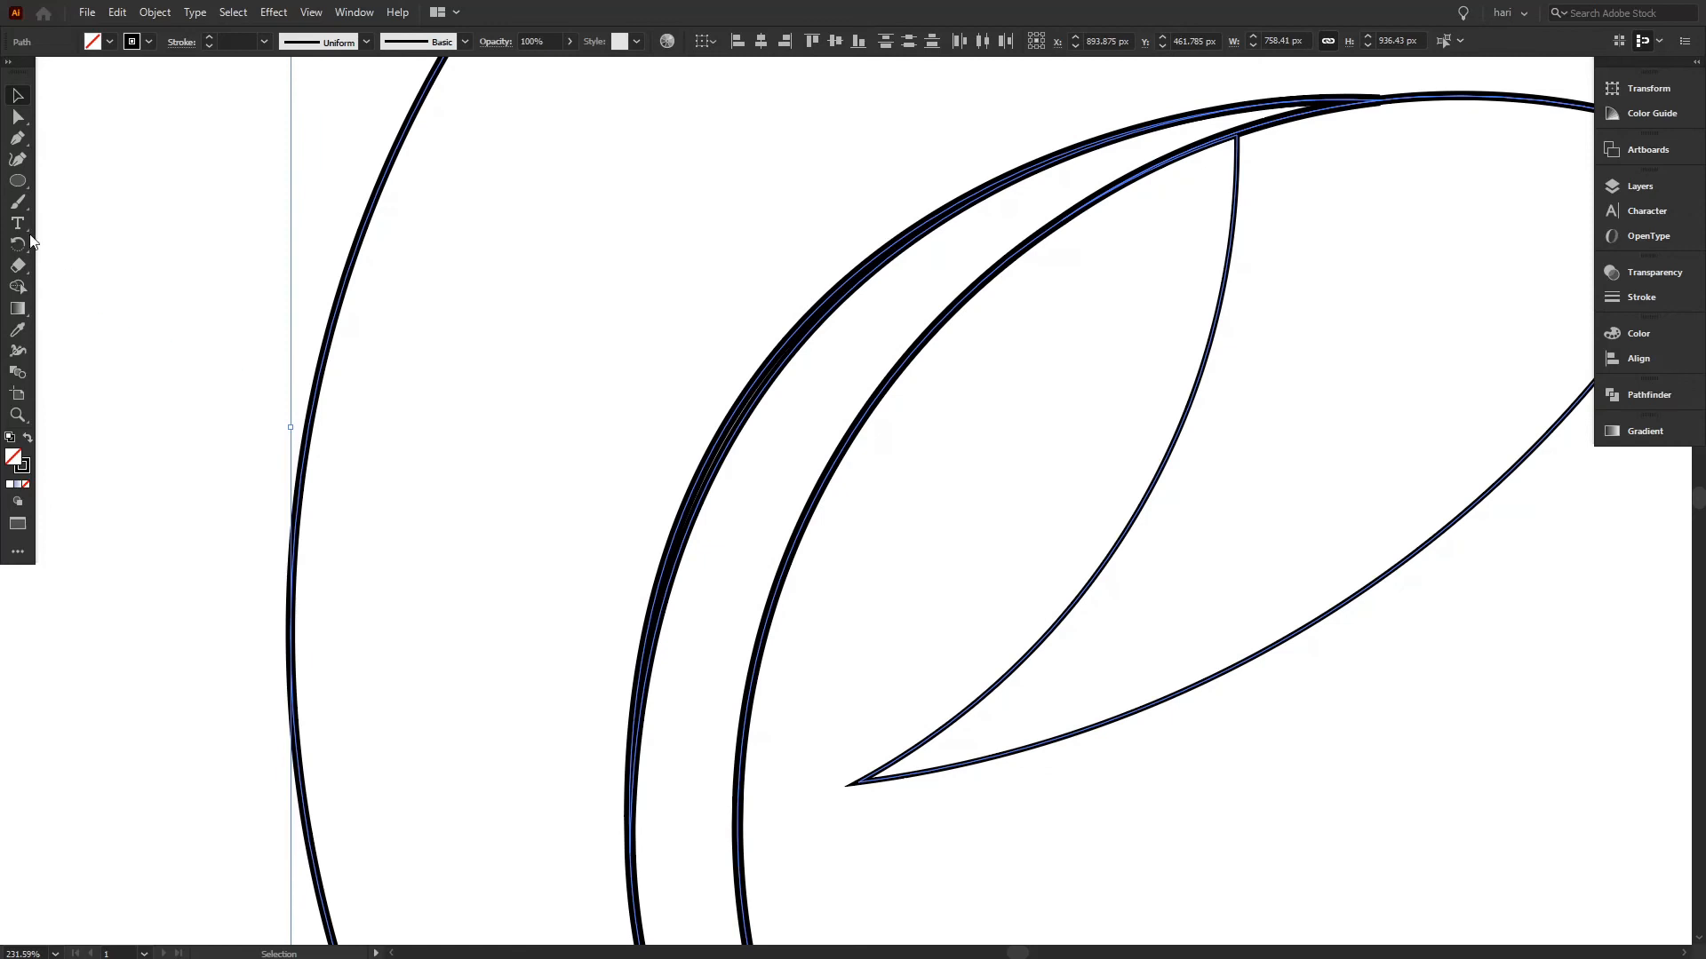
left_click(18, 140)
left_click(20, 287)
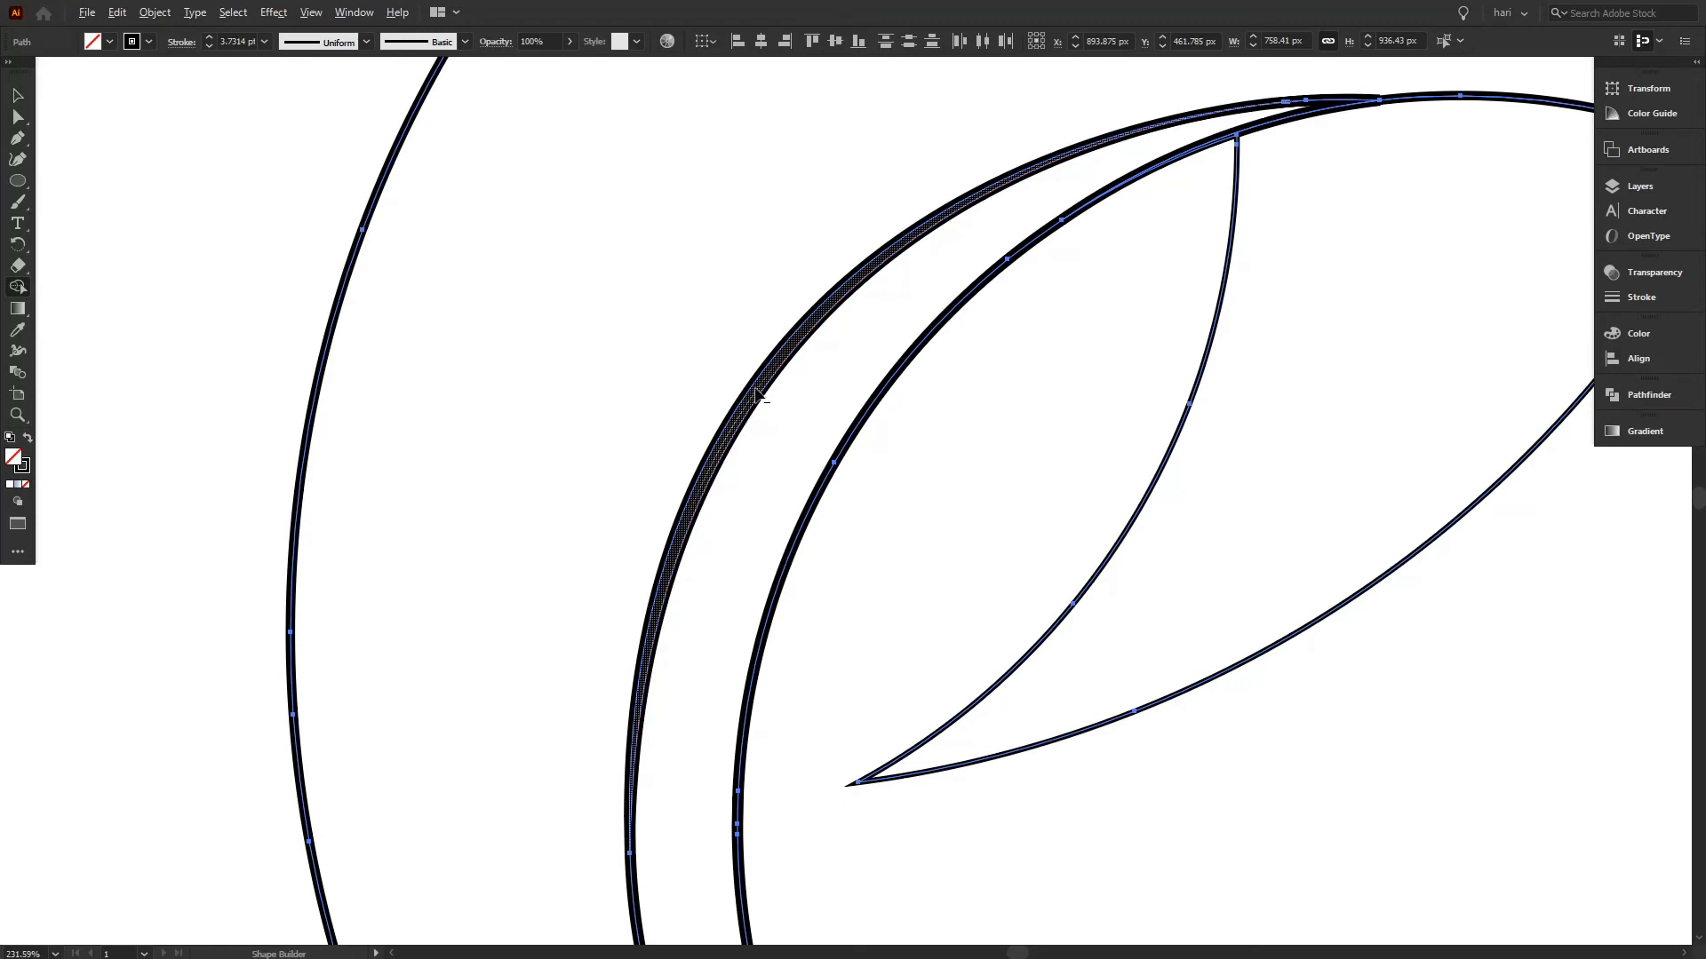
left_click(754, 390, "alt")
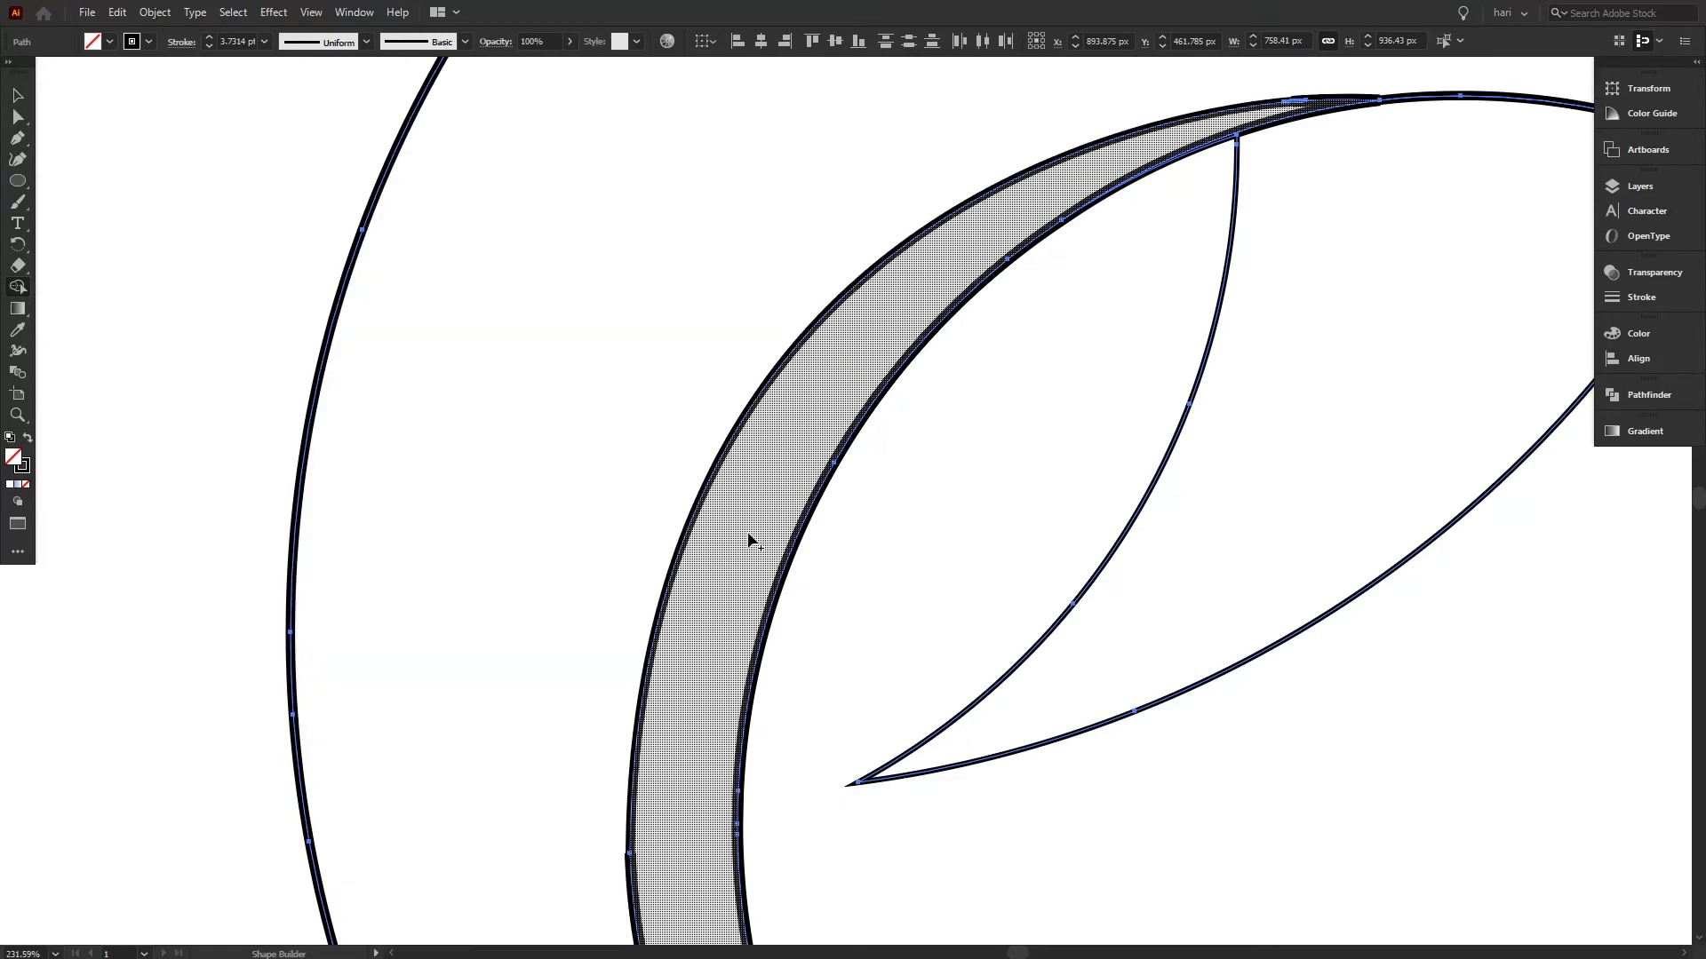
- Select the dolphin body with the stray fragment on its back above the head, and remove the fragment with Shape Builder
key("ctrl+space")
left_click_drag(900, 447, 594, 712)
key("space")
left_click_drag(941, 643, 823, 712)
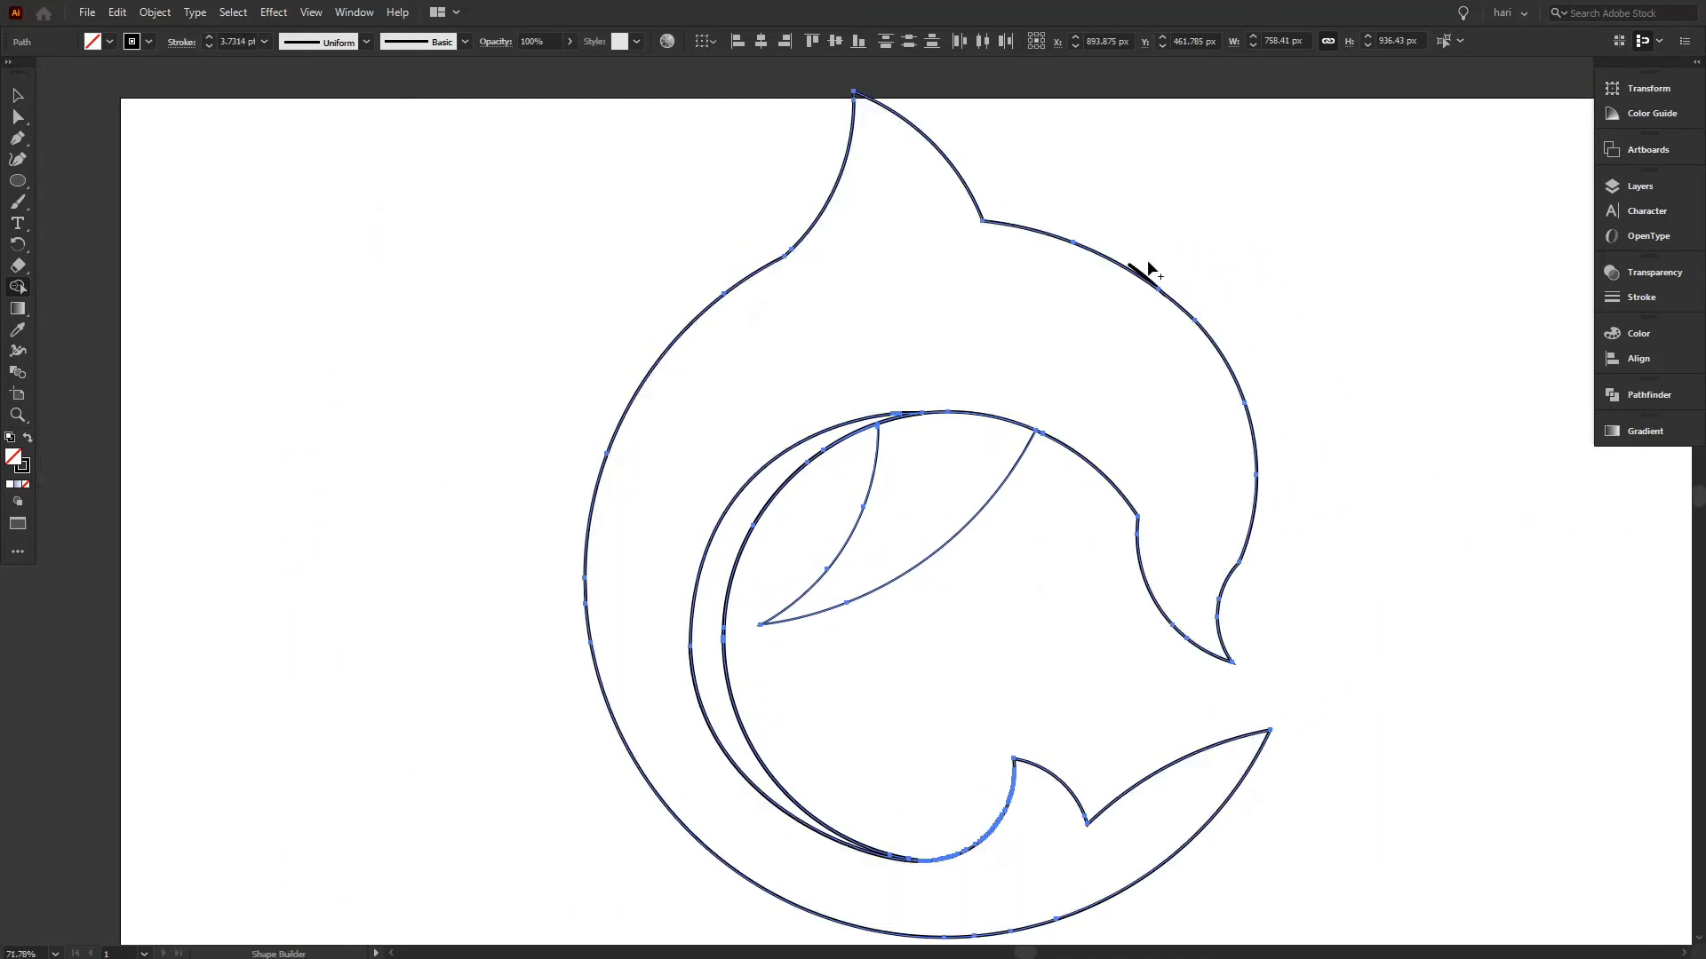
left_click(14, 92)
left_click_drag(1349, 218, 1005, 406)
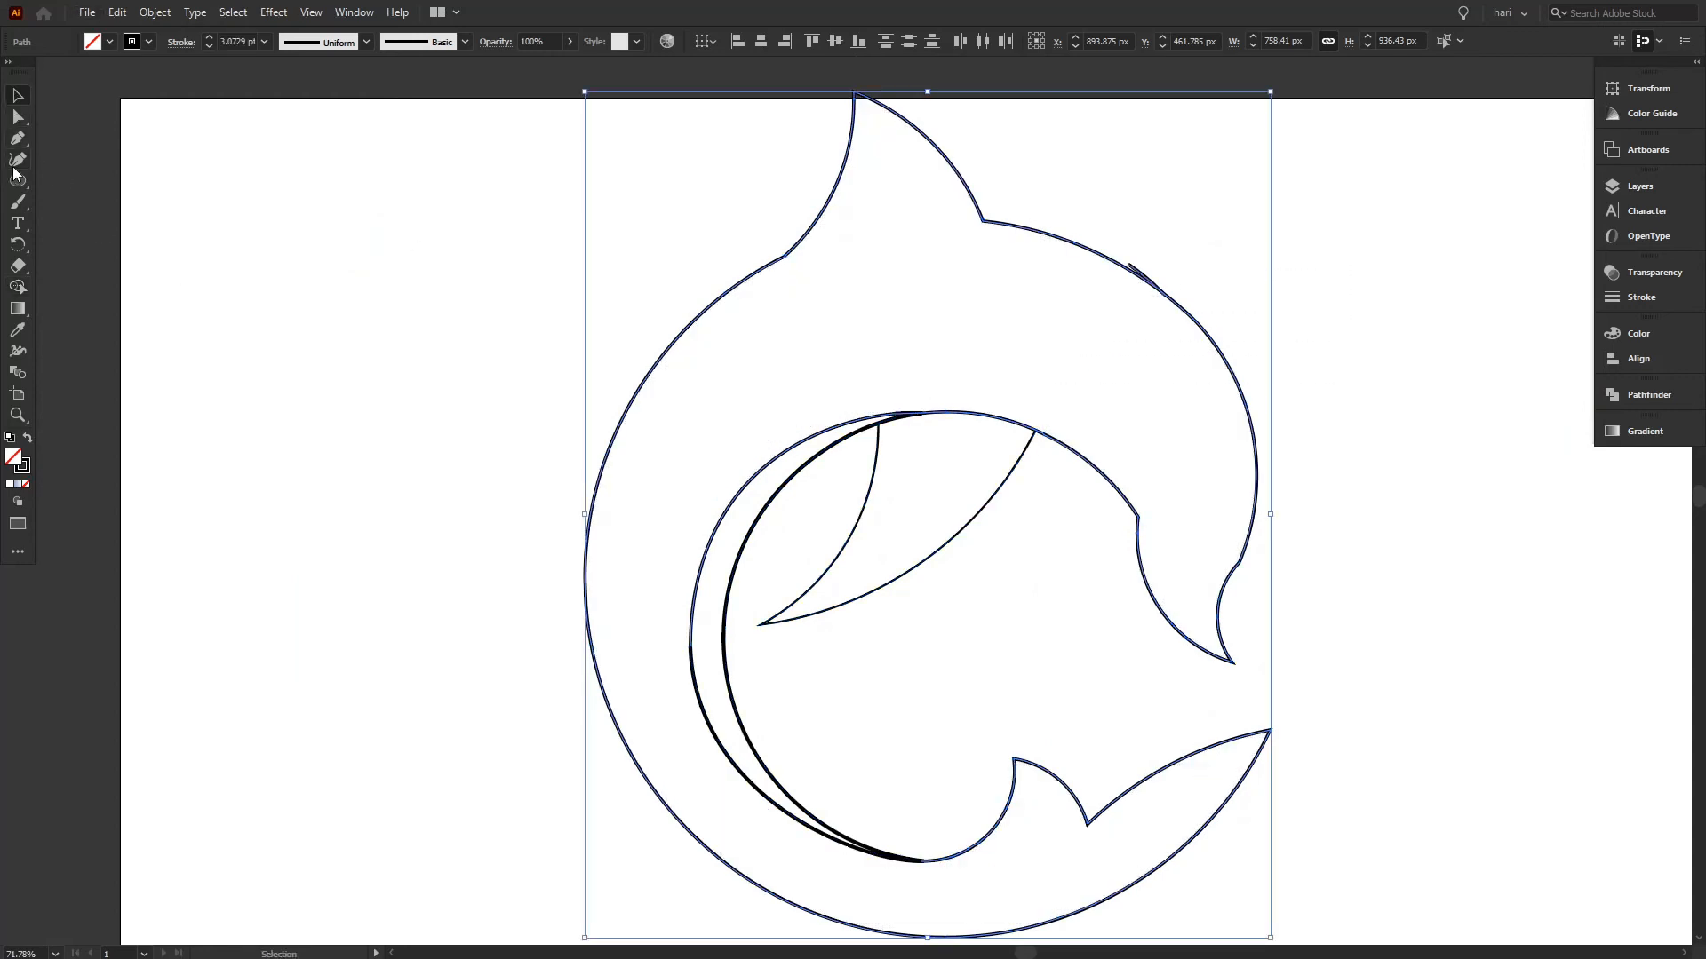
left_click(19, 288)
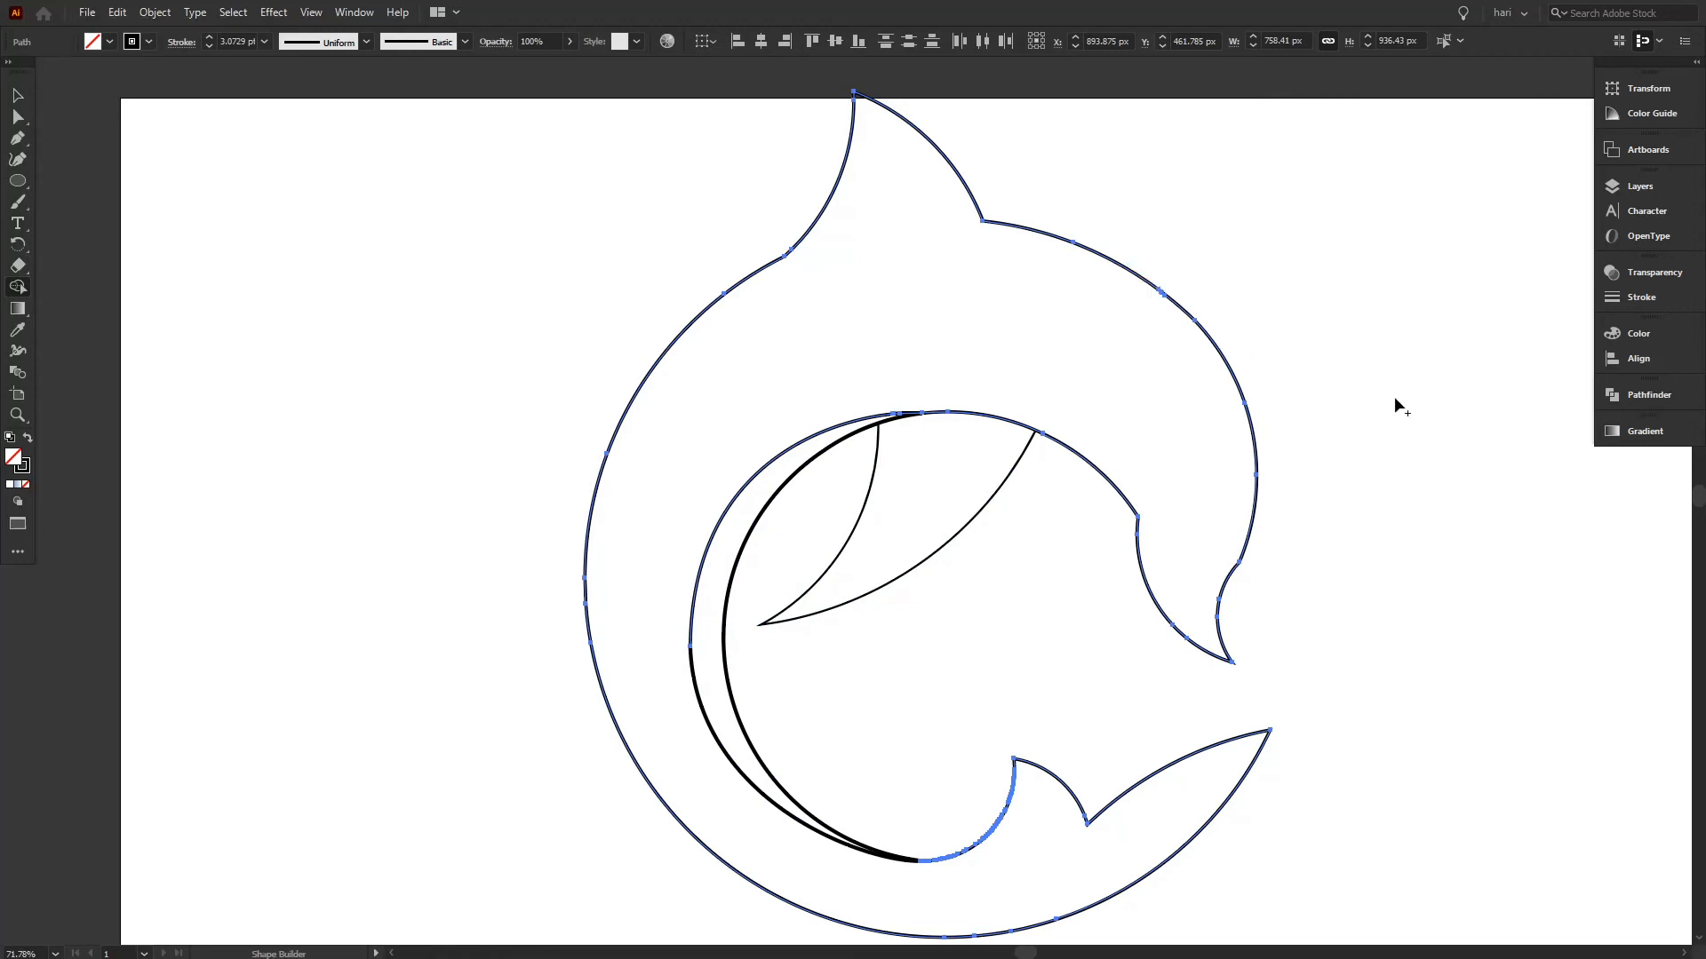
- Select all the dolphin shapes and define the belly crescent as its own region with Shape Builder
left_click(14, 98)
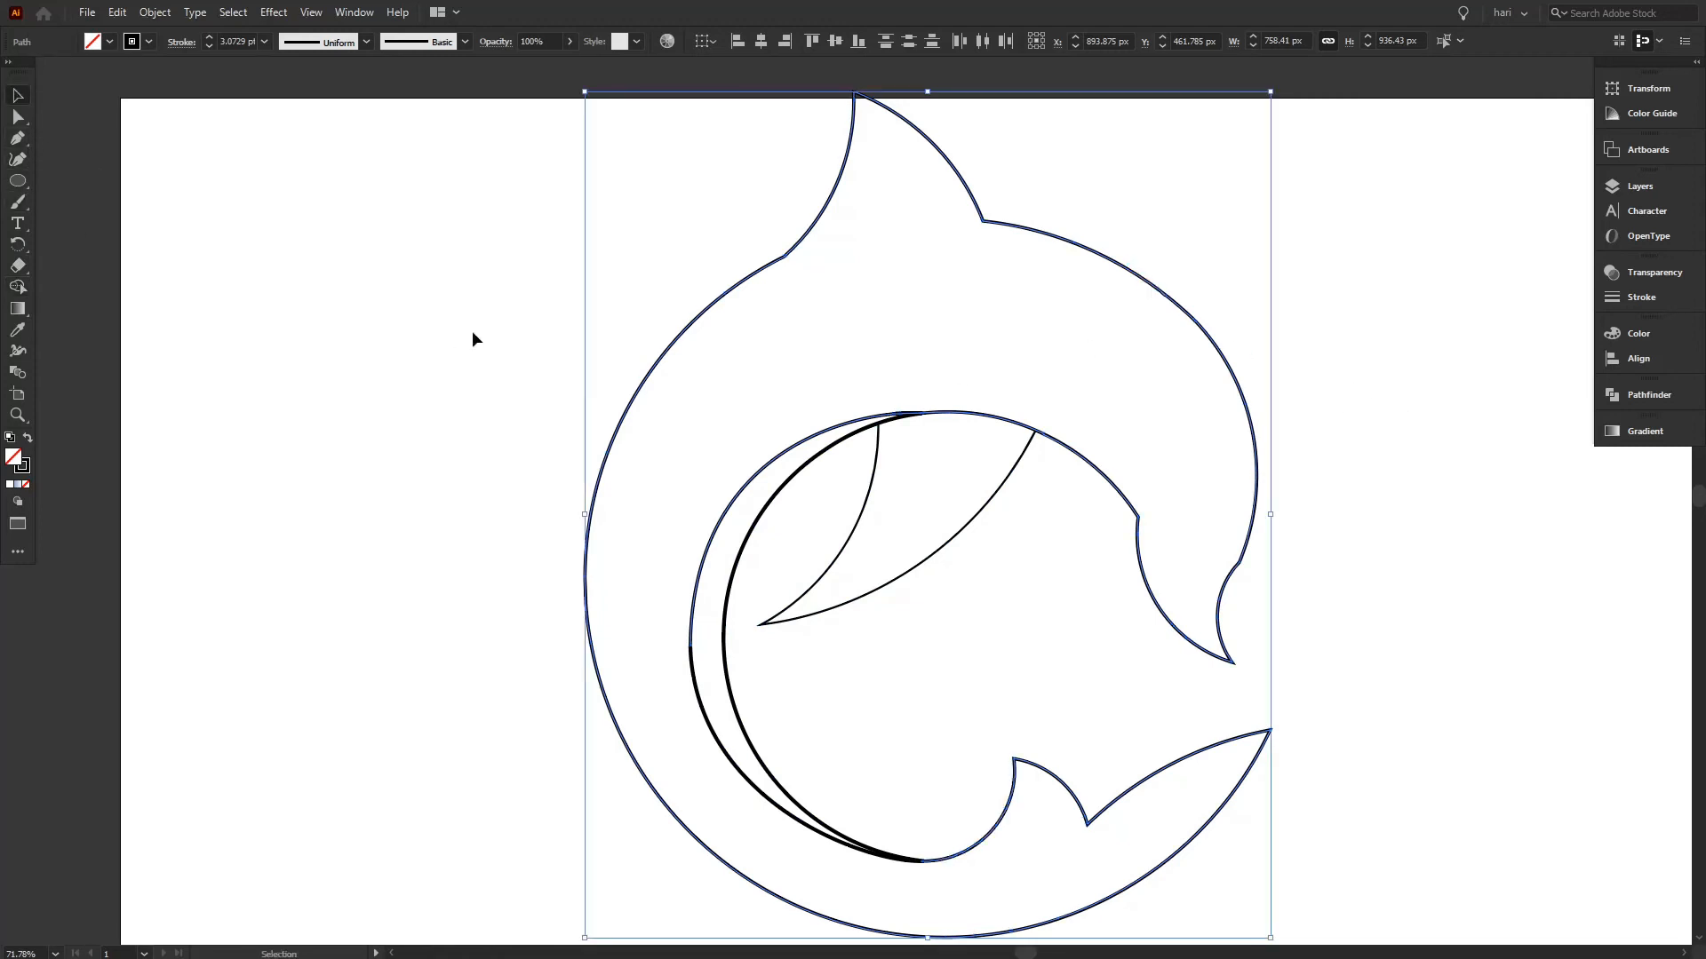
left_click(472, 330)
left_click_drag(418, 323, 1031, 689)
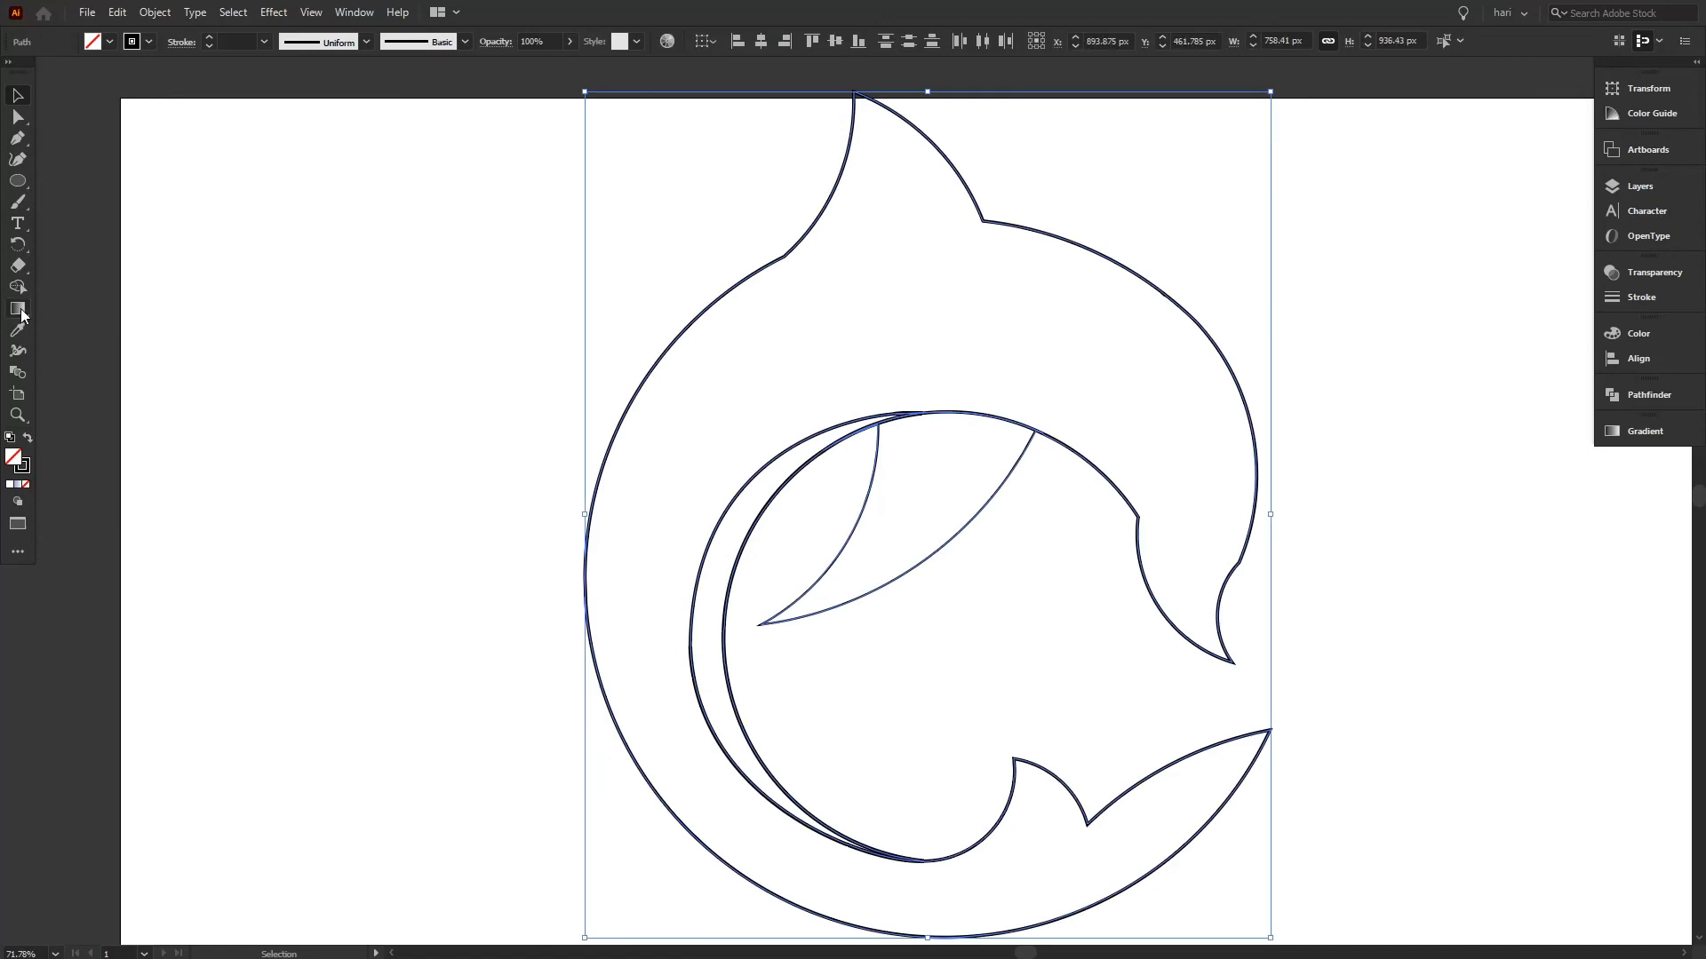
left_click(19, 288)
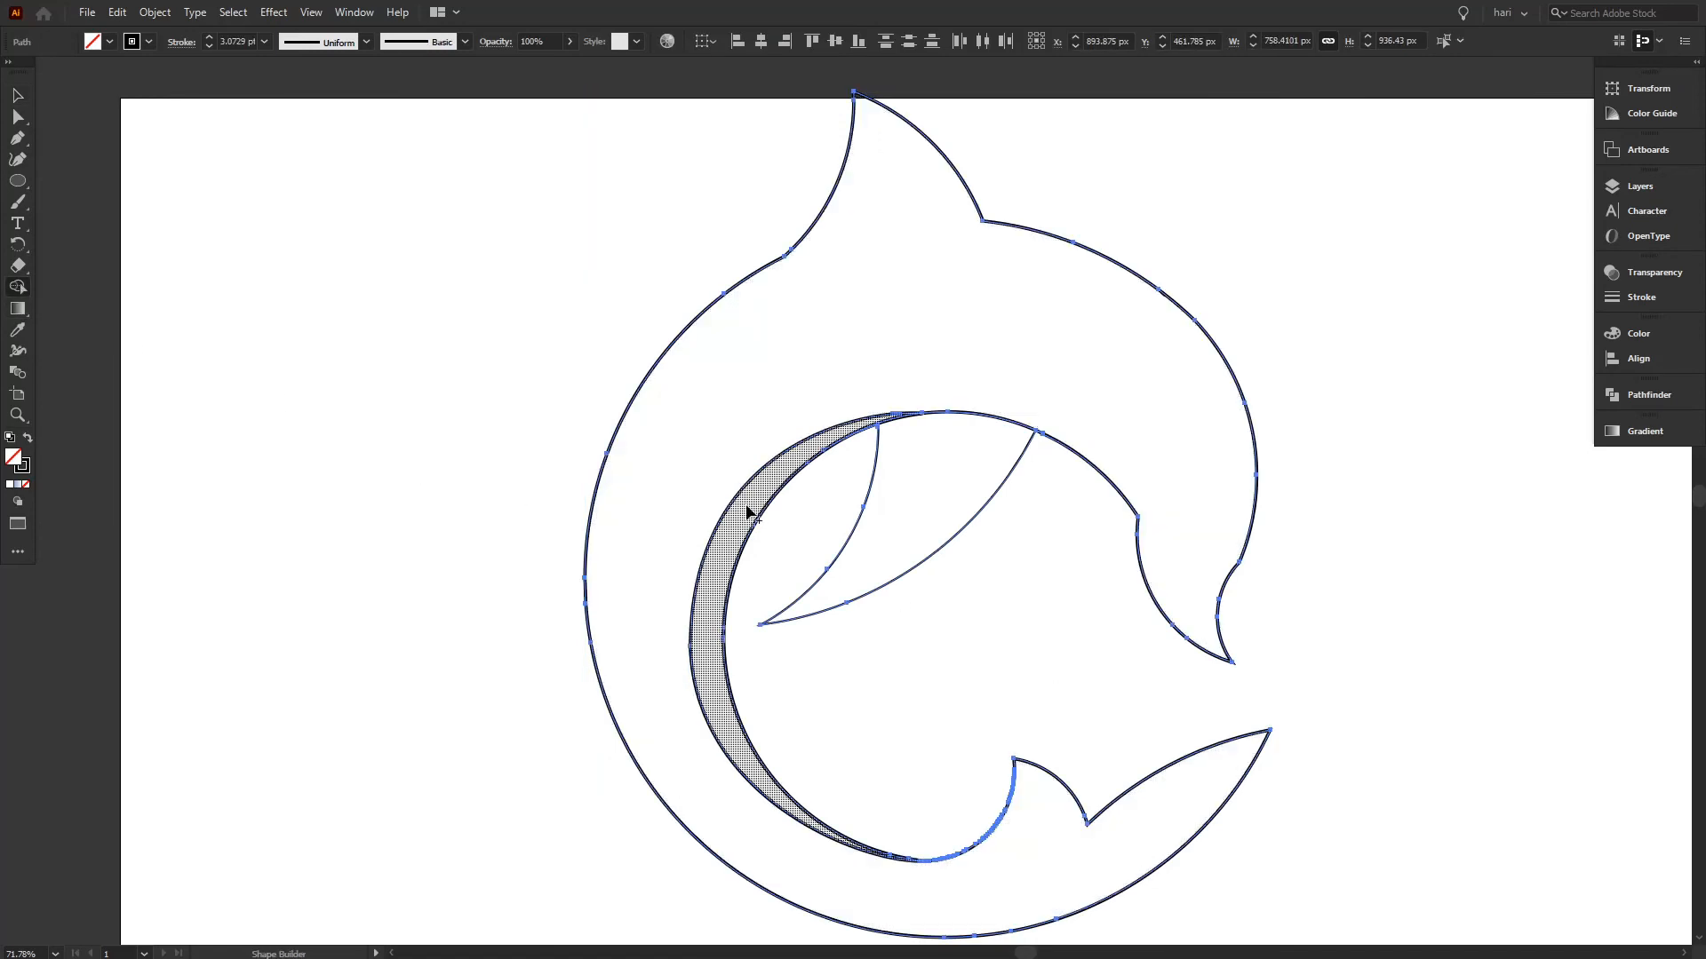
left_click(18, 95)
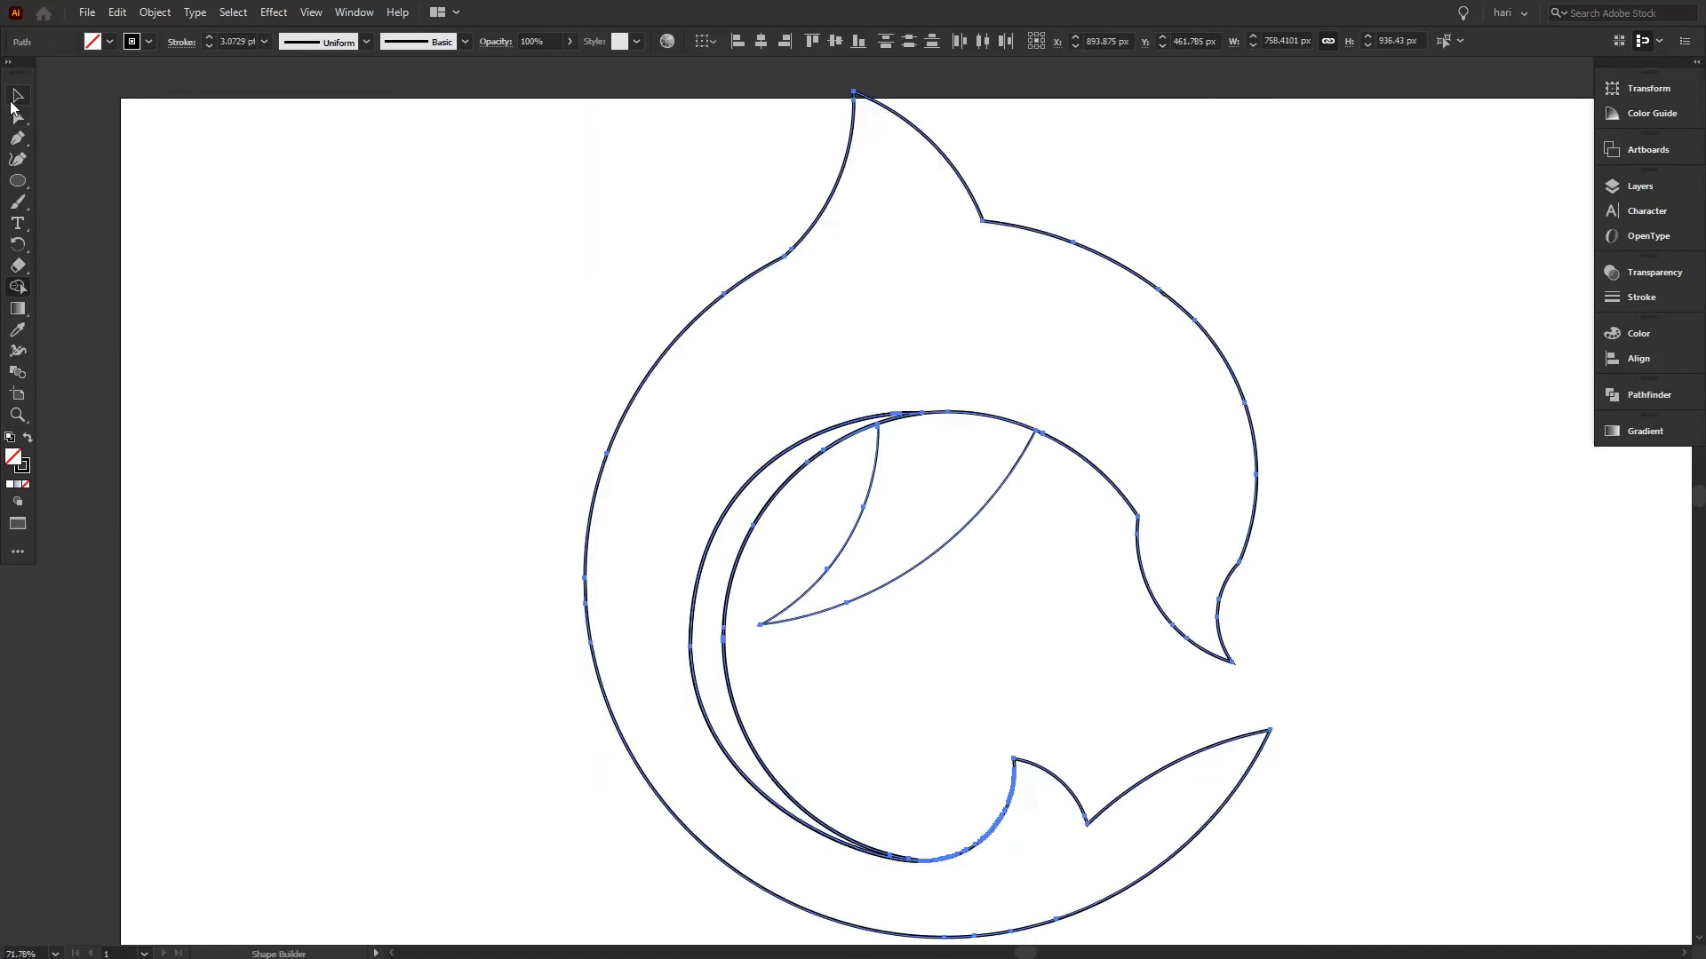
- Fill the dolphin's body with the sample circle's cyan-to-purple gradient and redirect it diagonally, cyan at the head to purple at the lower-left curve
left_click(493, 288)
left_click_drag(693, 344, 700, 365)
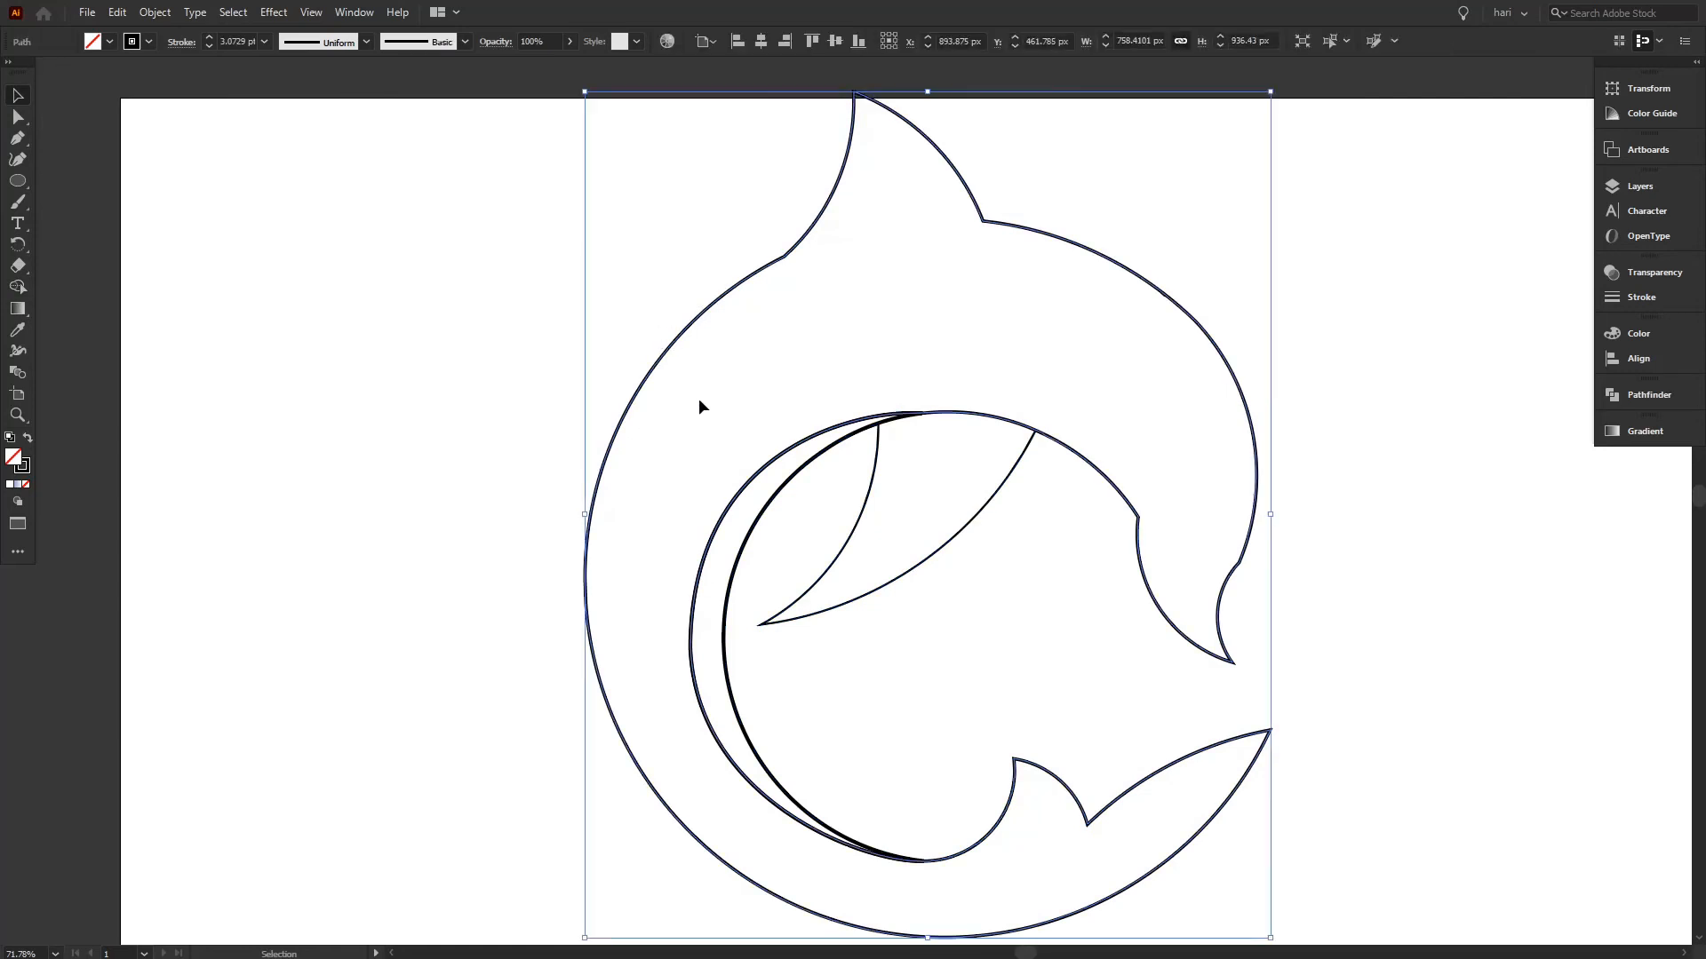
scroll(686, 414, "down", 4)
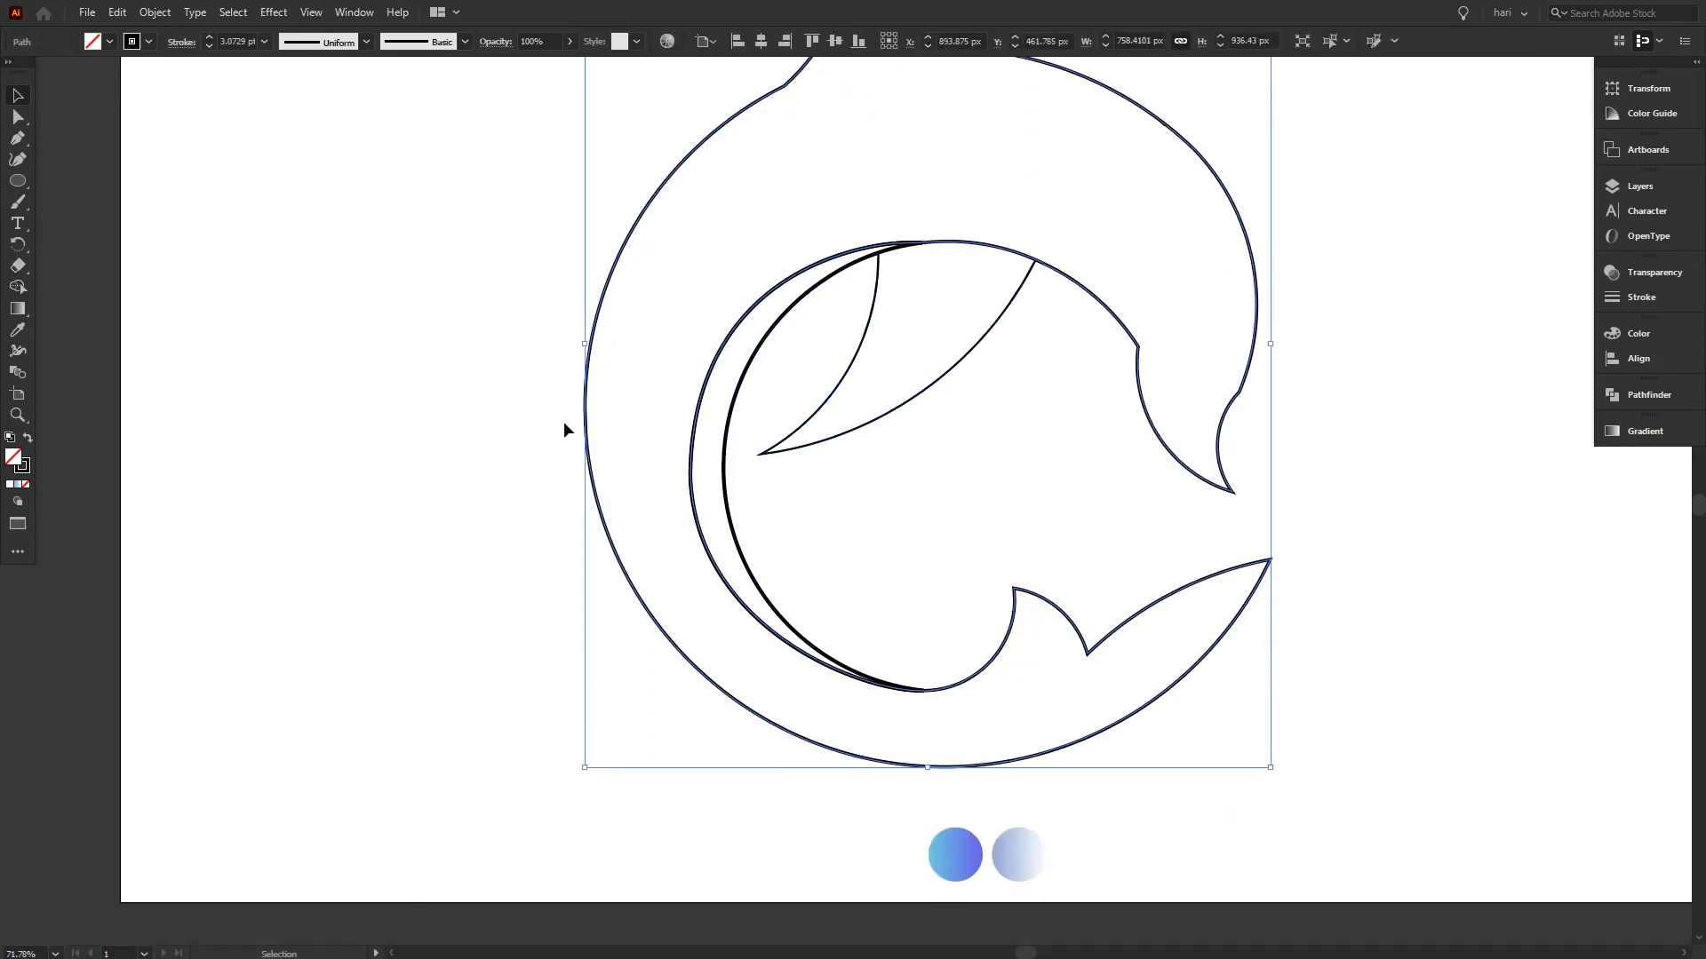
left_click(18, 333)
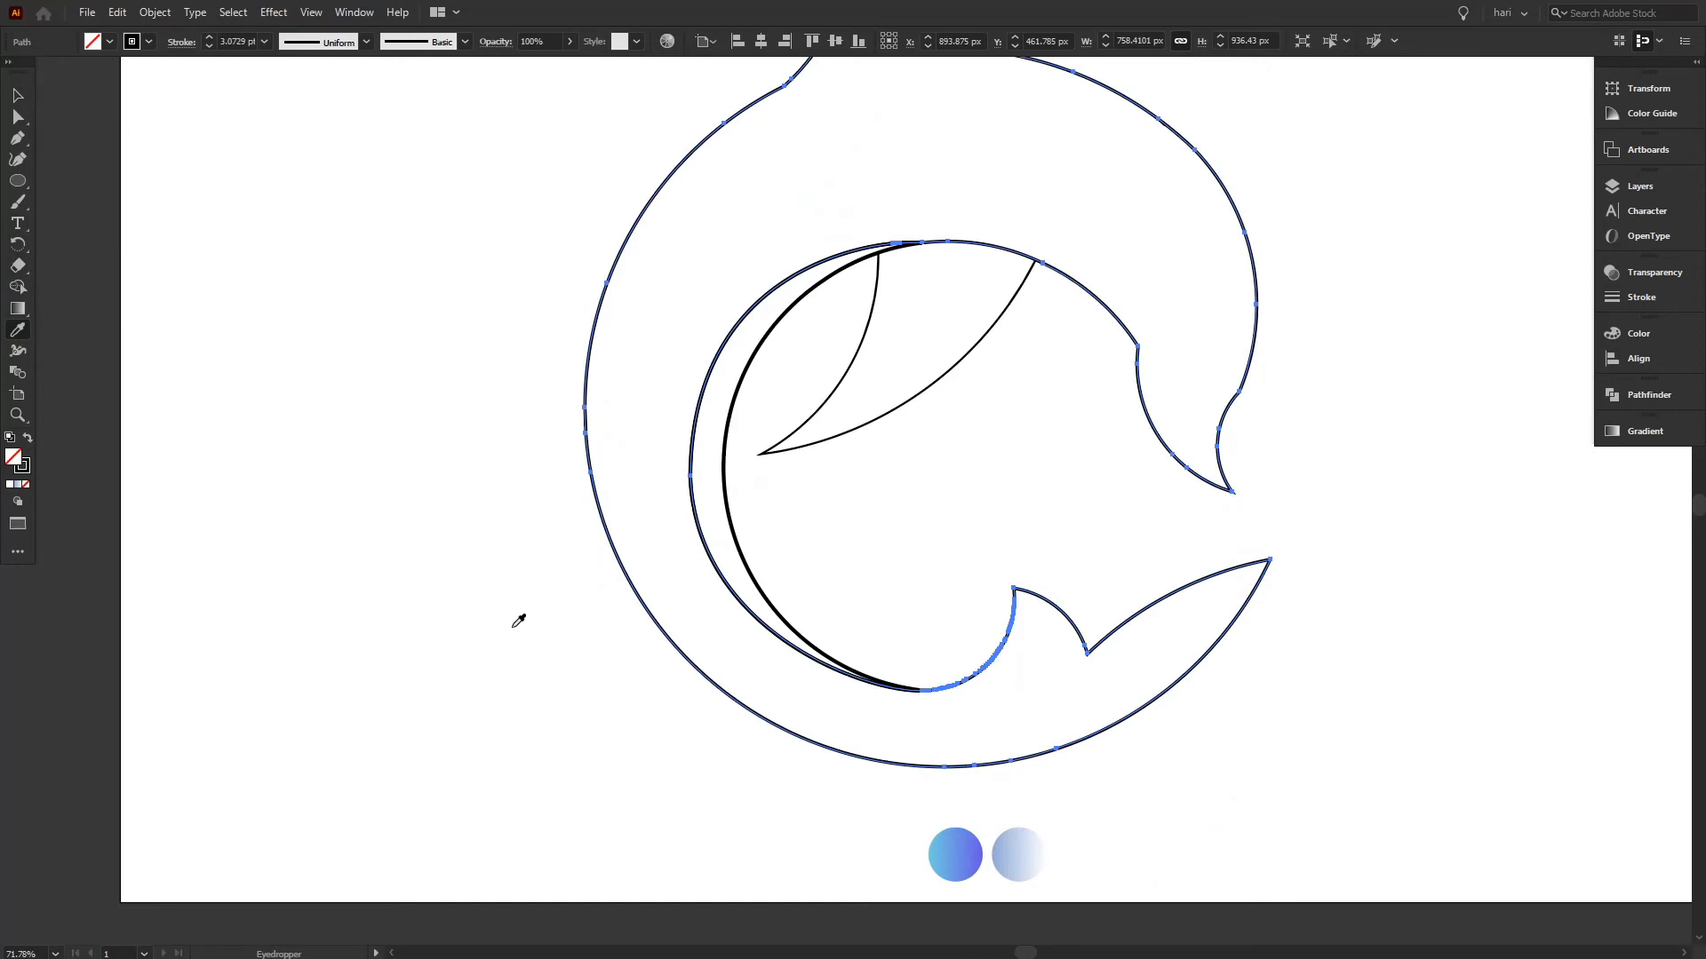
left_click(947, 850)
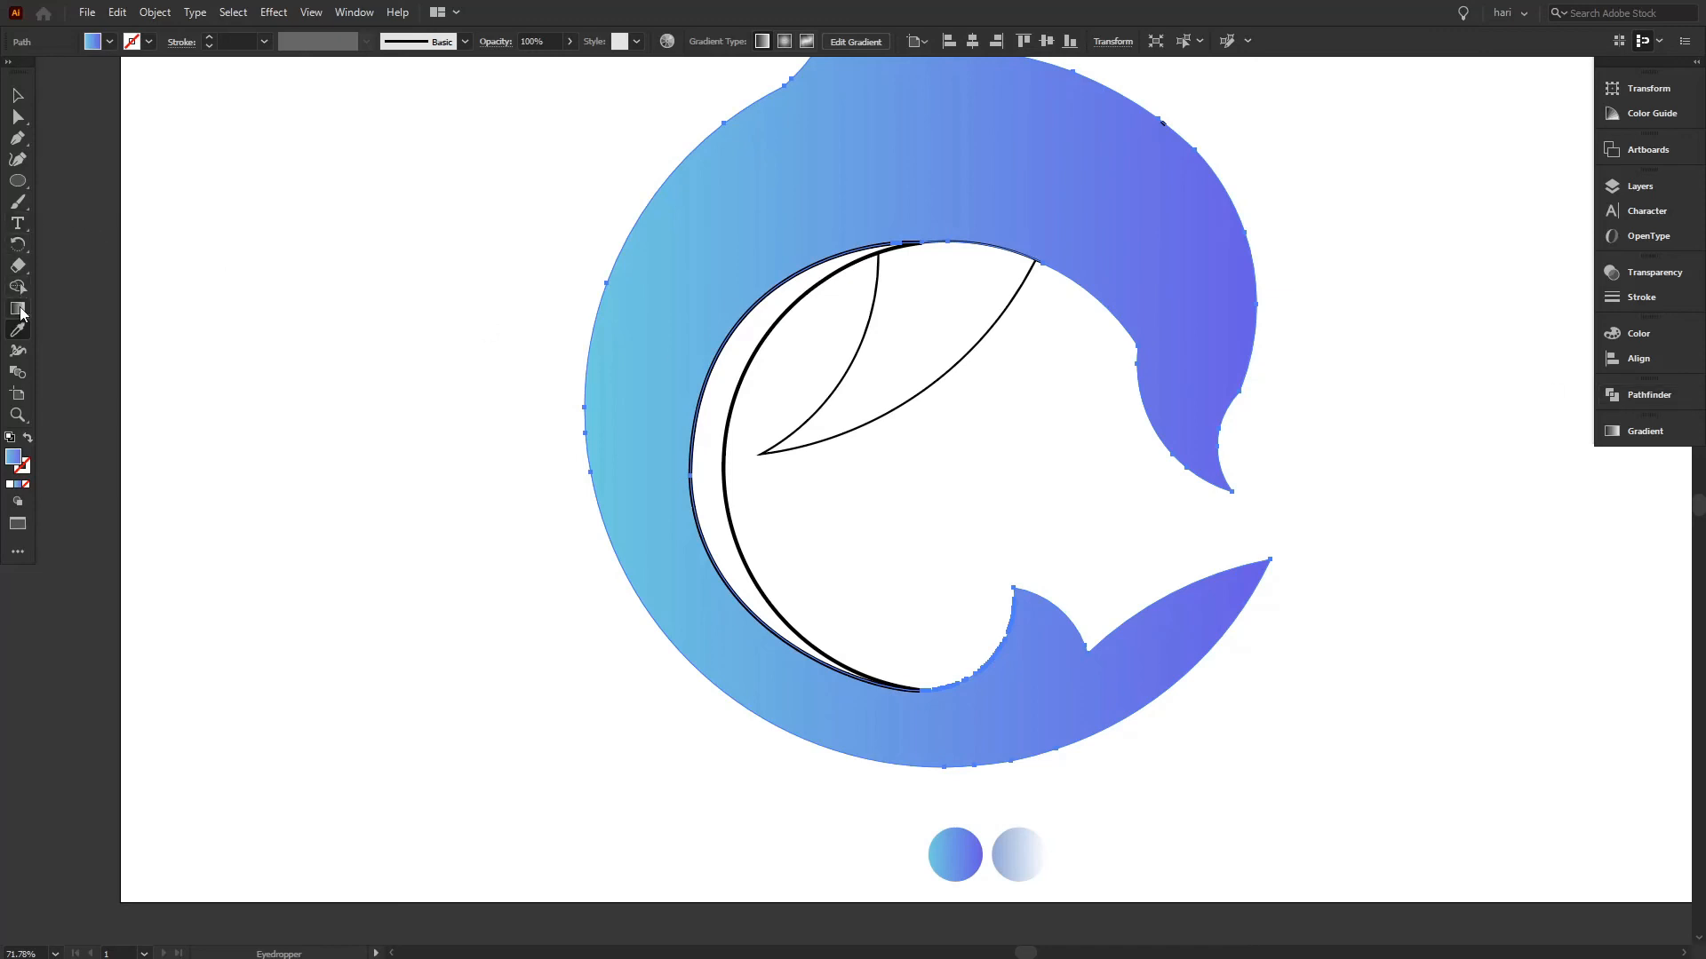
left_click(18, 309)
mouse_move(1228, 372)
left_mouse_down()
mouse_move(1039, 381)
mouse_move(998, 423)
mouse_move(1055, 550)
mouse_move(1142, 610)
mouse_move(1199, 616)
mouse_move(1075, 615)
mouse_move(1263, 681)
mouse_move(1297, 717)
mouse_move(1196, 788)
mouse_move(1094, 757)
mouse_move(844, 740)
left_mouse_up()
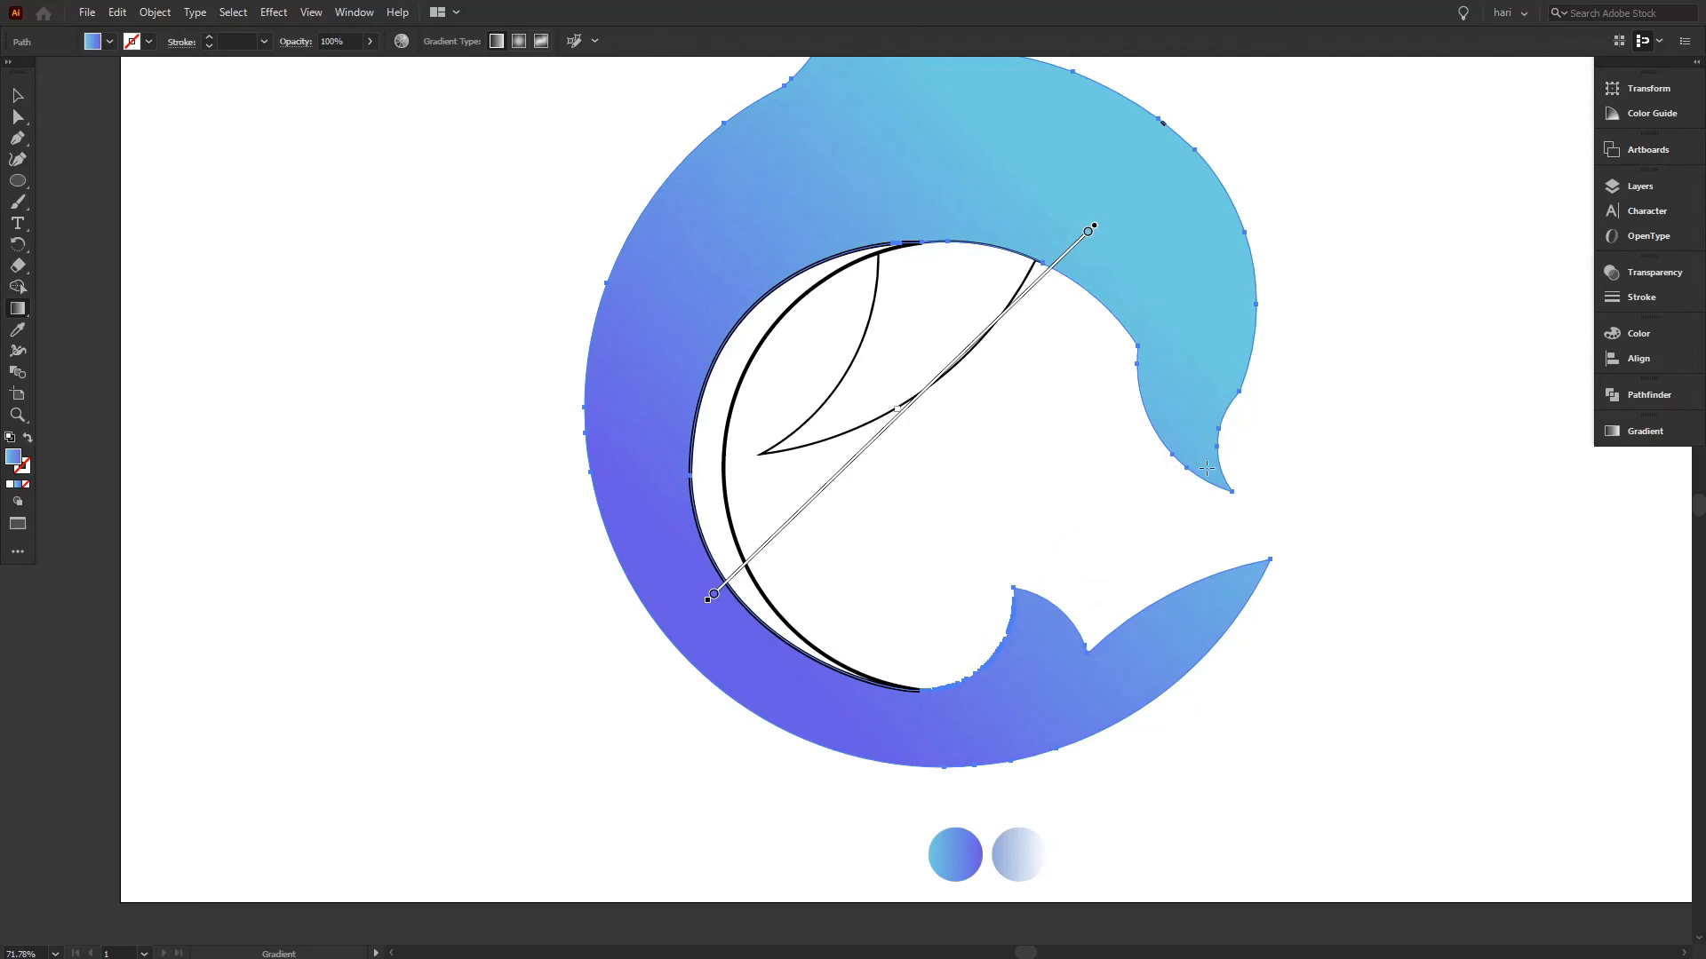
- Redirect the dolphin body's gradient more steeply, with cyan across the back and head and purple at the lower-left curve, and deselect it
mouse_move(1215, 479)
left_mouse_down()
mouse_move(1146, 547)
mouse_move(1020, 430)
mouse_move(932, 529)
mouse_move(926, 606)
mouse_move(1001, 743)
mouse_move(1165, 855)
mouse_move(1040, 833)
left_mouse_up()
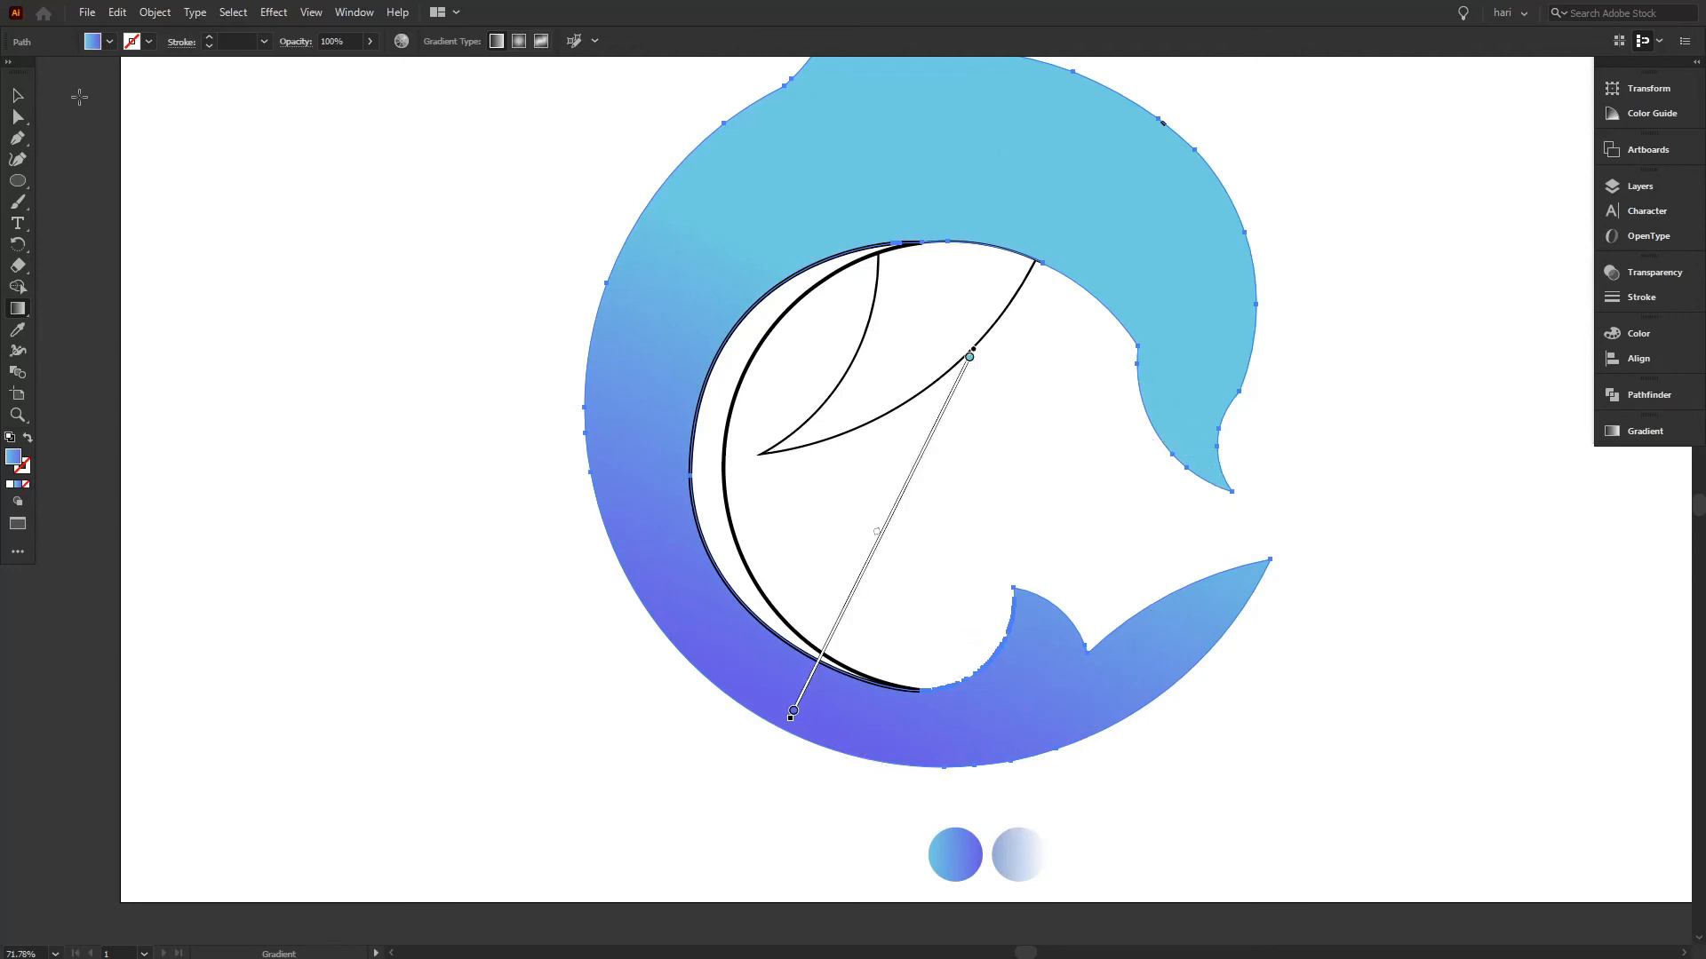
left_click(22, 96)
left_click(224, 195)
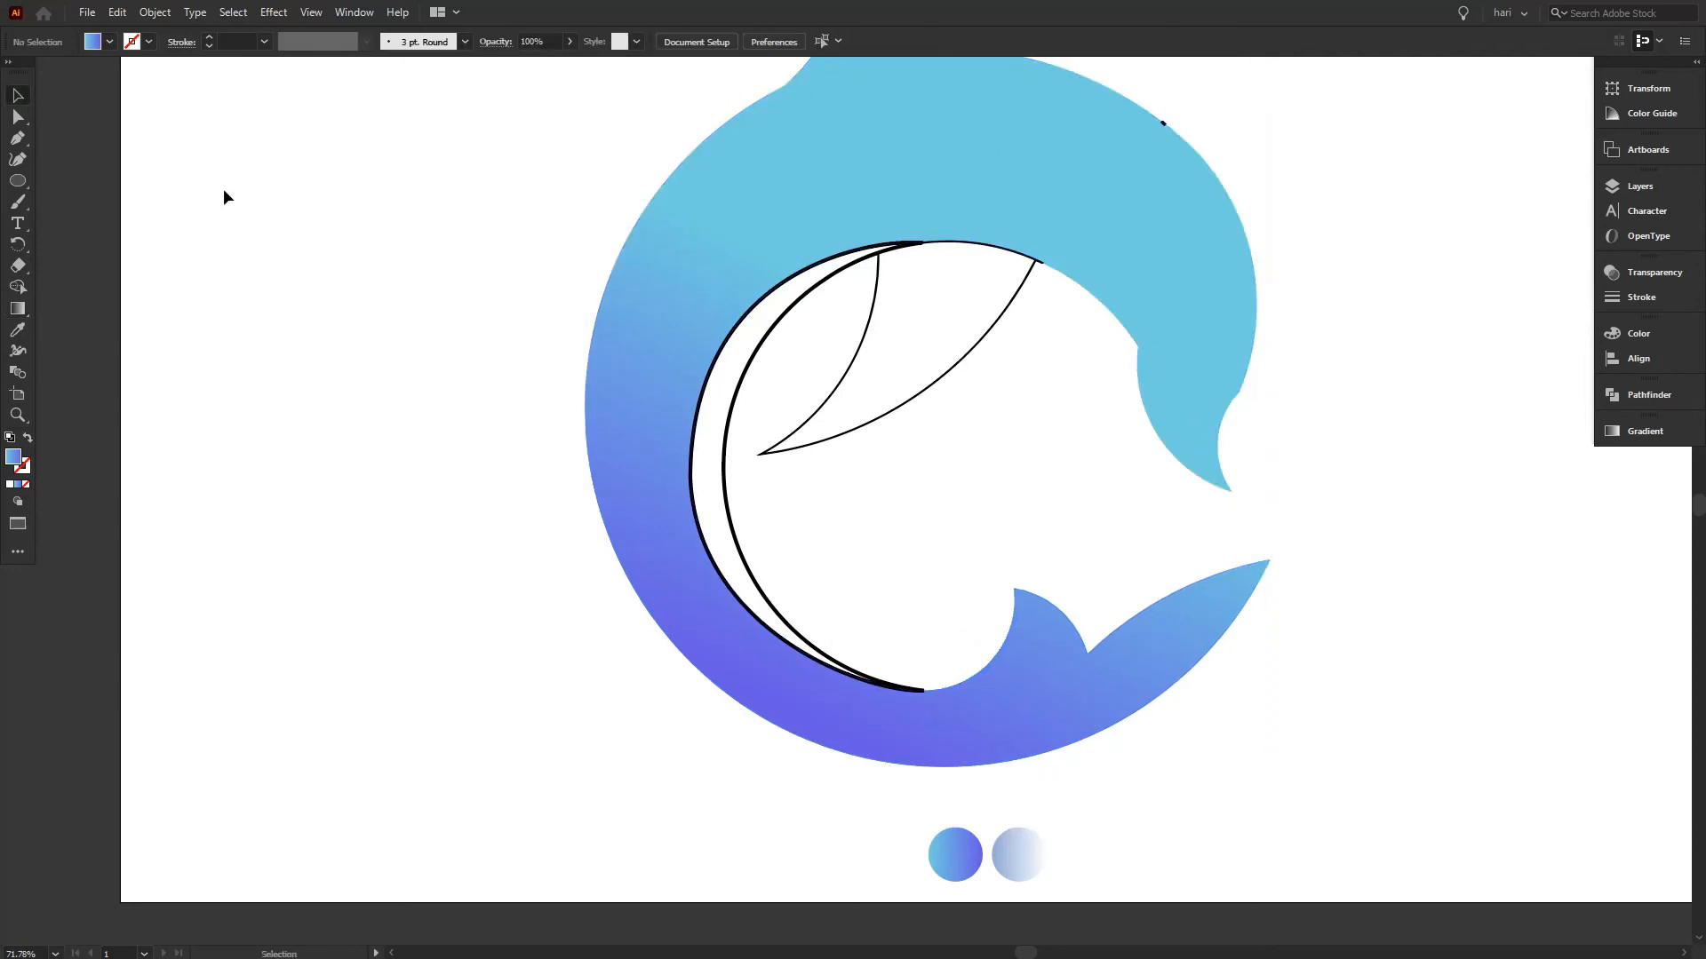
- Fill the dolphin's side fin with the sample circle's cyan-to-purple gradient using the Eyedropper
scroll(646, 431, "up", 3)
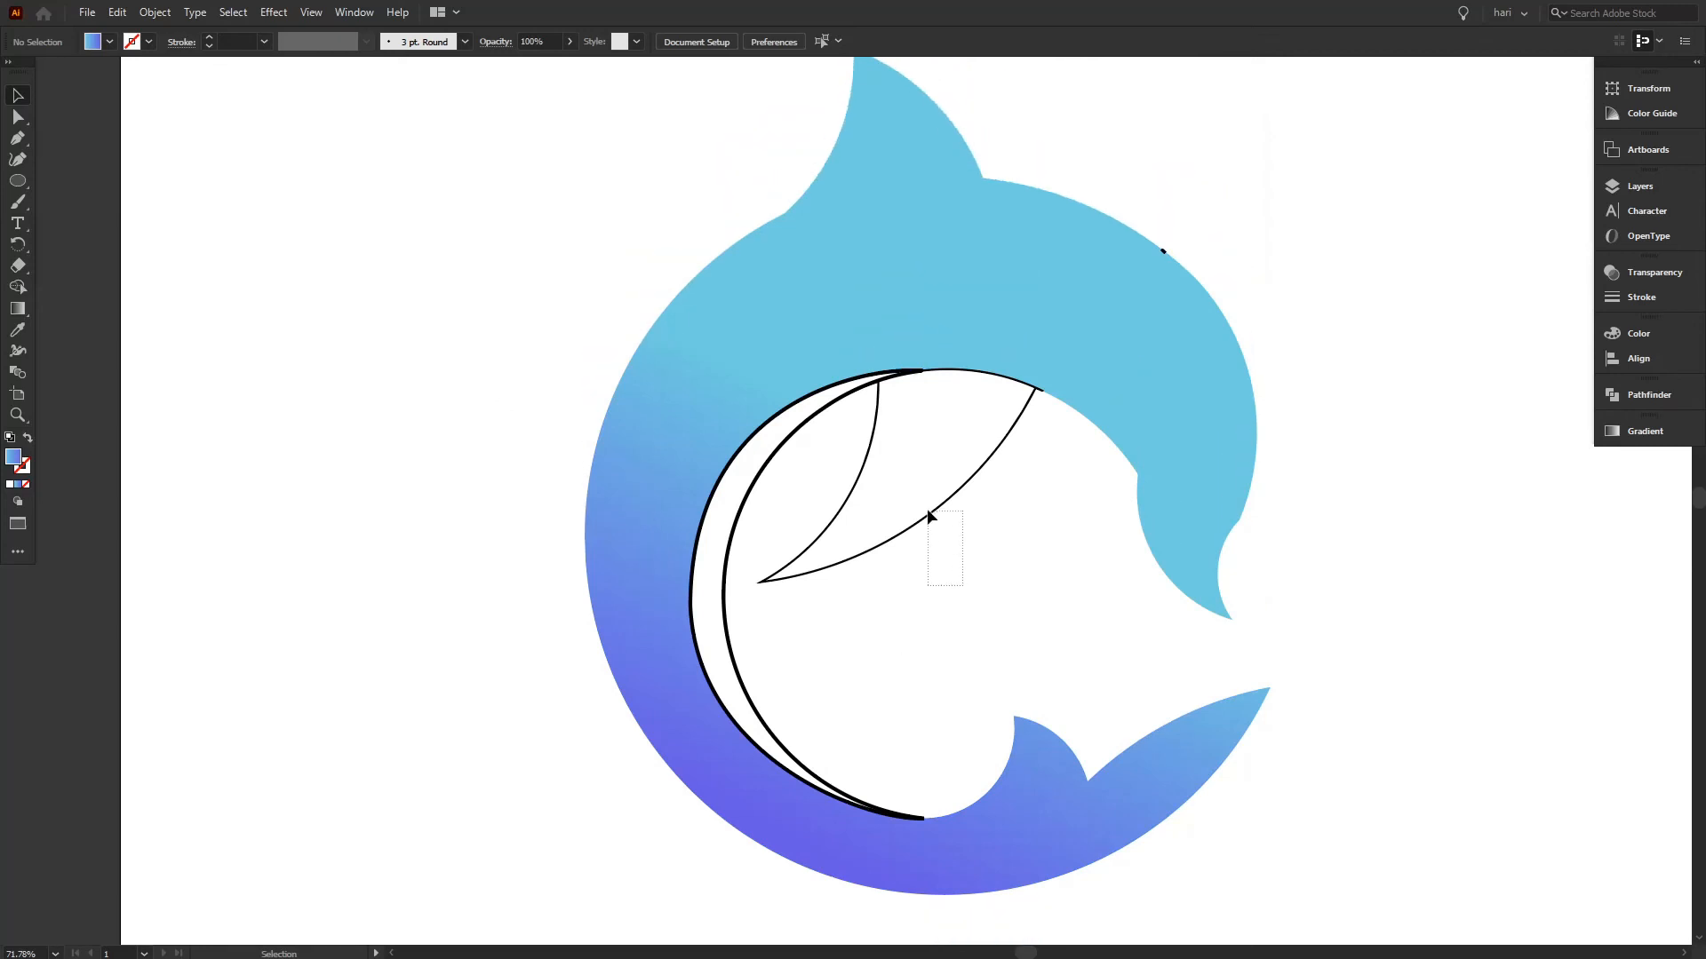
left_click(929, 515)
scroll(950, 537, "down", 3)
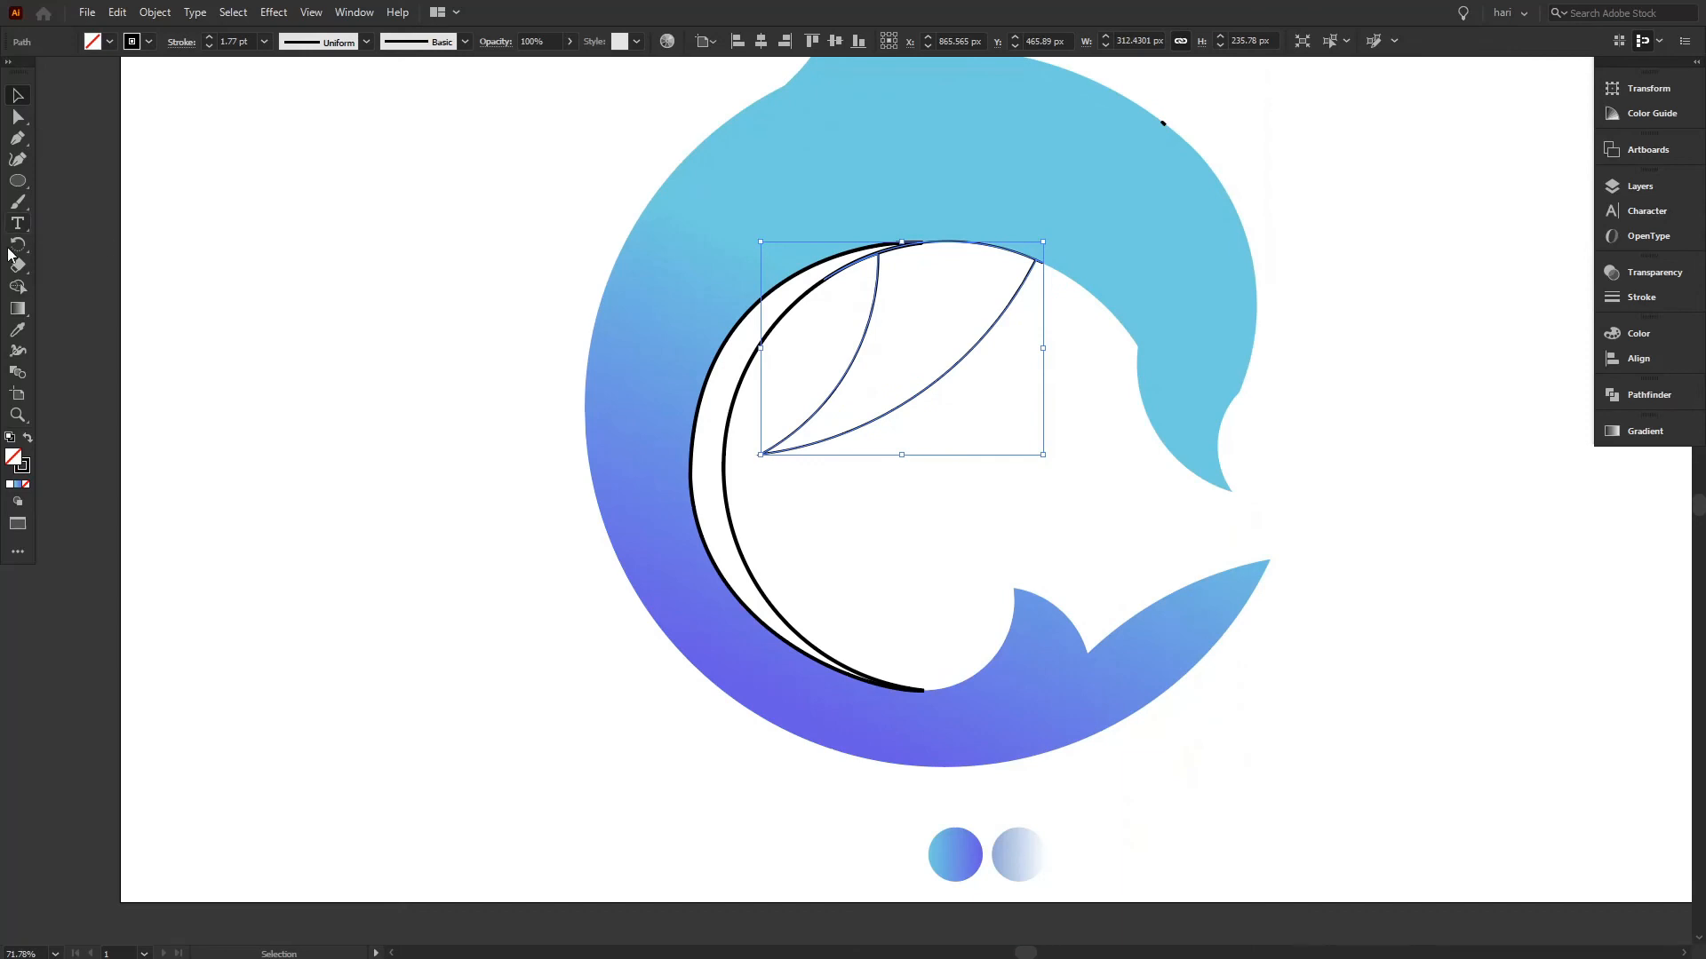
left_click(19, 332)
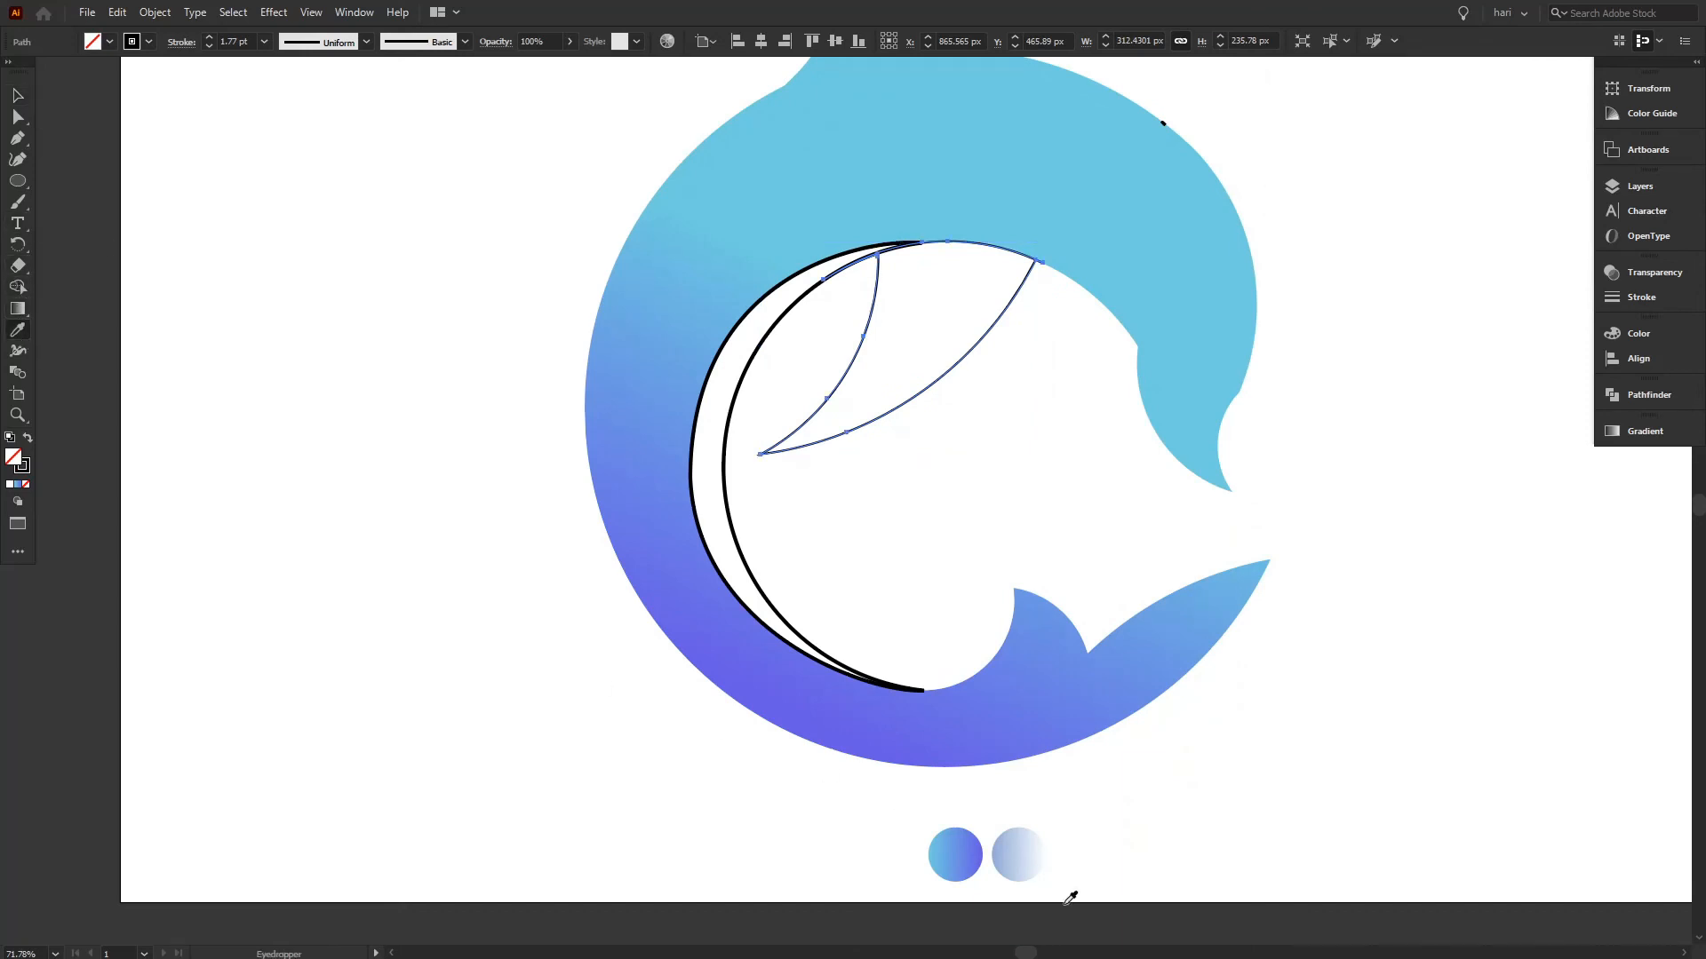
left_click(953, 855)
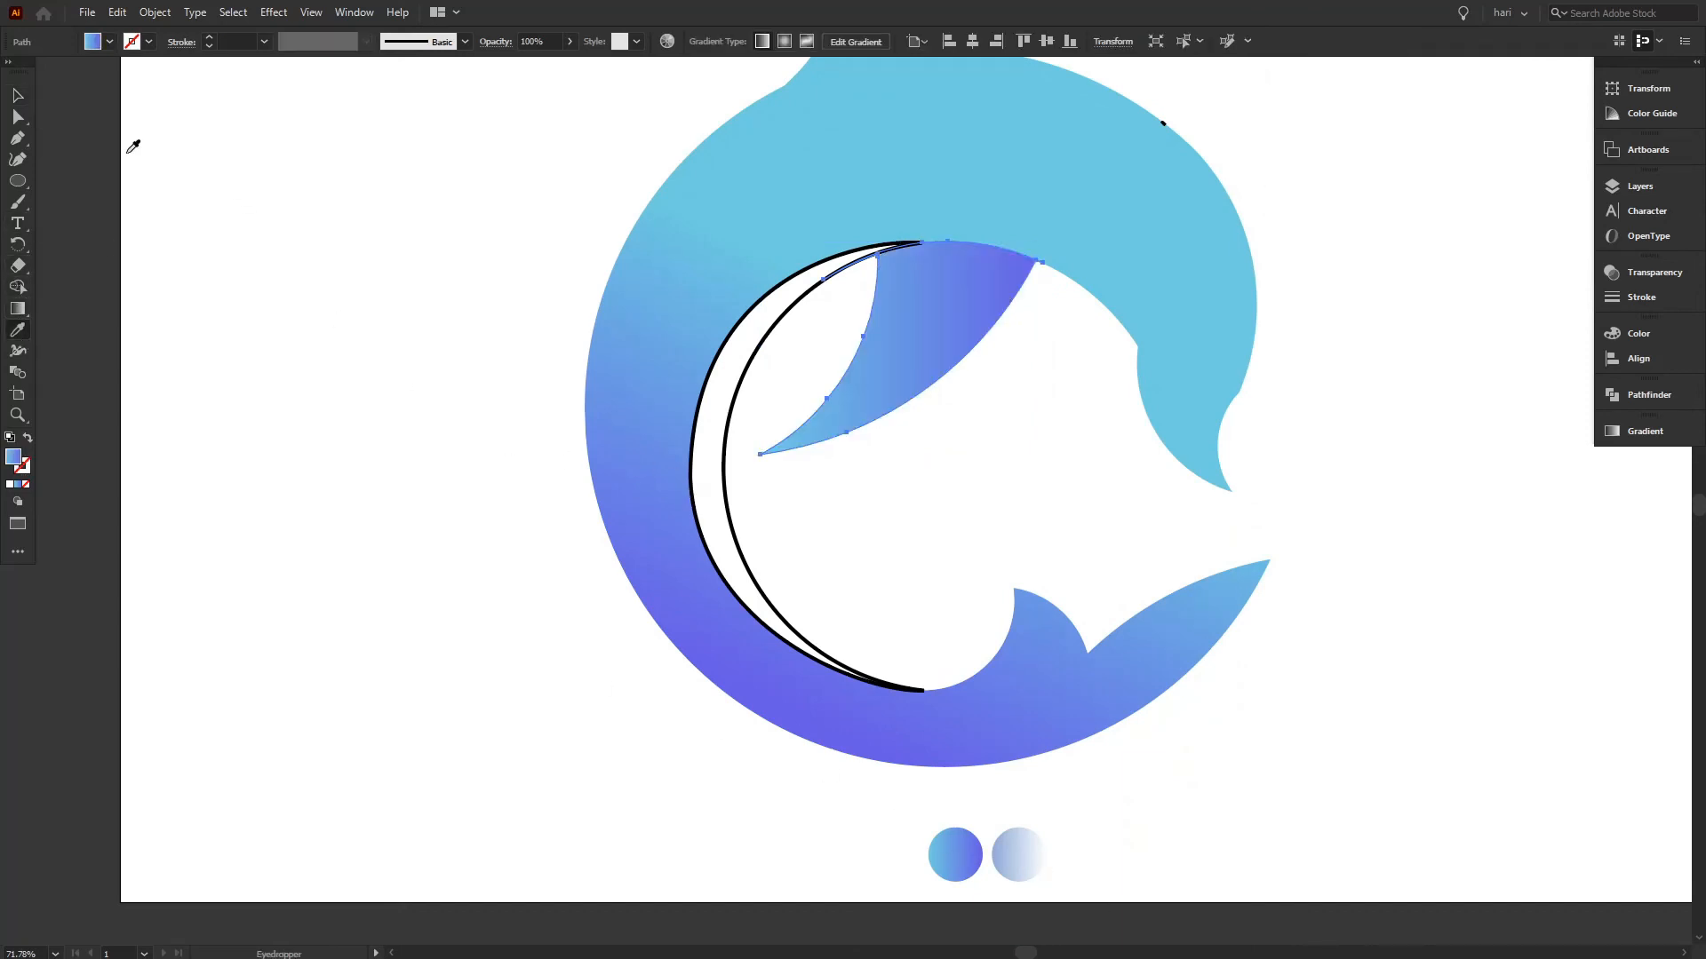
- Redirect the fin's gradient diagonally, with cyan at its pointed tip and purple where it meets the body, and deselect it
left_click(18, 311)
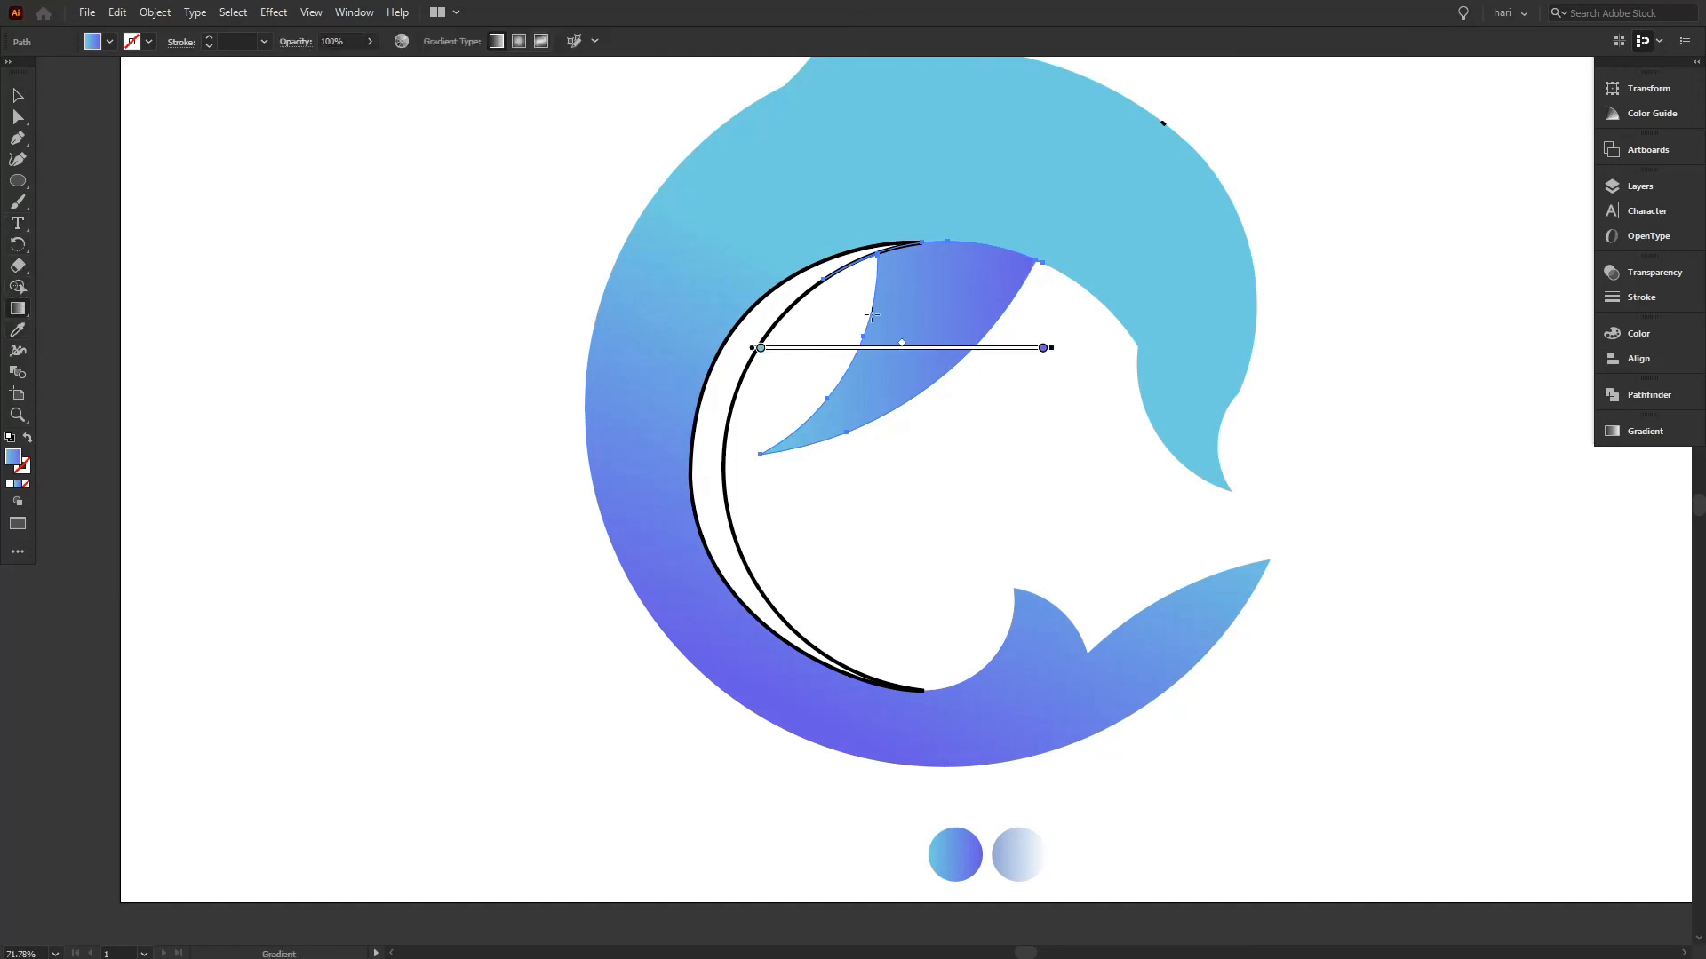
left_click_drag(934, 254, 896, 367)
mouse_move(833, 417)
left_mouse_down()
mouse_move(995, 360)
mouse_move(951, 307)
mouse_move(1011, 190)
mouse_move(999, 217)
mouse_move(1036, 183)
mouse_move(1027, 222)
mouse_move(1114, 174)
mouse_move(1075, 160)
left_mouse_up()
left_click(18, 95)
left_click(256, 211)
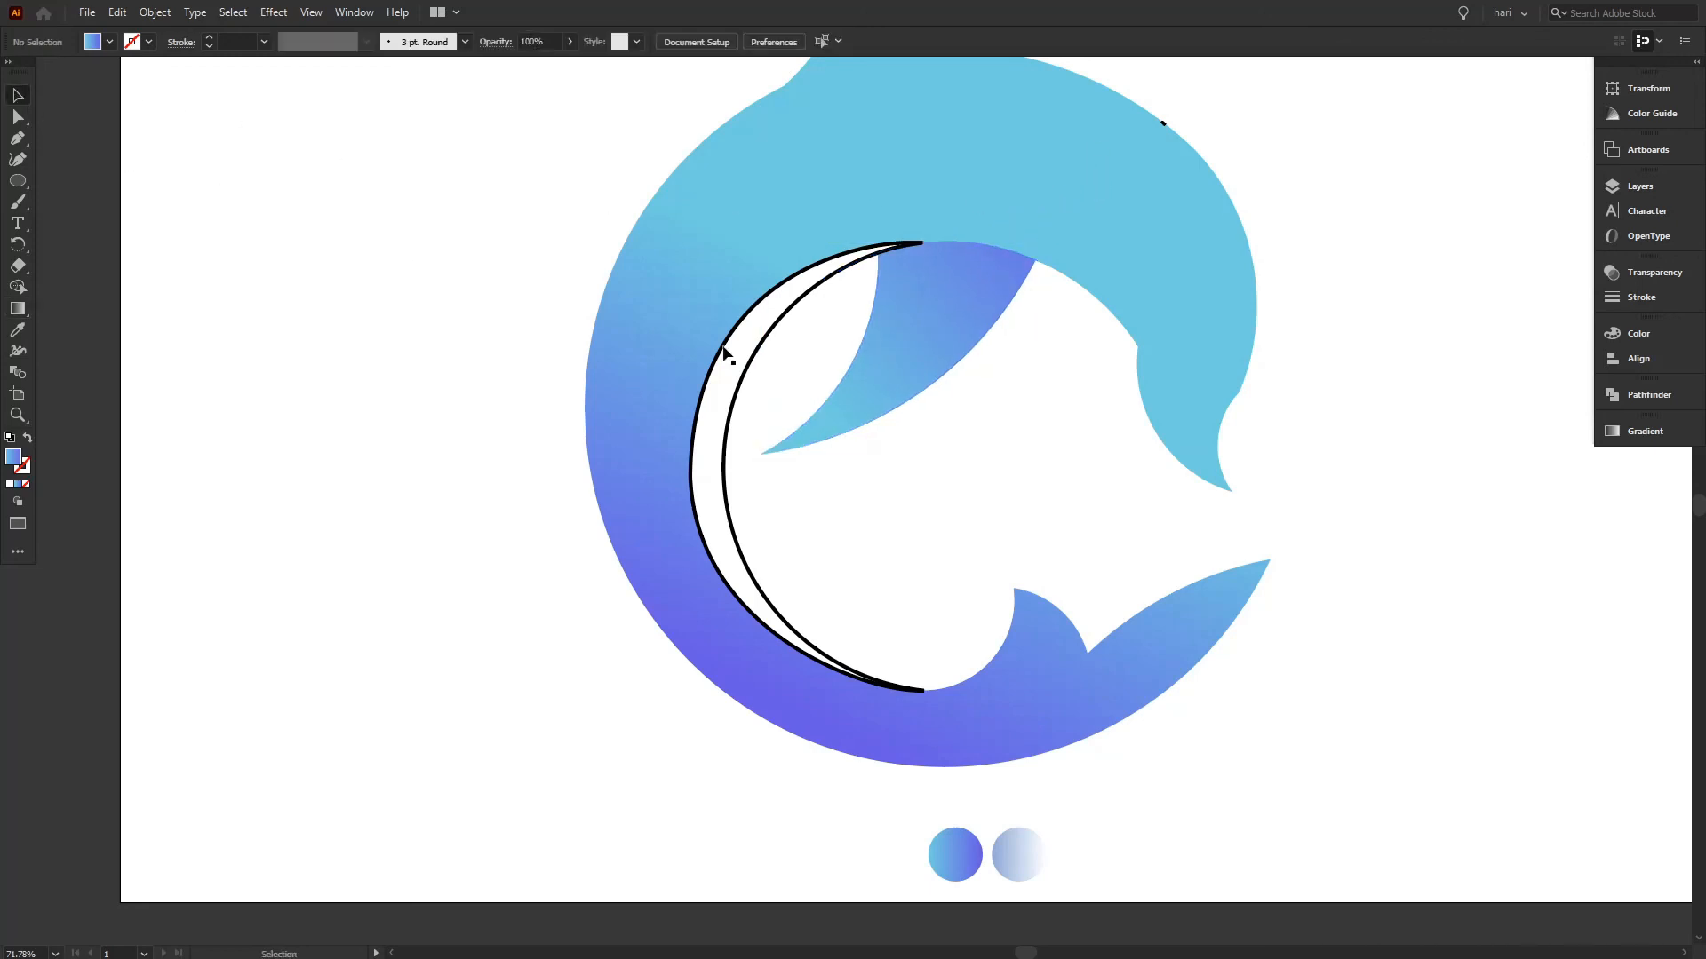
- Fill the belly crescent with the sample circle's pale blue-to-white gradient using the Eyedropper
left_click_drag(789, 358, 738, 391)
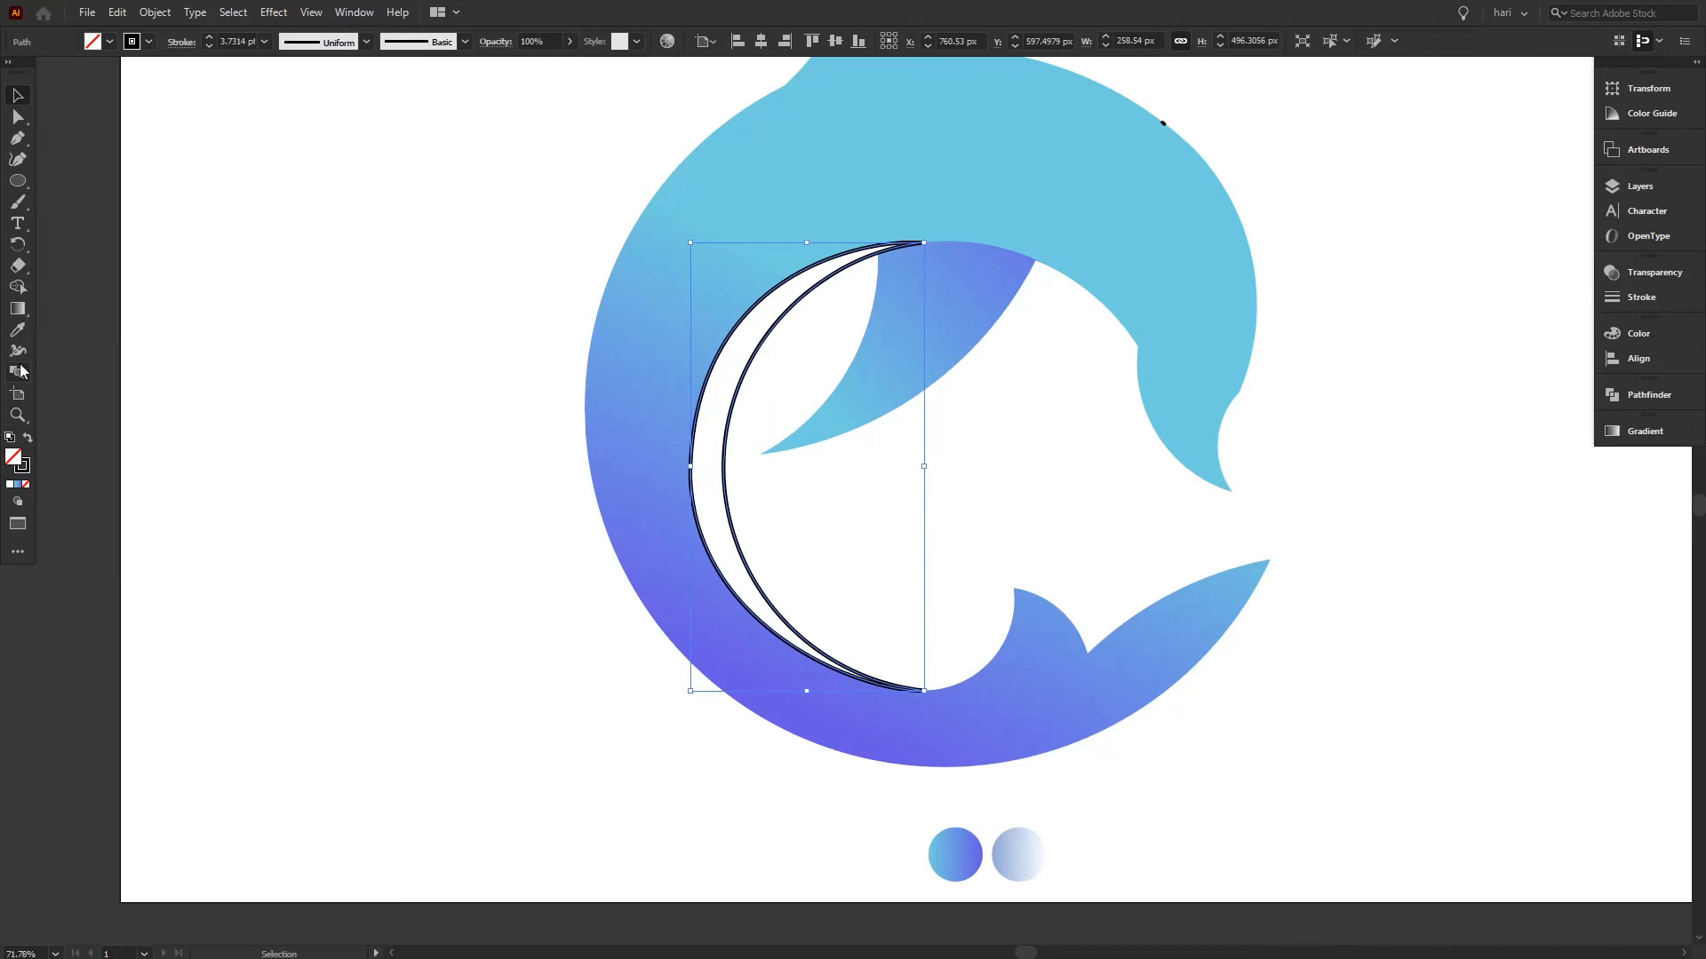
left_click(18, 331)
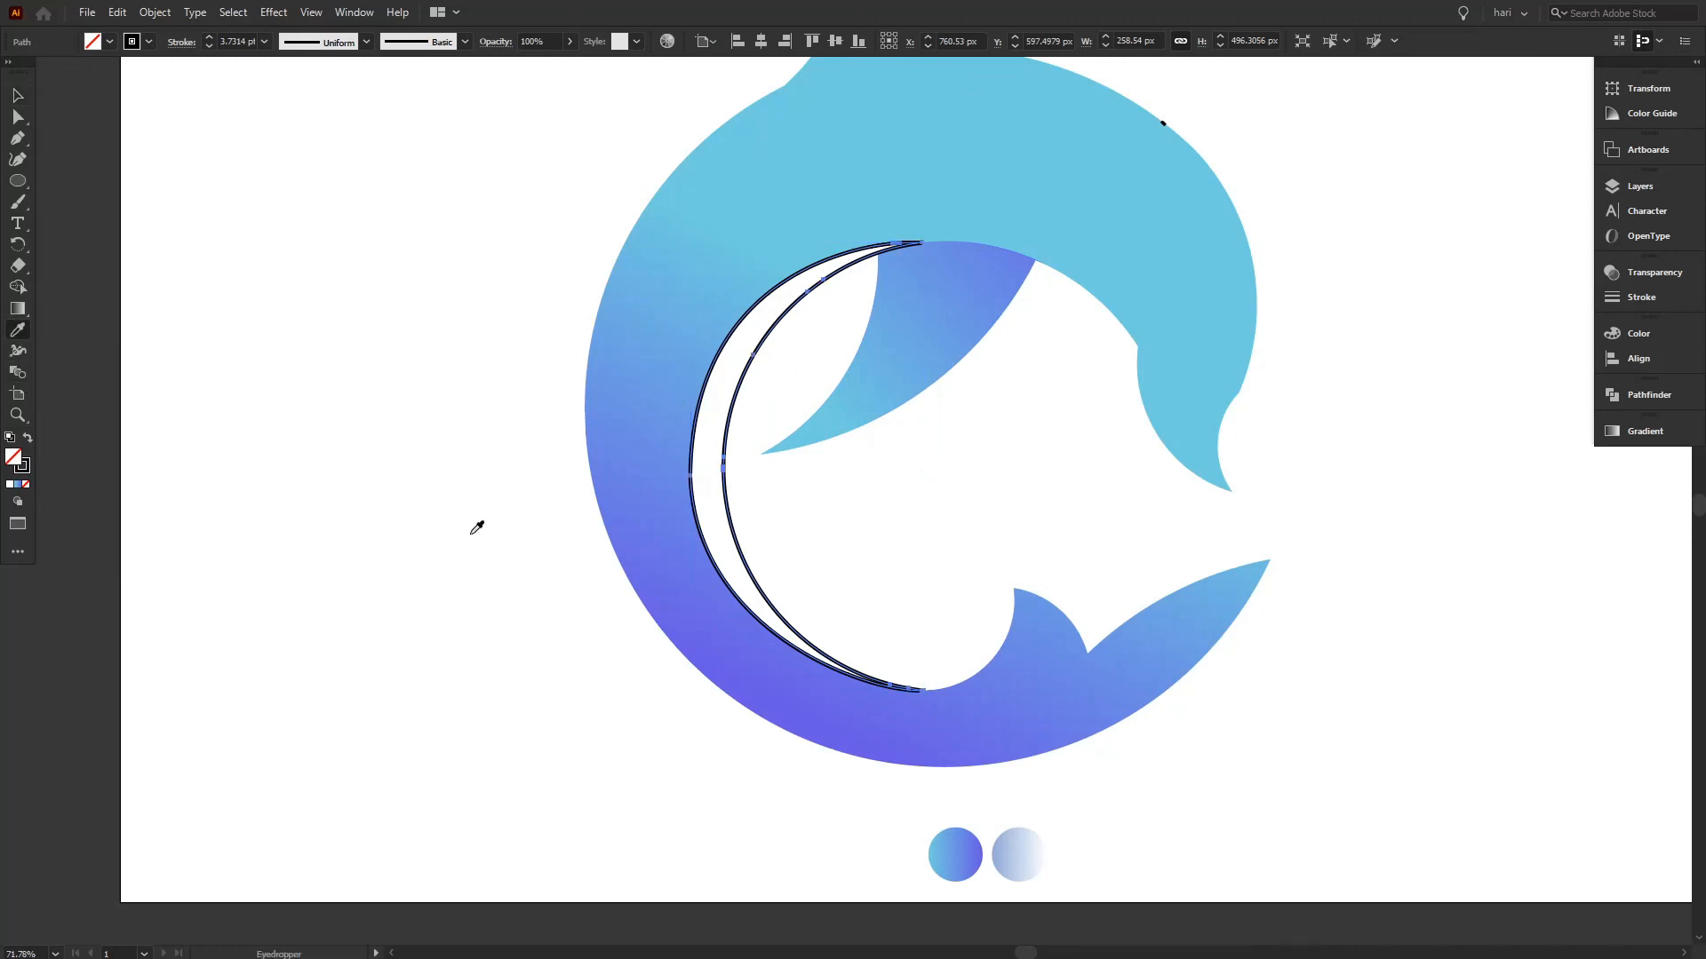
left_click(1015, 846)
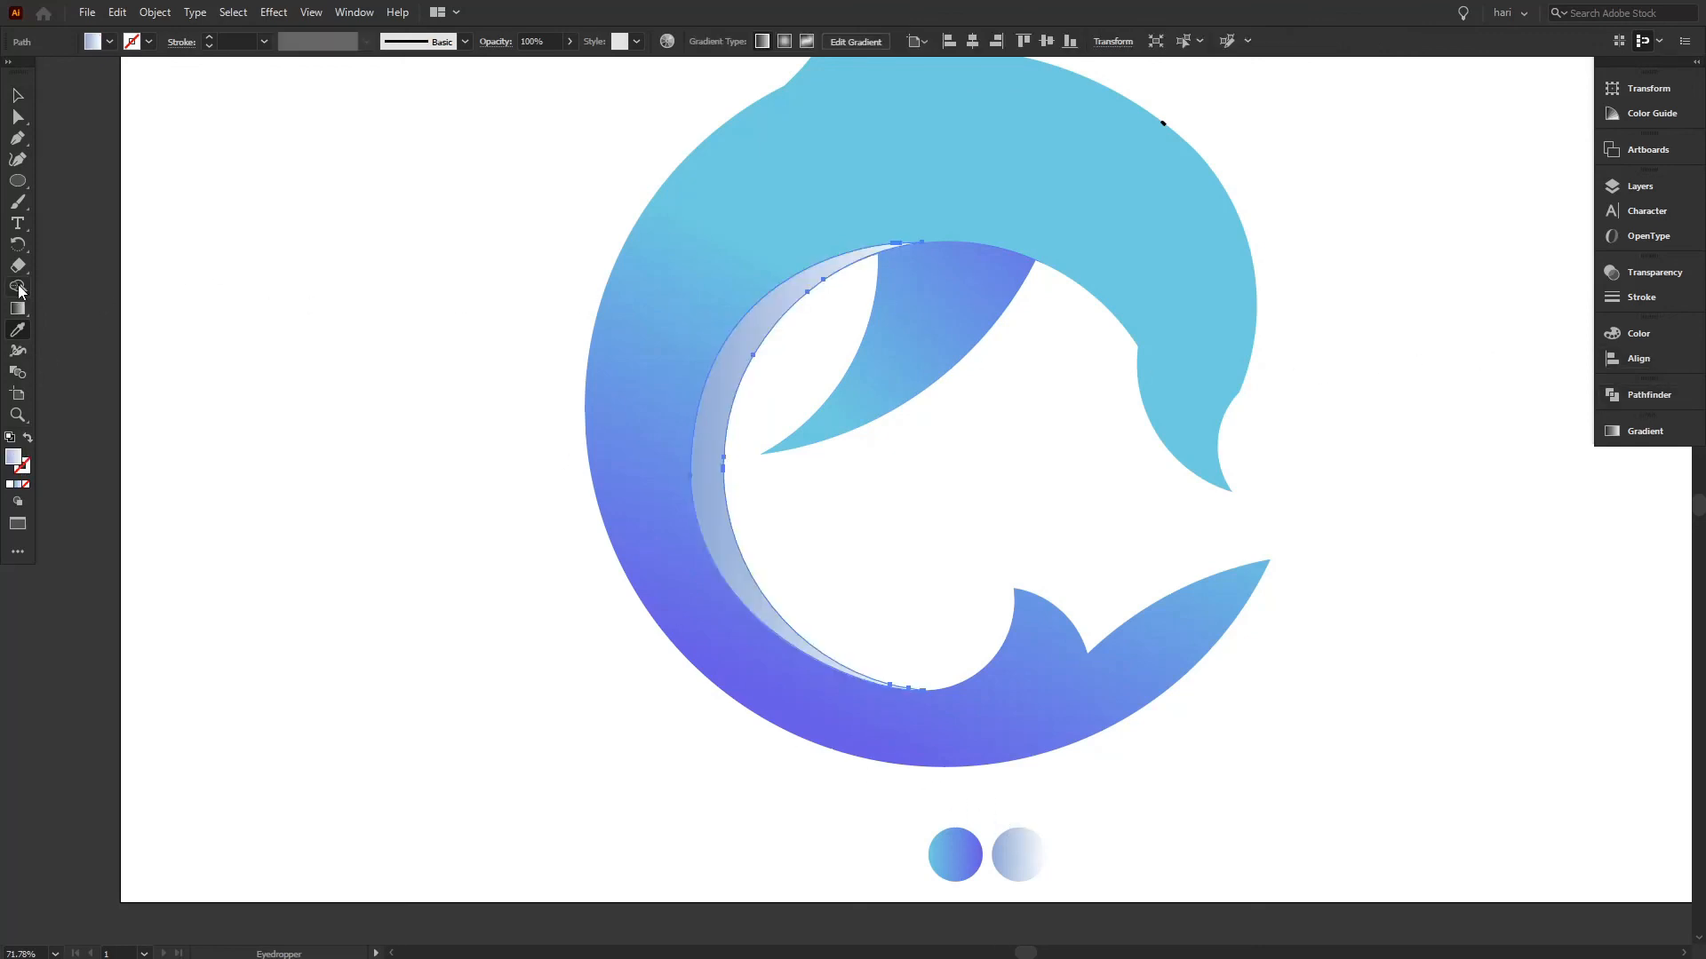
- Redirect the crescent's gradient almost vertically, with grey-blue at its lower end fading to white at its upper end, and deselect it
left_click(17, 310)
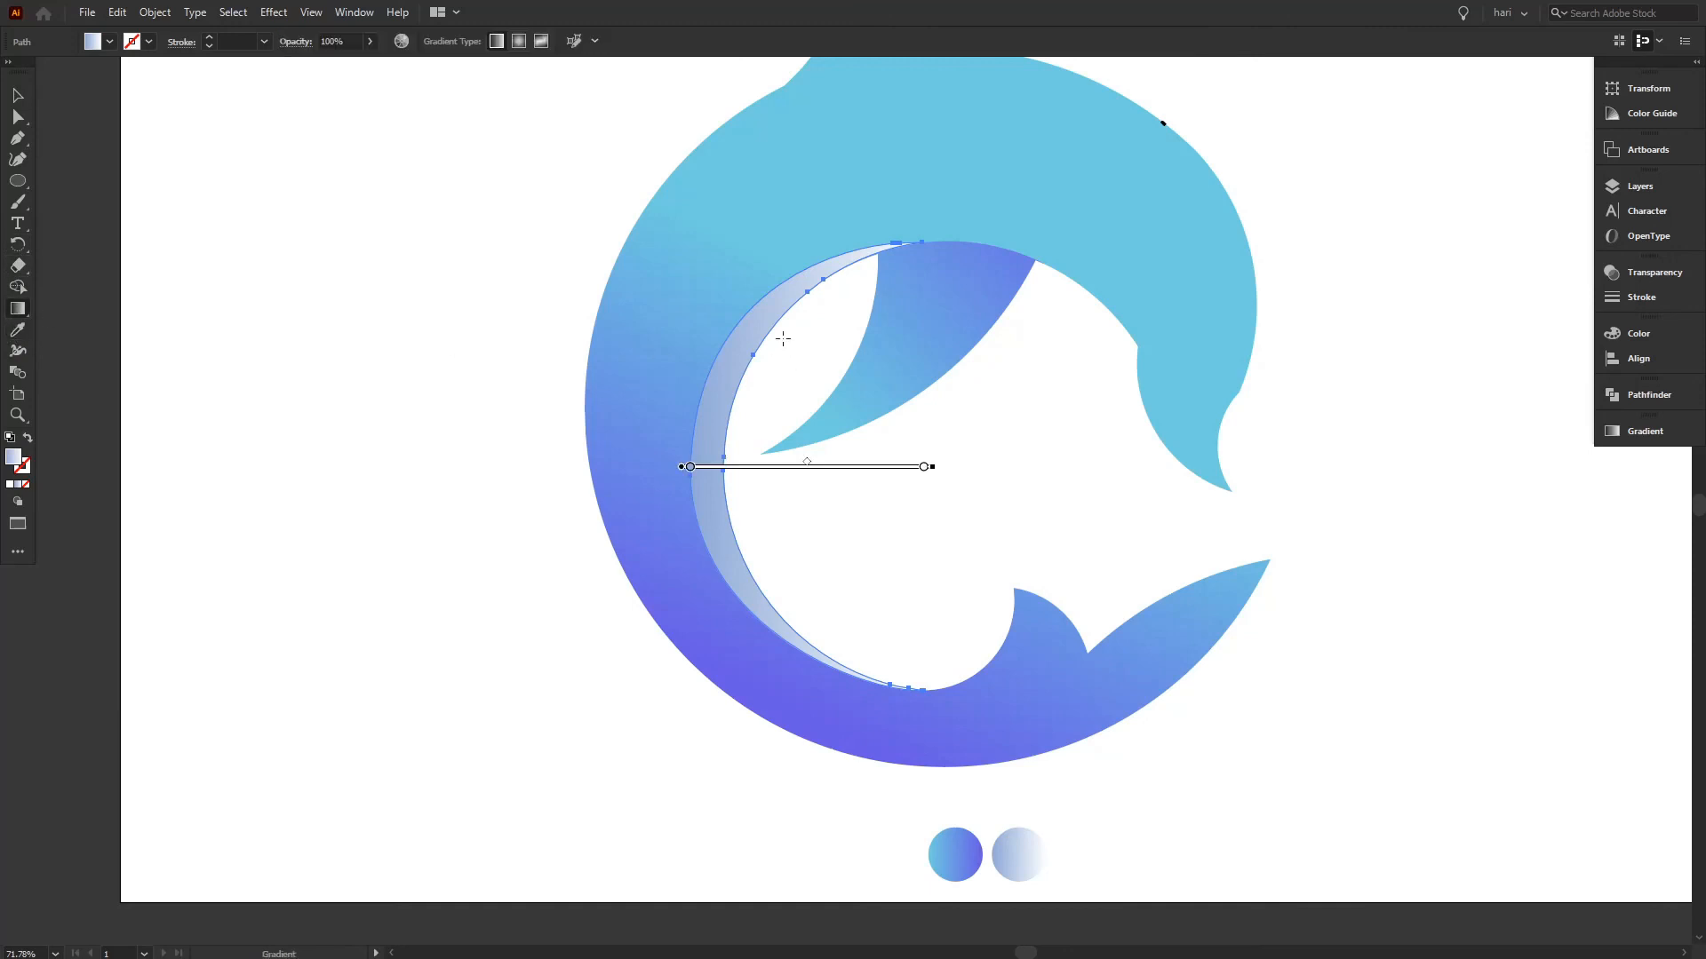
left_click_drag(771, 313, 710, 501)
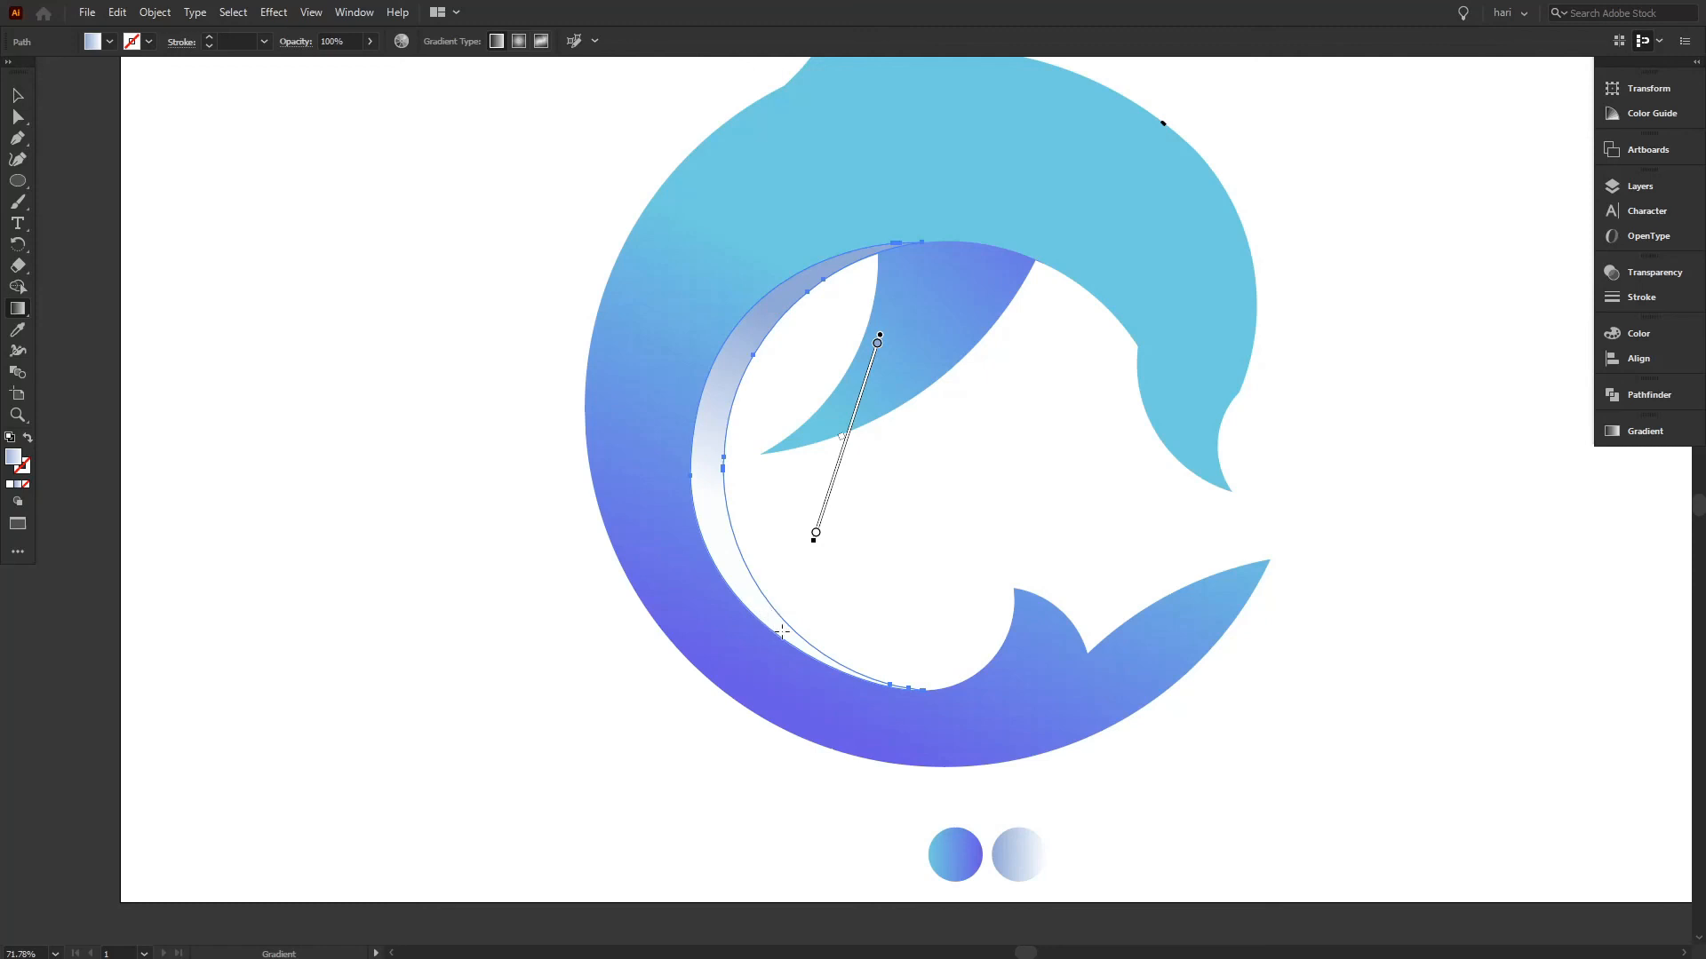
left_click_drag(792, 636, 721, 276)
mouse_move(789, 486)
left_mouse_down()
mouse_move(670, 463)
mouse_move(724, 464)
left_mouse_up()
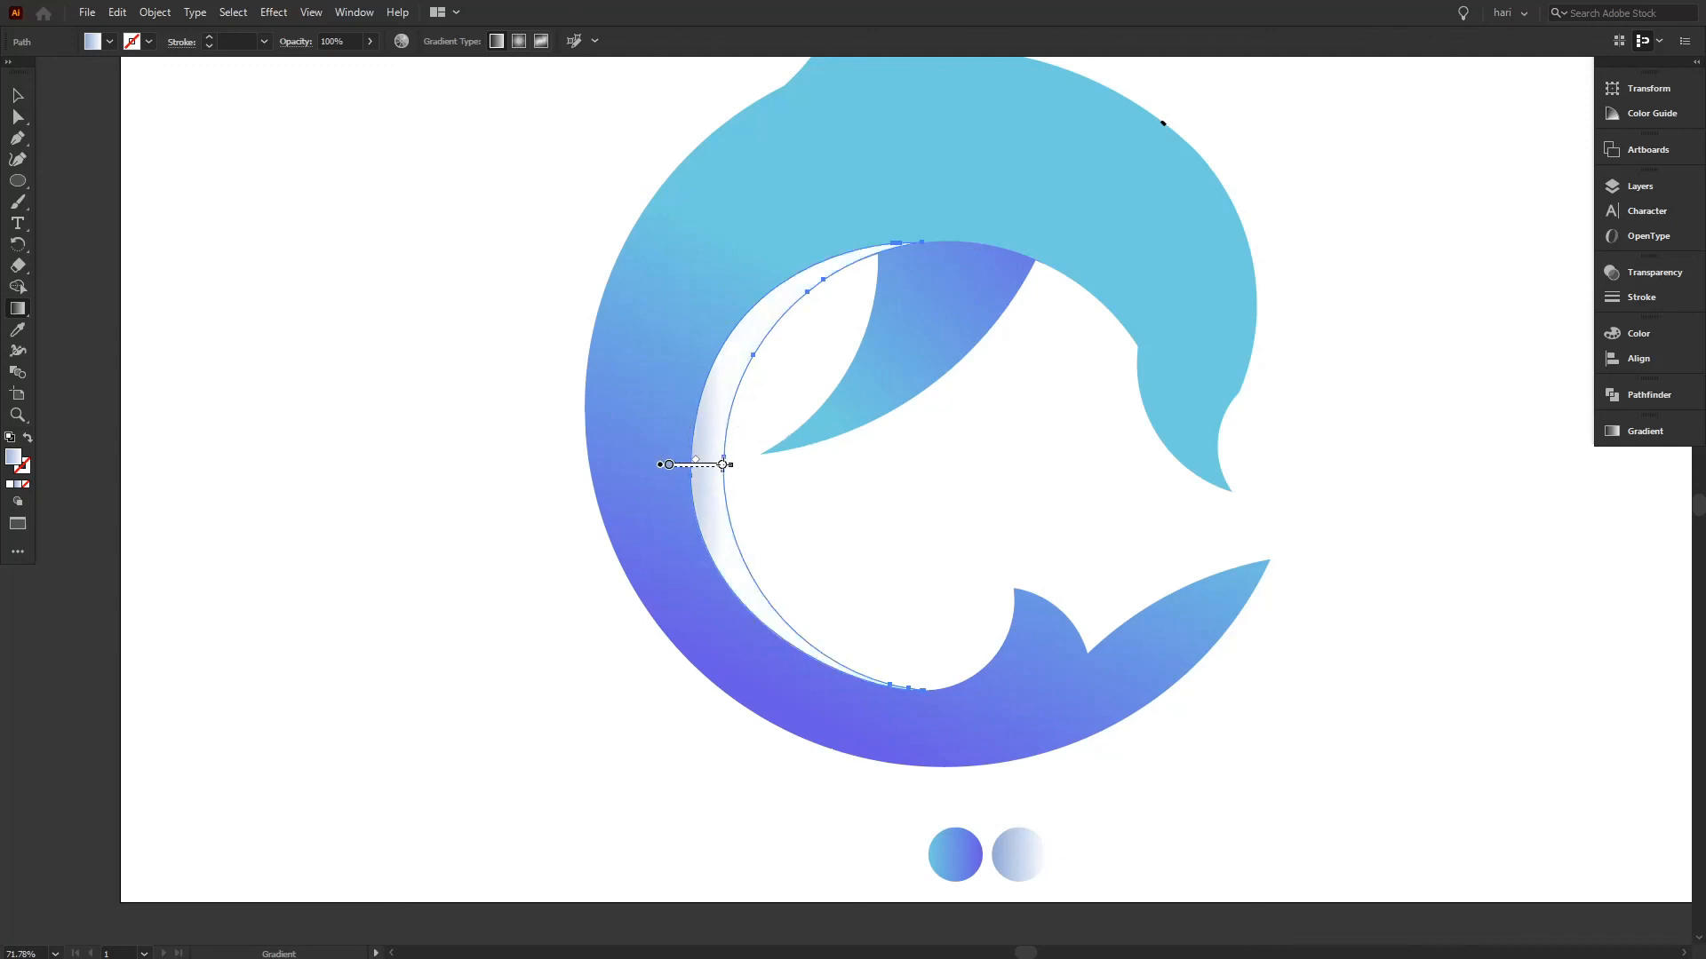
left_click_drag(724, 465, 723, 467)
left_click_drag(783, 629, 800, 224)
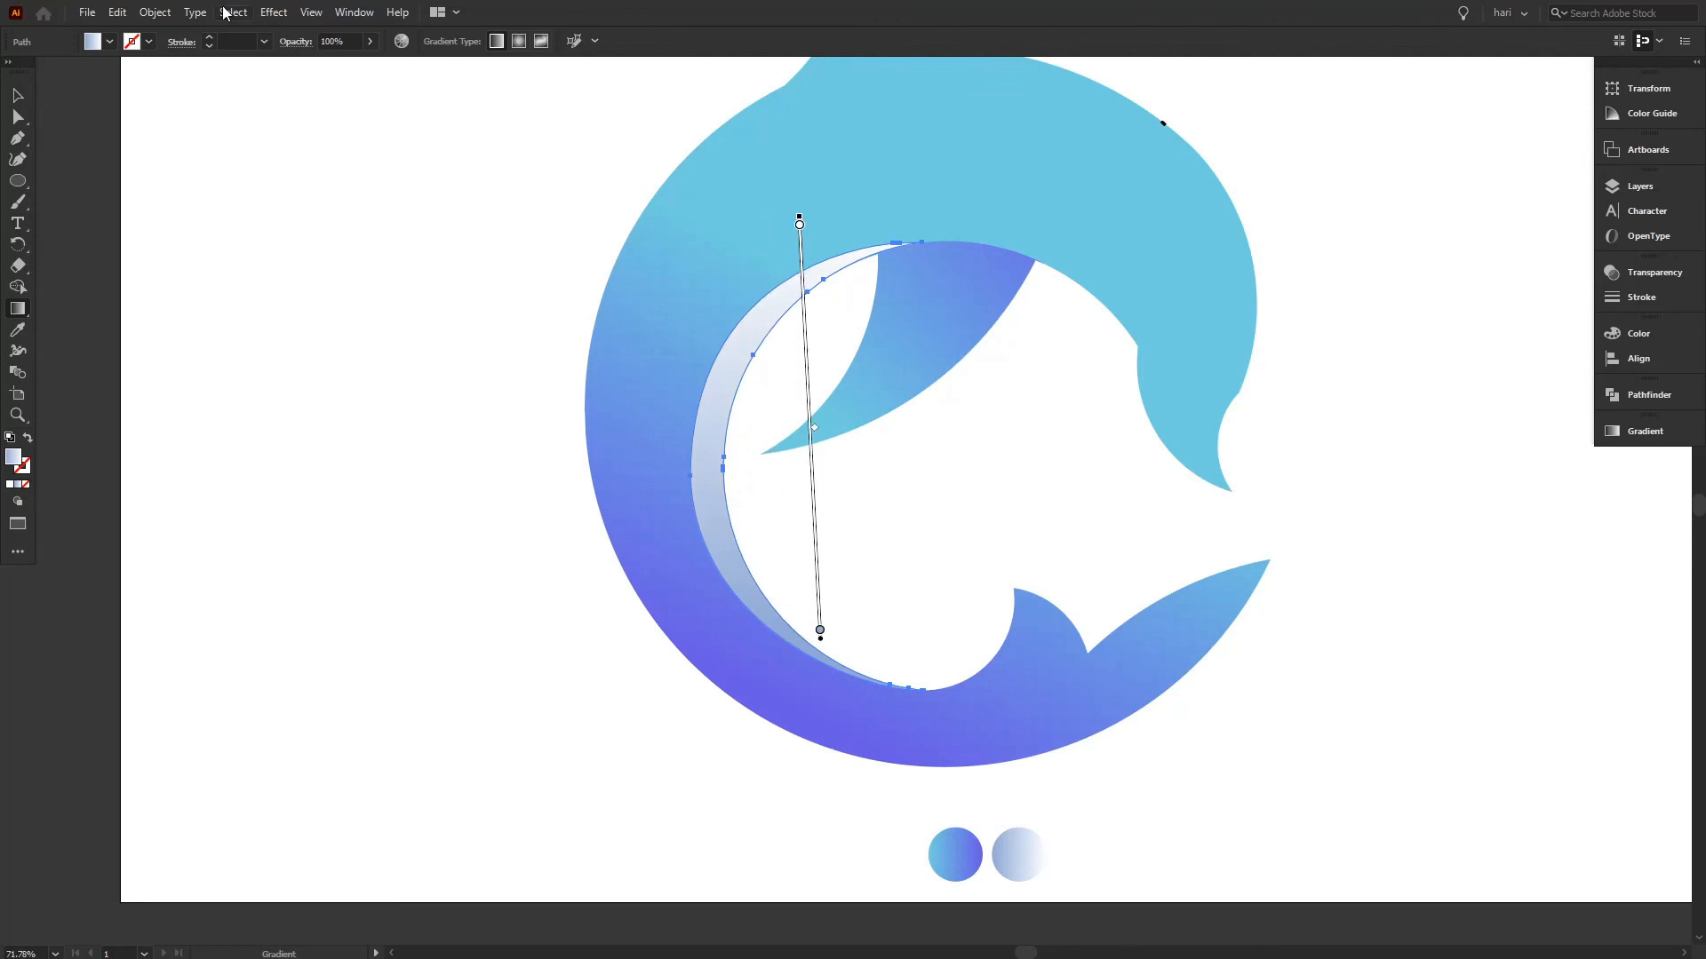
left_click(18, 95)
left_click(212, 204)
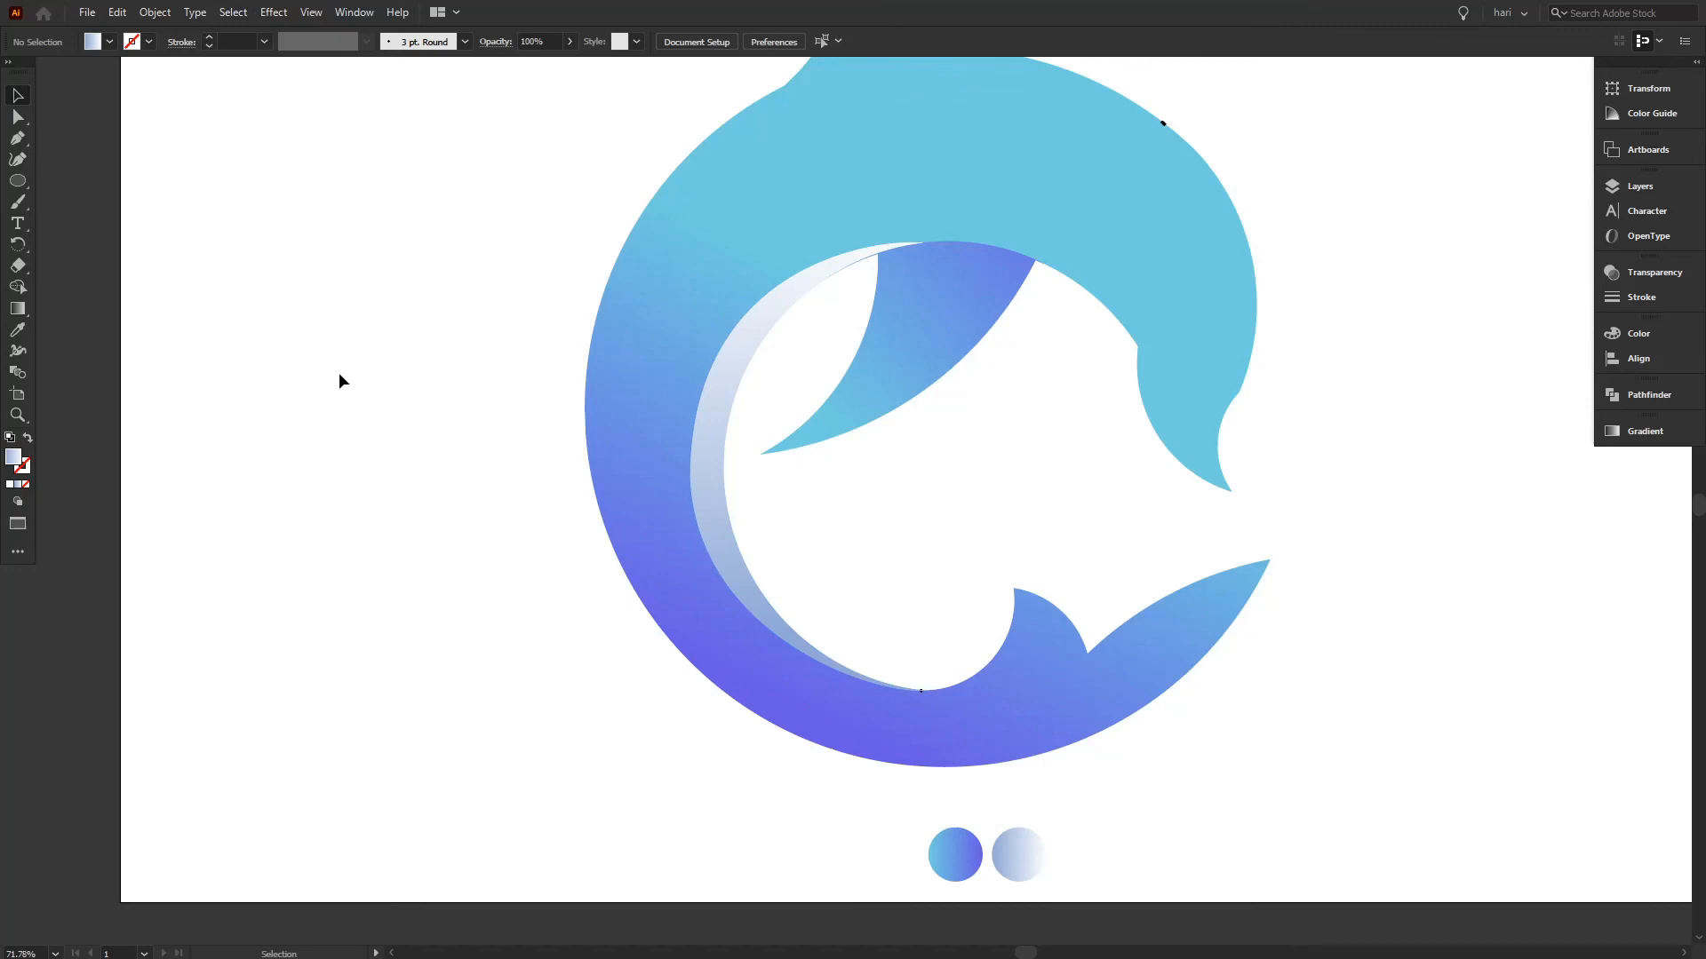
- Remove the stray black speck on the dolphin's back and select the one at the crescent's lower tip for removal
left_click_drag(411, 442, 334, 549)
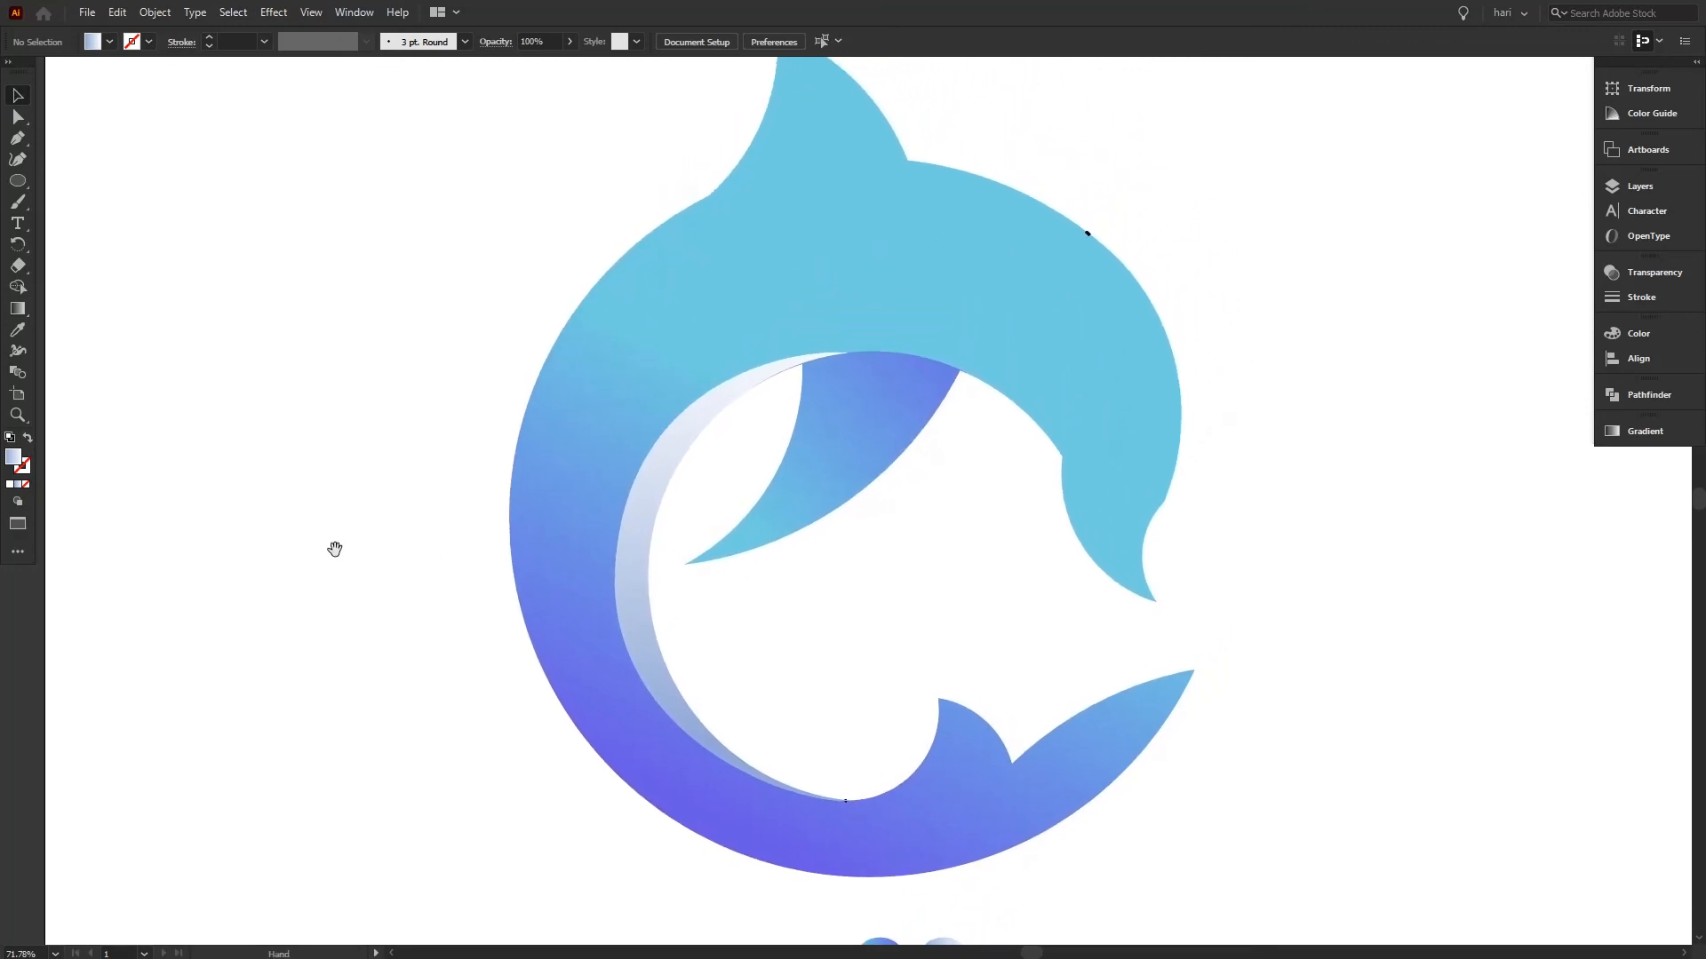
left_click(1087, 231)
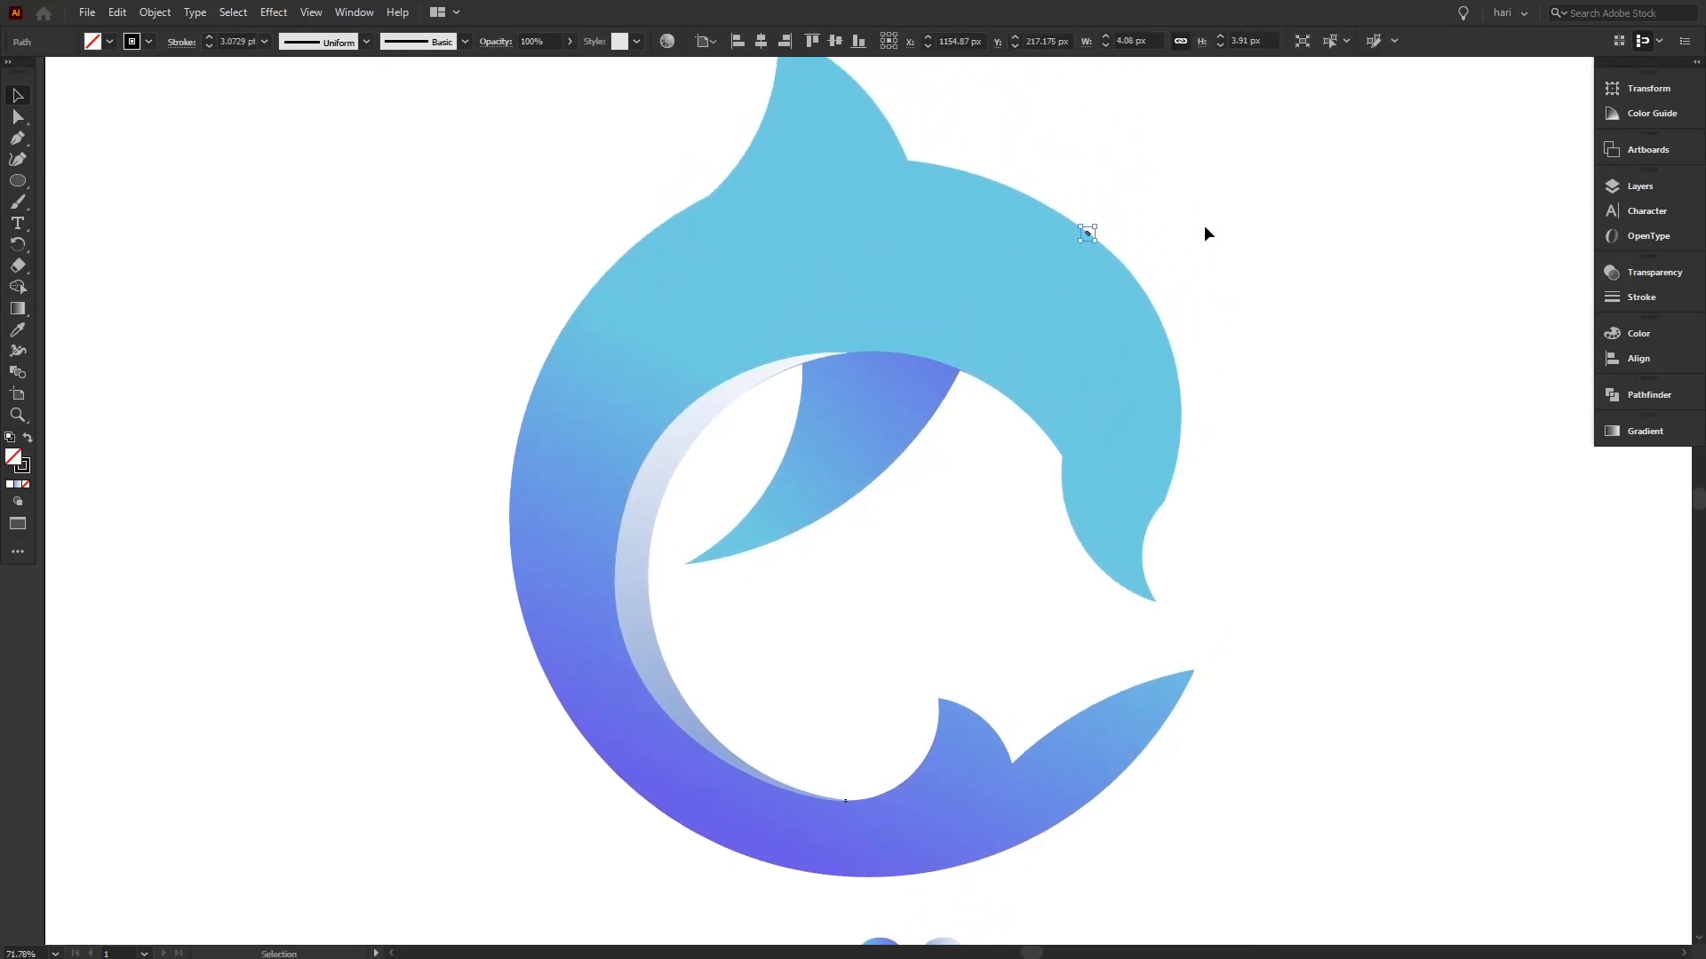
left_click(1203, 226)
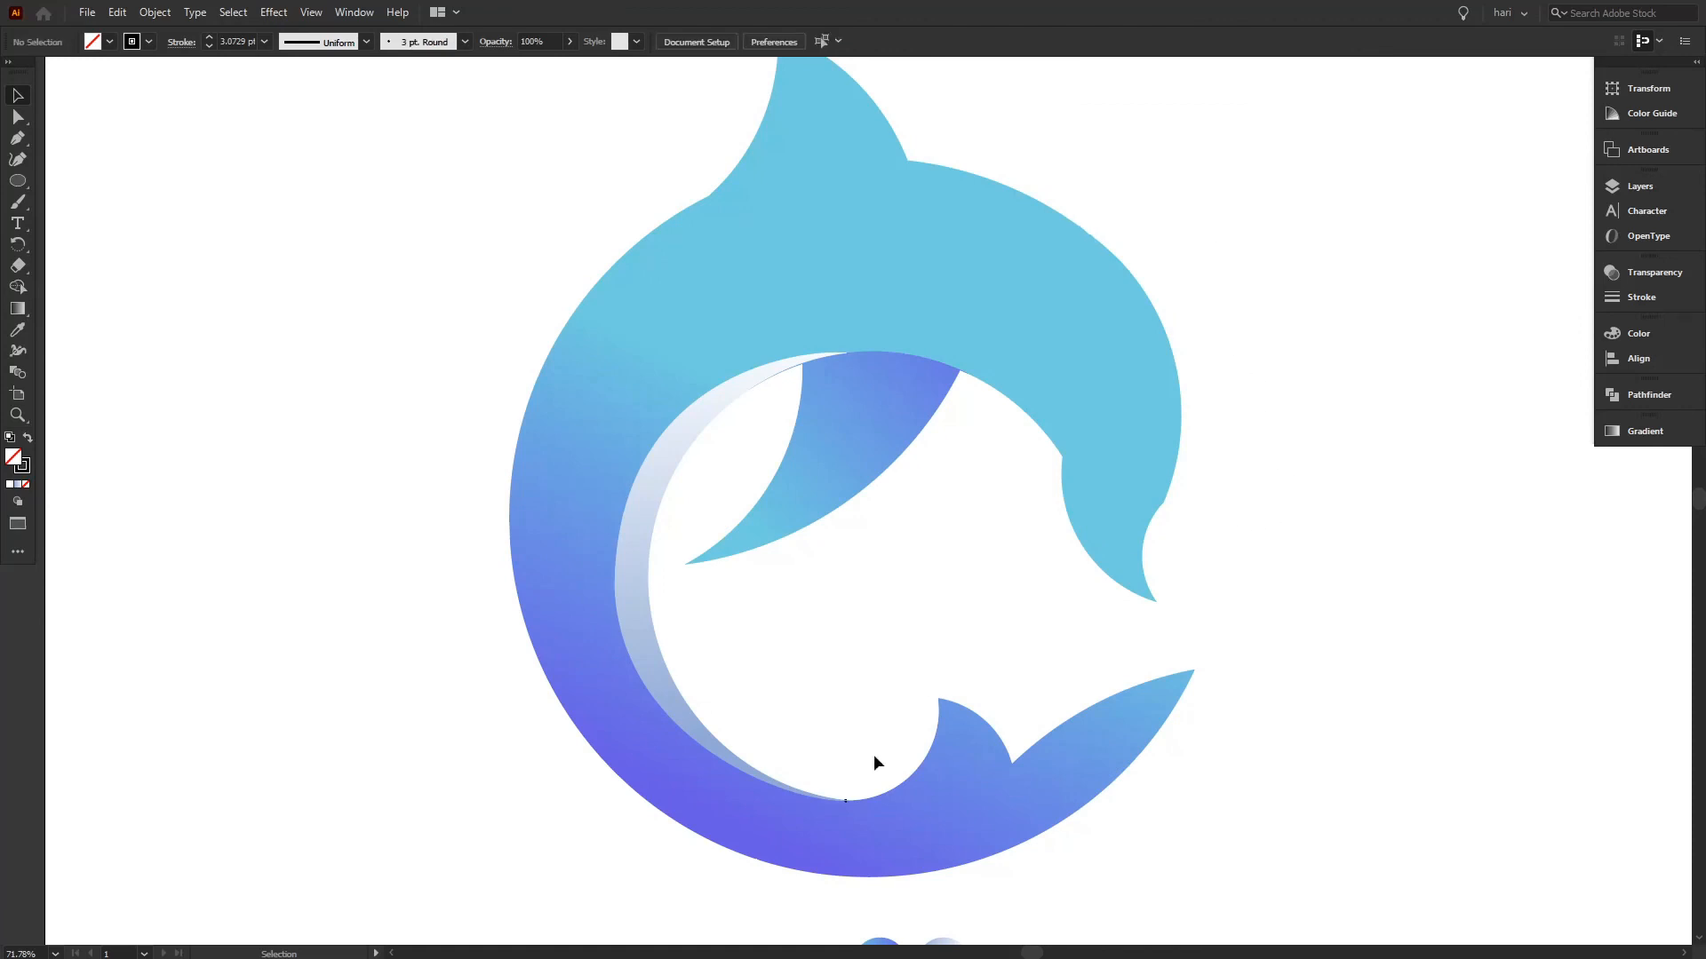
left_click(846, 801)
left_click(893, 710)
- Try deleting the dolphin shapes and the leftover speck at the crescent's lower tip, undo the deletions, and switch to full-screen view
left_click_drag(498, 256, 627, 546)
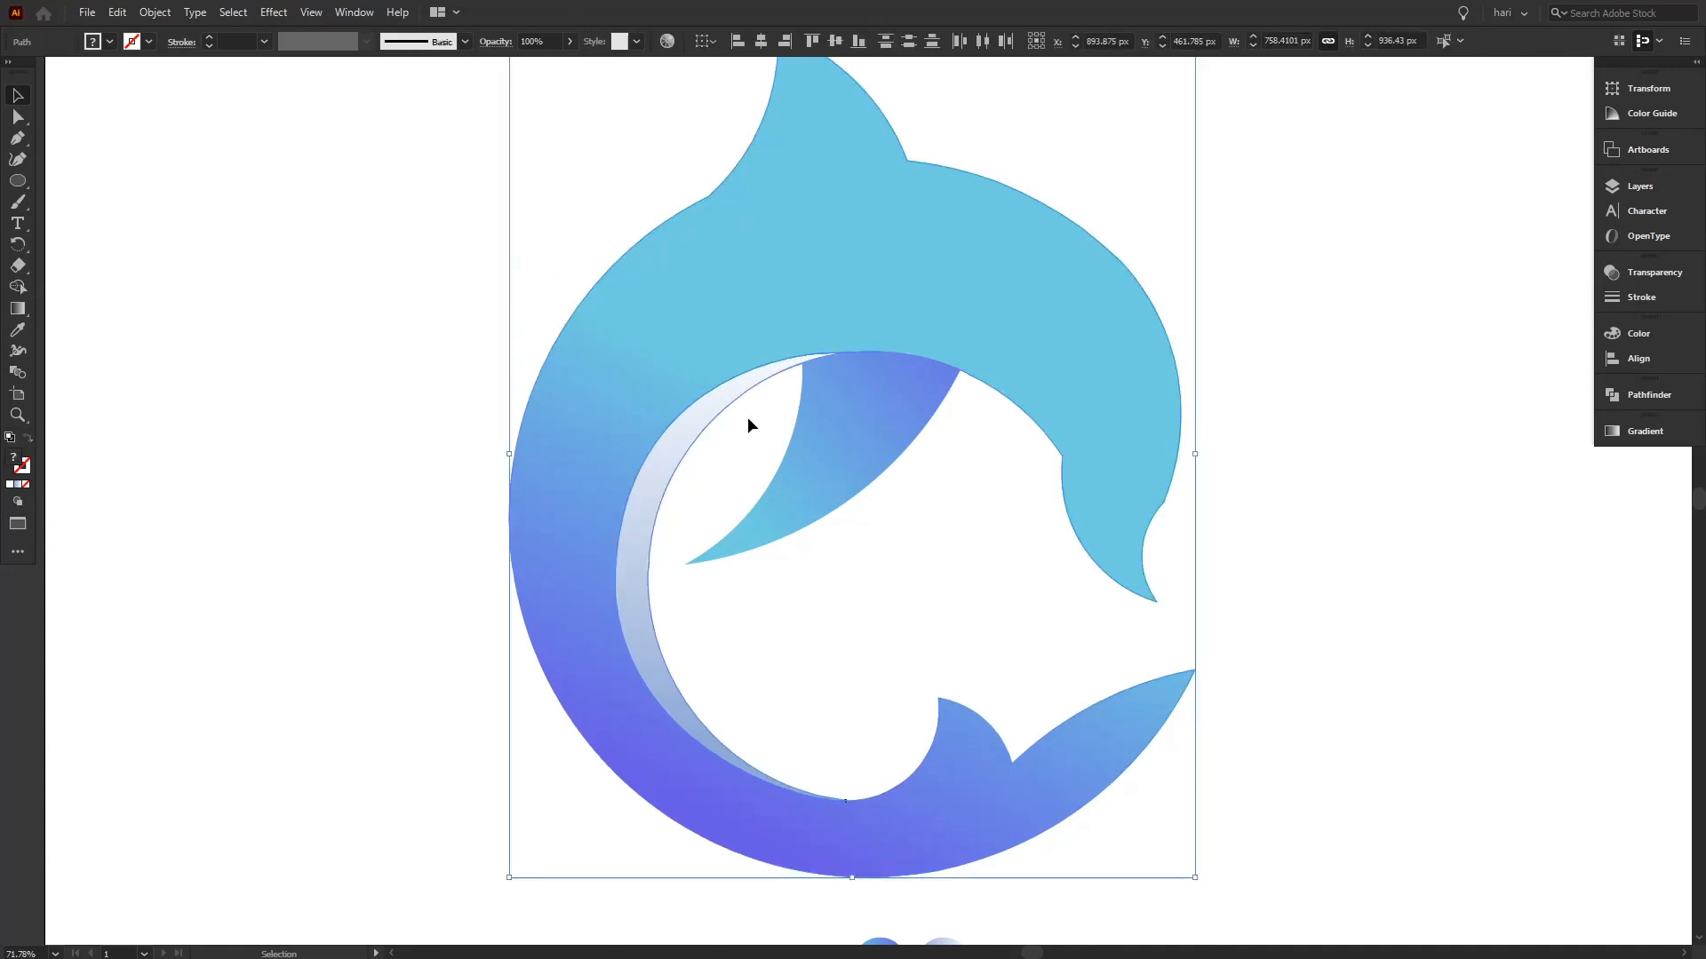
key("a")
key("Delete")
key("v")
left_click_drag(623, 352, 977, 883)
key("Delete")
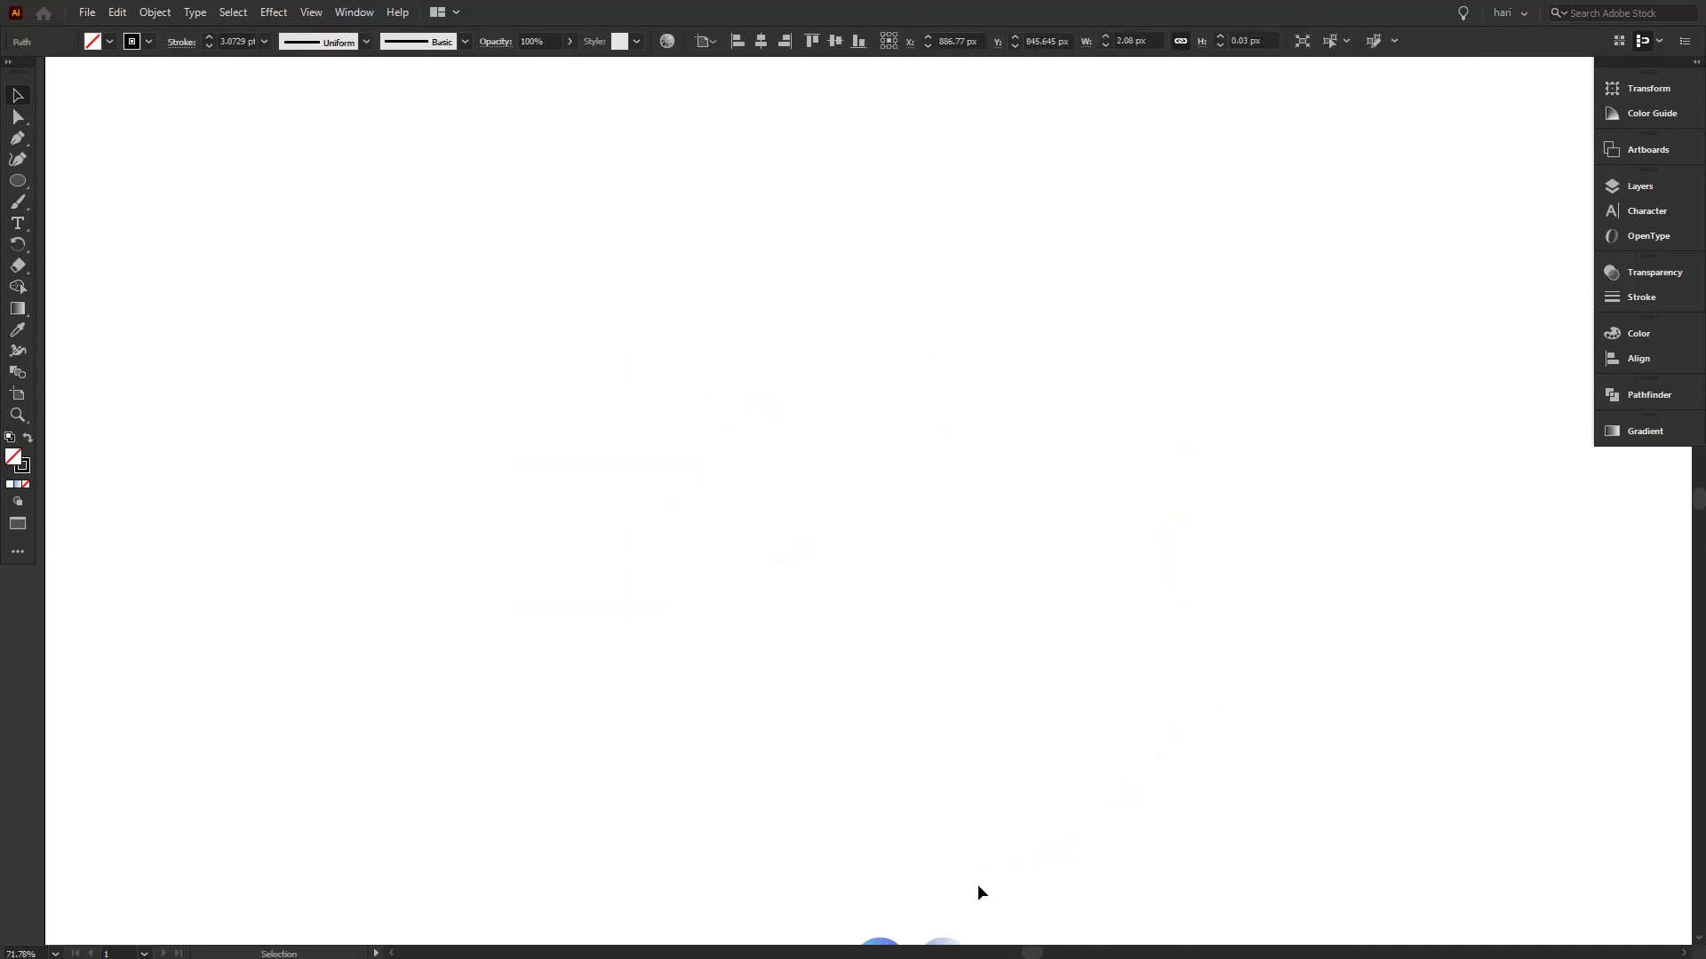
key("a")
key("ctrl+z")
key("ctrl+z")
key("v")
key("f")
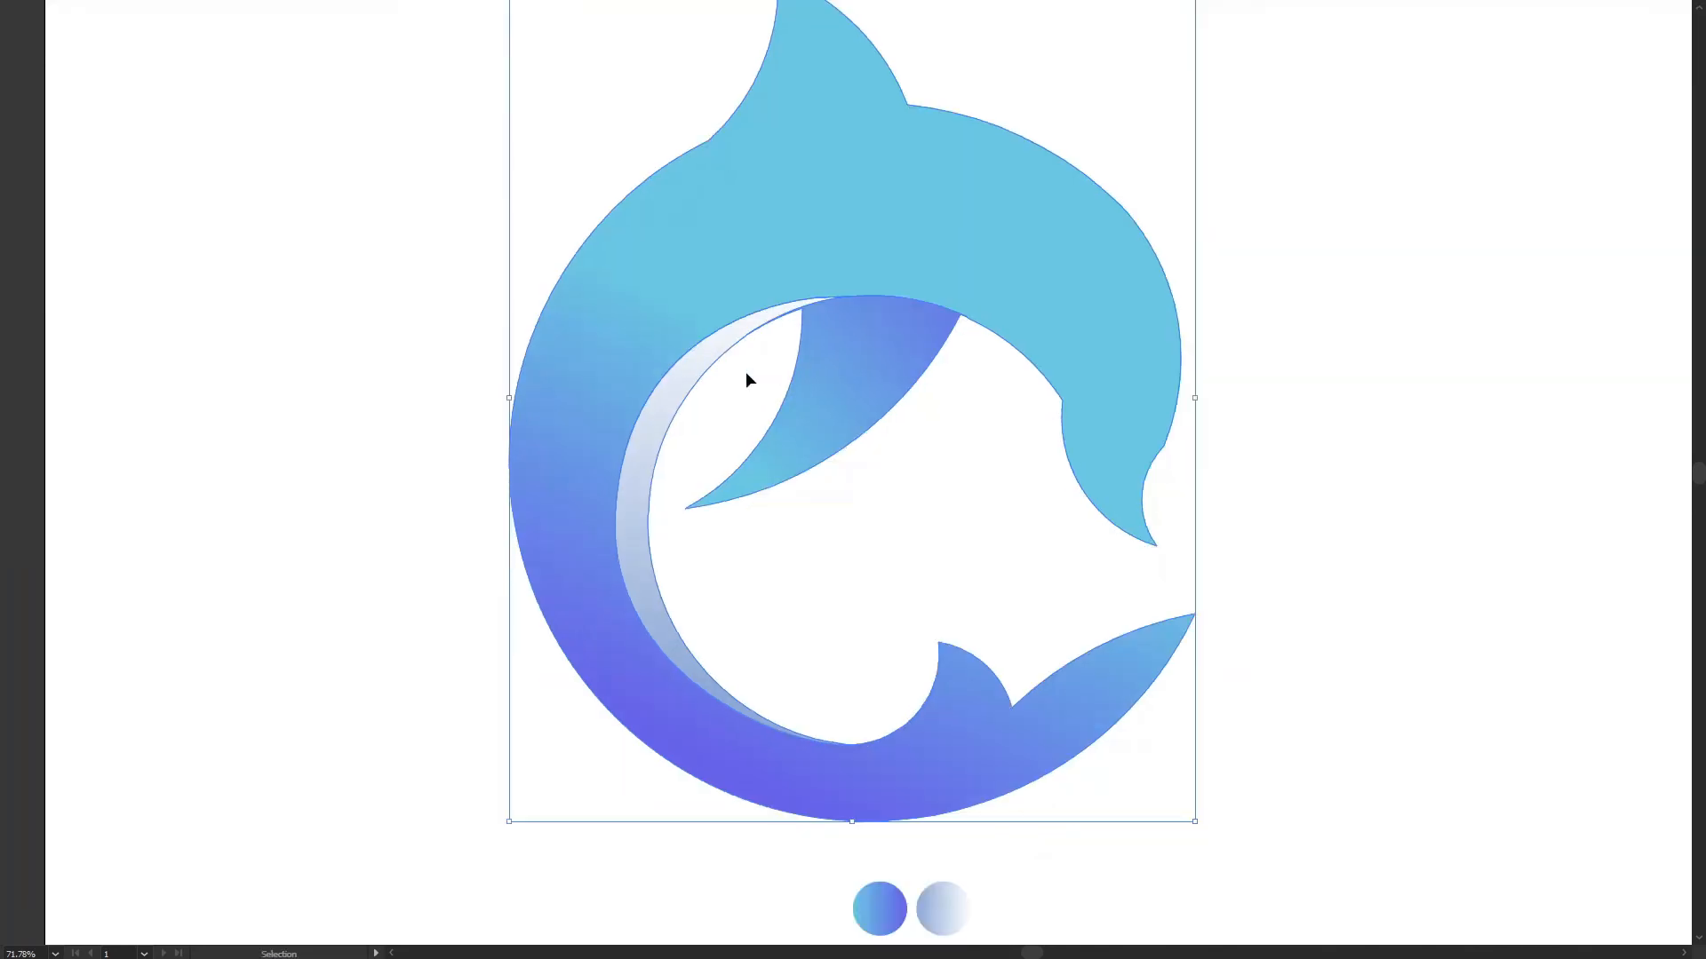